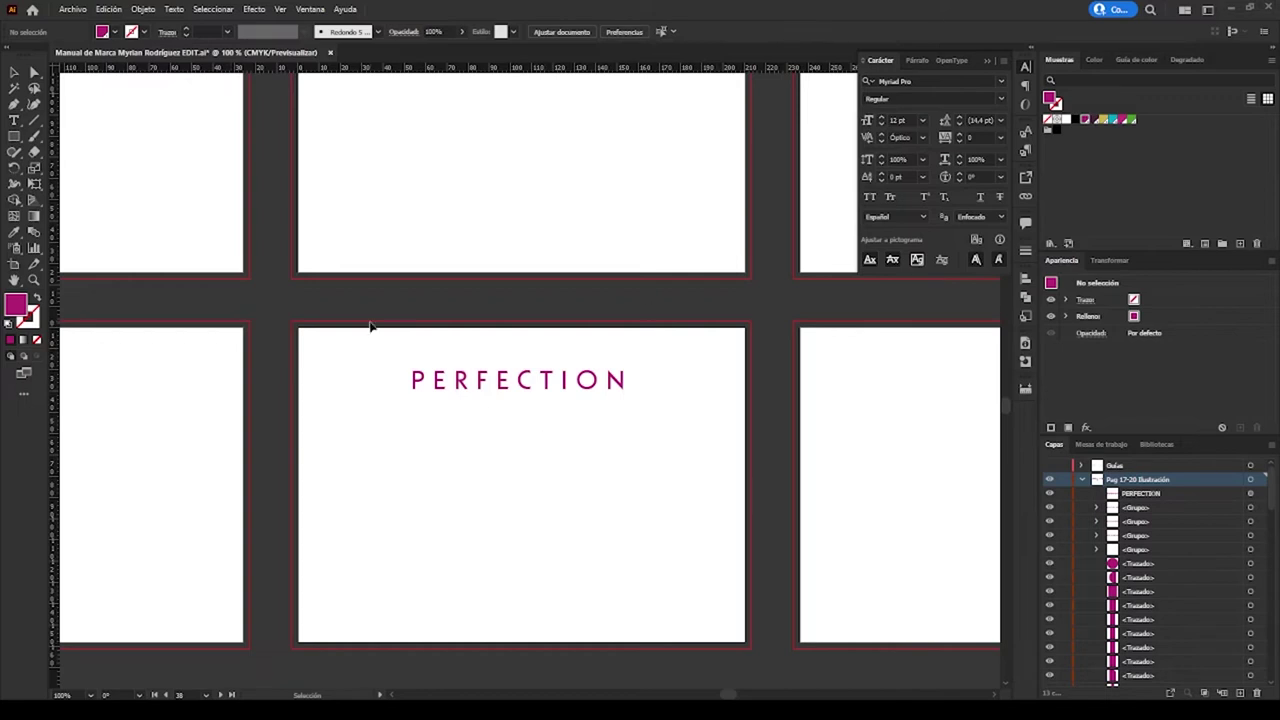
Place a duplicate of the PERFECTION text below the original
{"action": "left_click", "coordinate": [518, 380]}
{"action": "key", "text": "ctrl+plus"}
{"action": "scroll", "coordinate": [696, 428], "scroll_direction": "down", "scroll_amount": 2}
{"action": "left_click_drag", "start_coordinate": [557, 243], "coordinate": [557, 303]}
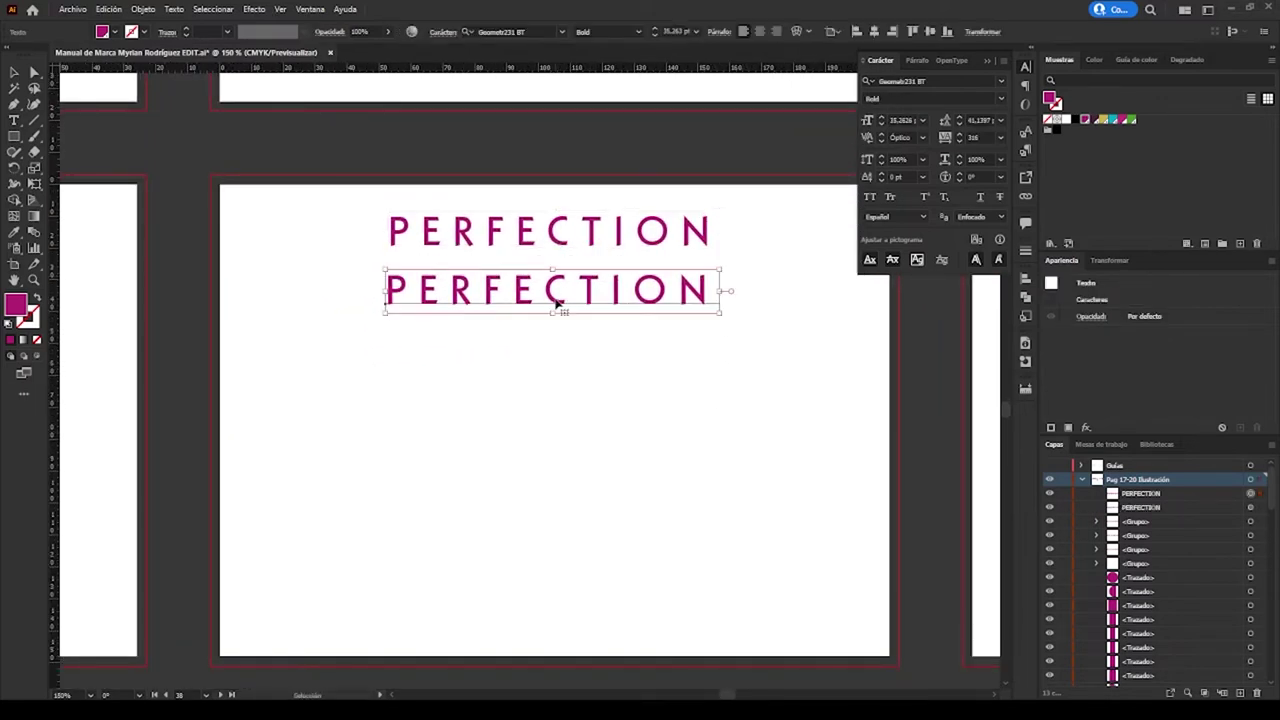
Convert the lower PERFECTION copy to outlines
{"action": "left_click", "coordinate": [612, 430]}
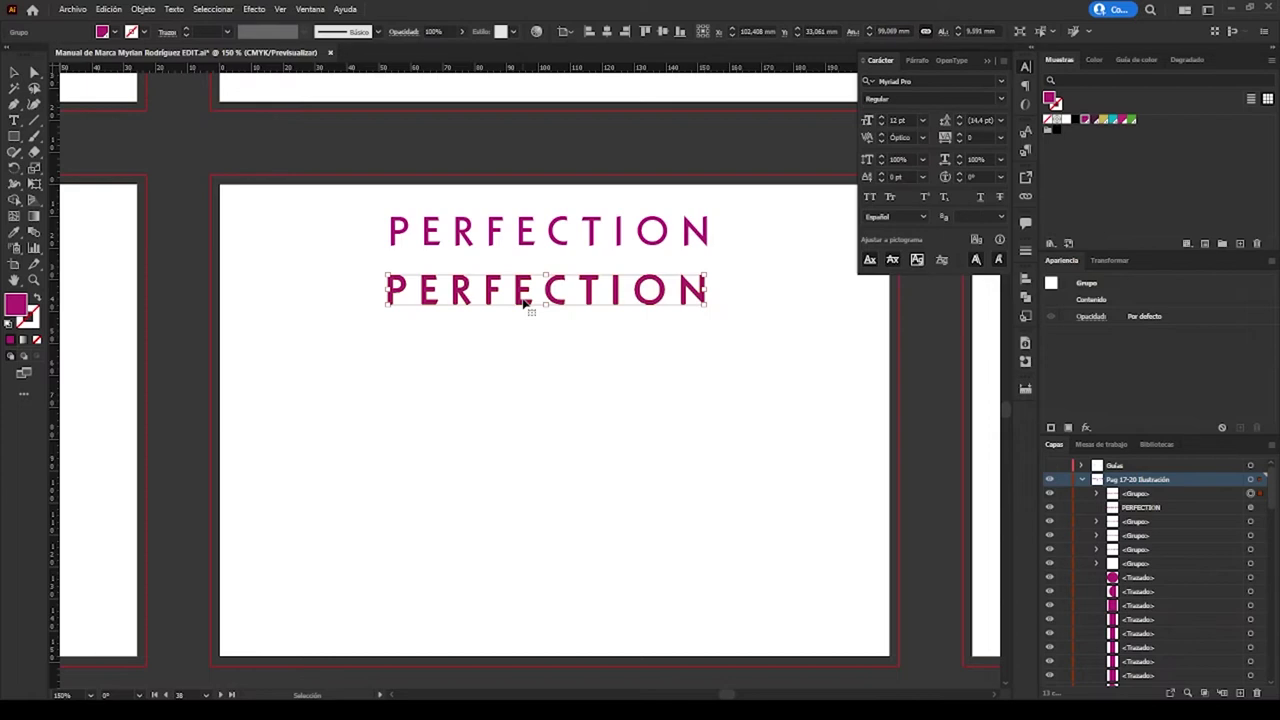
{"action": "left_click", "coordinate": [534, 371]}
{"action": "scroll", "coordinate": [554, 360], "scroll_direction": "up", "scroll_amount": 2}
{"action": "scroll", "coordinate": [391, 448], "scroll_direction": "up", "scroll_amount": 2}
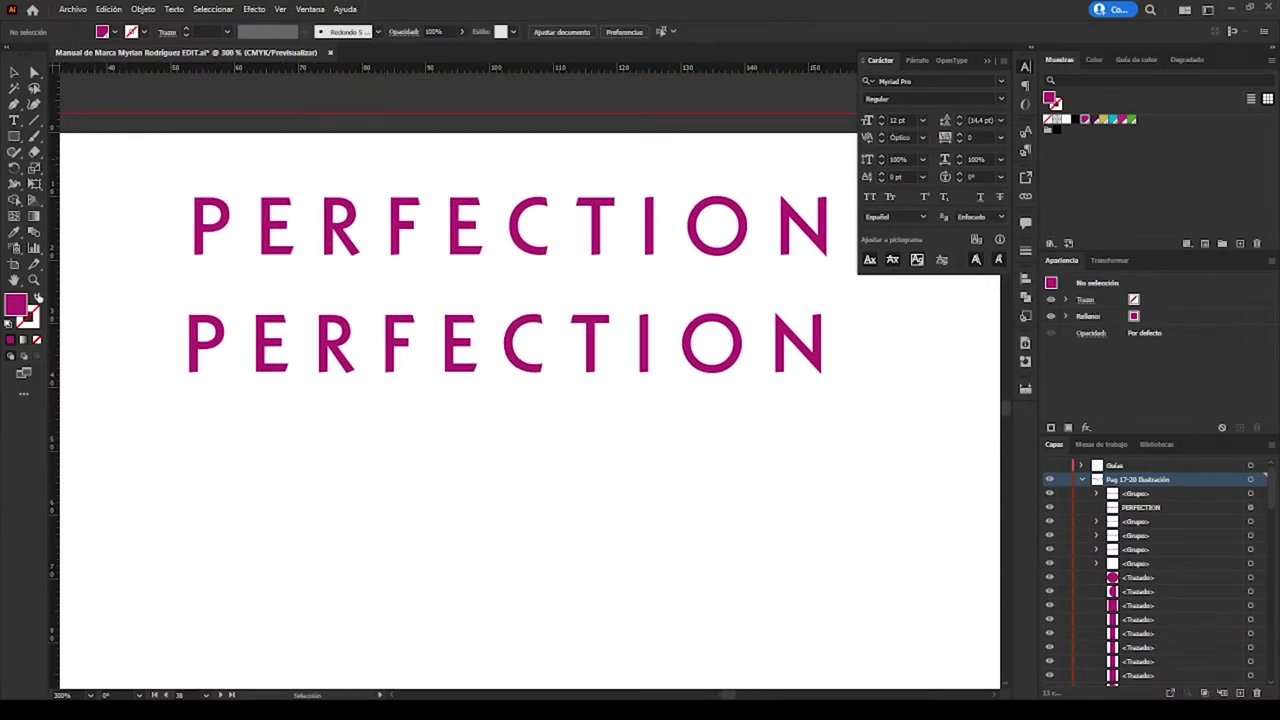
{"action": "scroll", "coordinate": [187, 374], "scroll_direction": "up", "scroll_amount": 2}
{"action": "scroll", "coordinate": [408, 323], "scroll_direction": "up", "scroll_amount": 2}
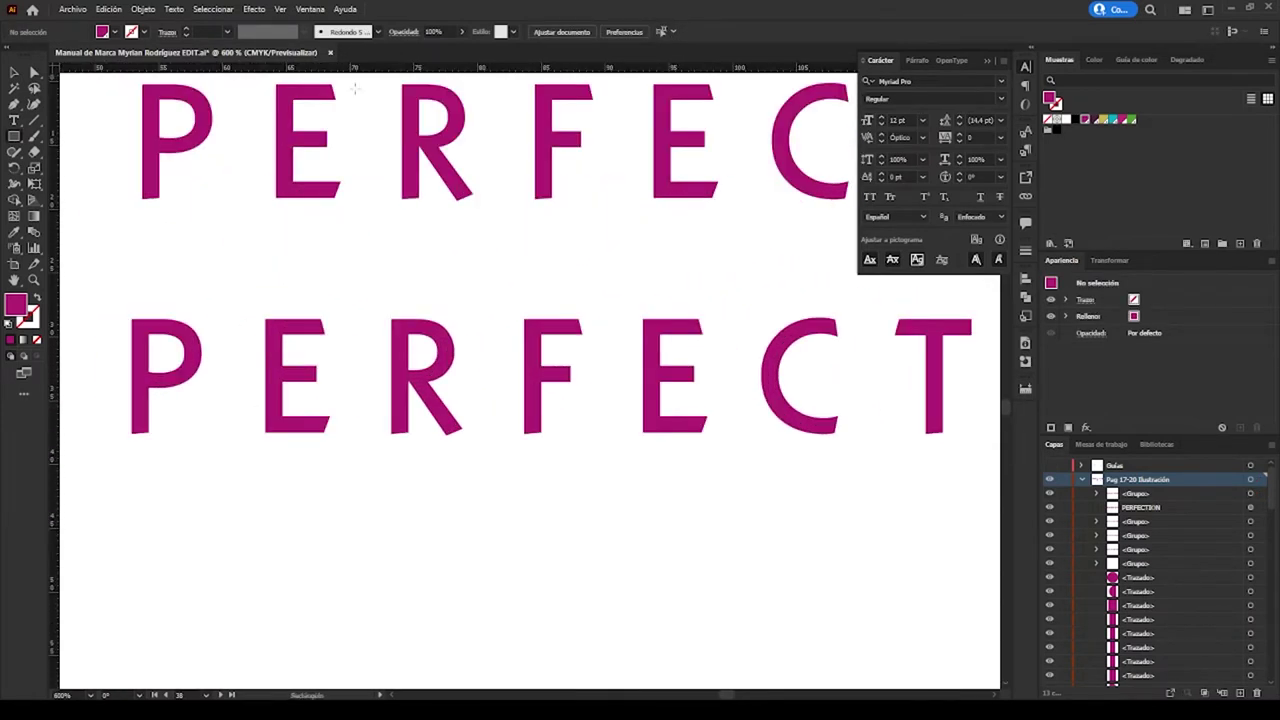
Move the horizontal guide down to the outlined letters' baseline
{"action": "left_click", "coordinate": [408, 322]}
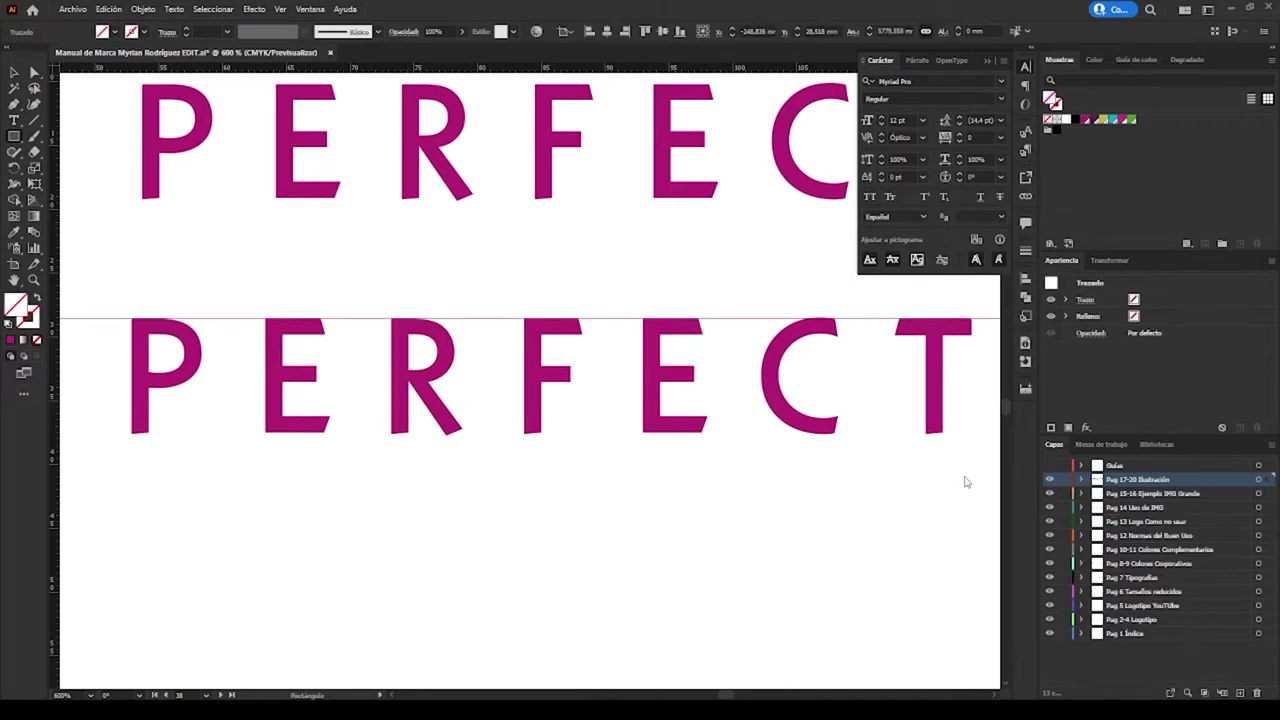
{"action": "scroll", "coordinate": [91, 360], "scroll_direction": "up", "scroll_amount": 1}
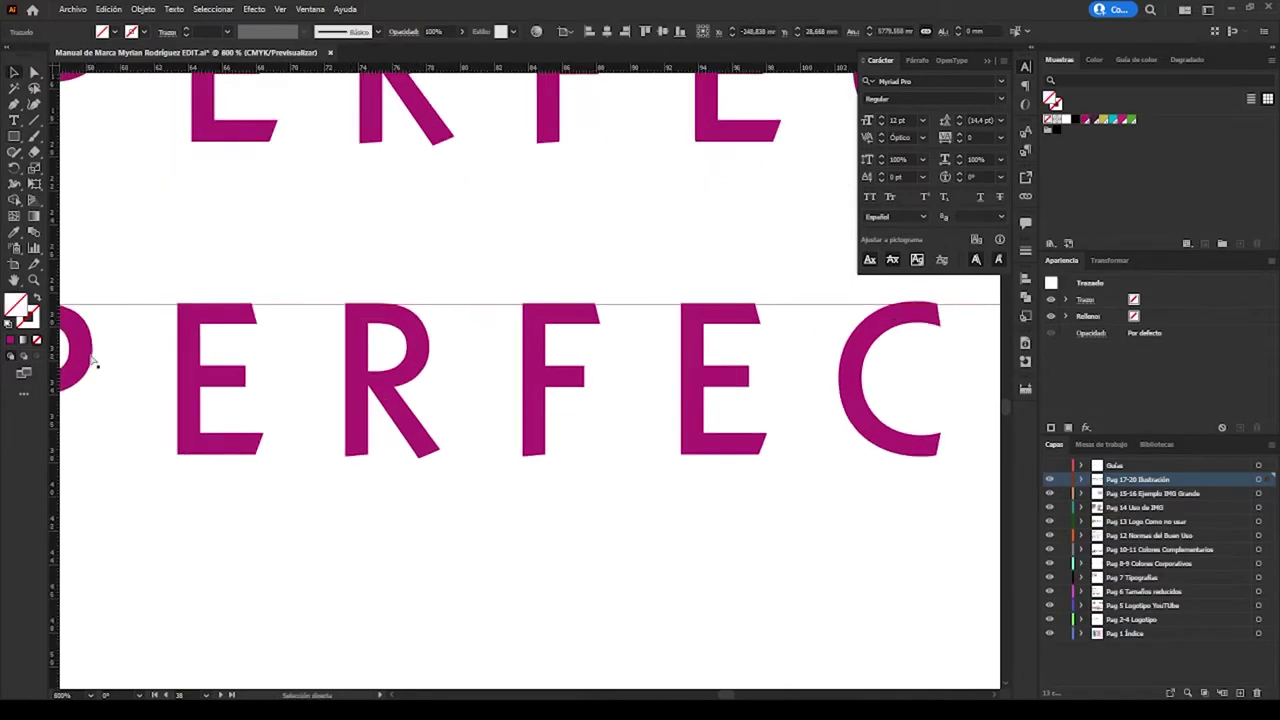
{"action": "scroll", "coordinate": [91, 360], "scroll_direction": "up", "scroll_amount": 1}
{"action": "left_click_drag", "start_coordinate": [413, 273], "coordinate": [497, 505]}
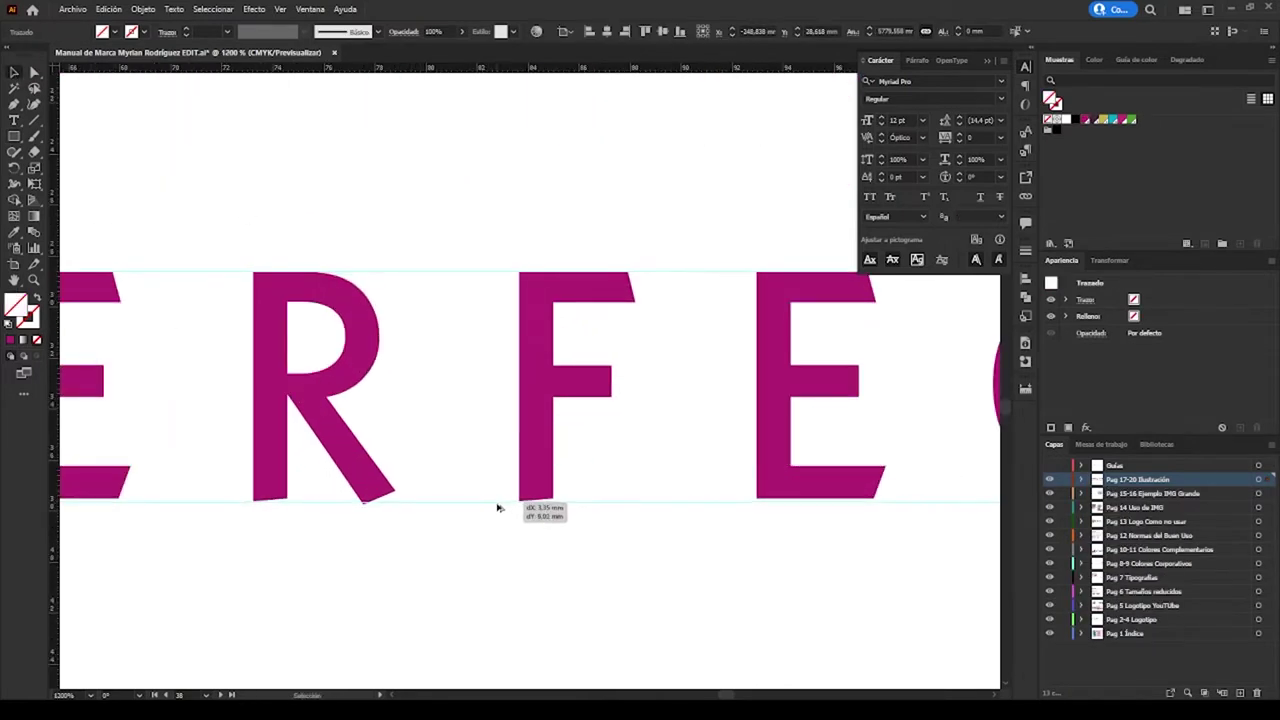
{"action": "scroll", "coordinate": [669, 589], "scroll_direction": "down", "scroll_amount": 2}
{"action": "scroll", "coordinate": [591, 600], "scroll_direction": "up", "scroll_amount": 1}
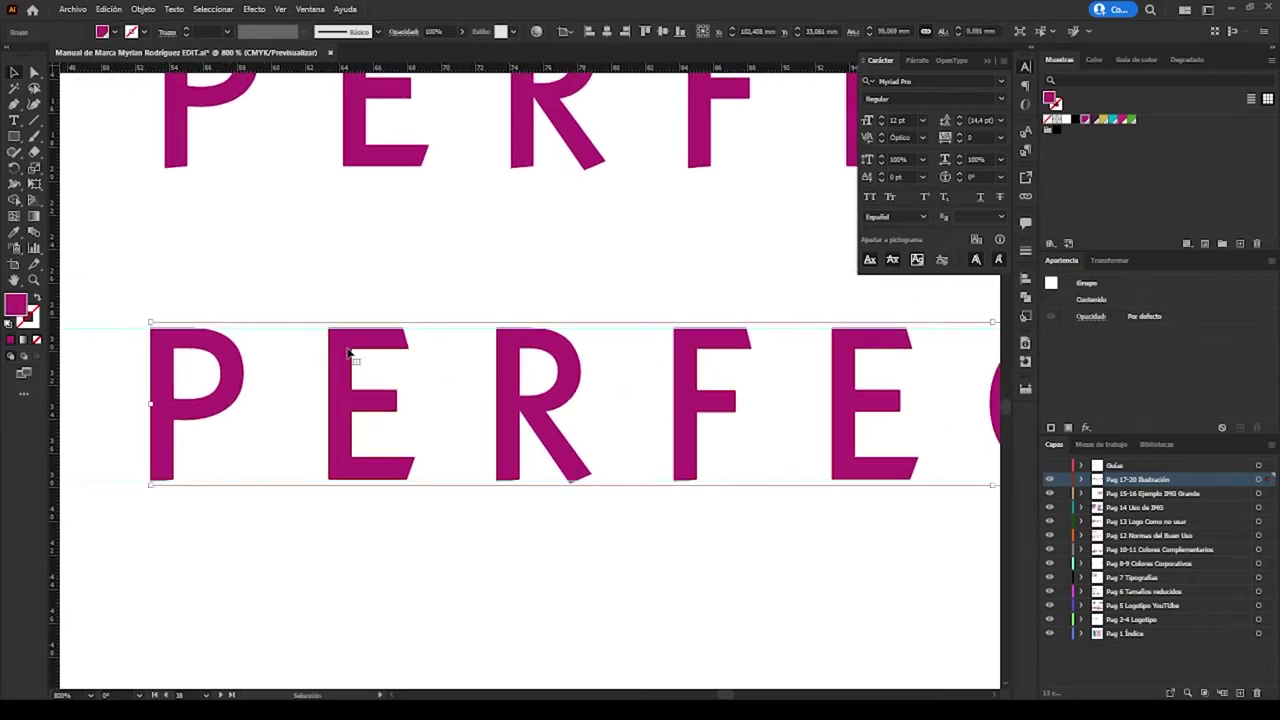
Ungroup the outlined letters and pull a vertical guide toward the P
{"action": "right_click", "coordinate": [352, 347]}
{"action": "left_click", "coordinate": [414, 449]}
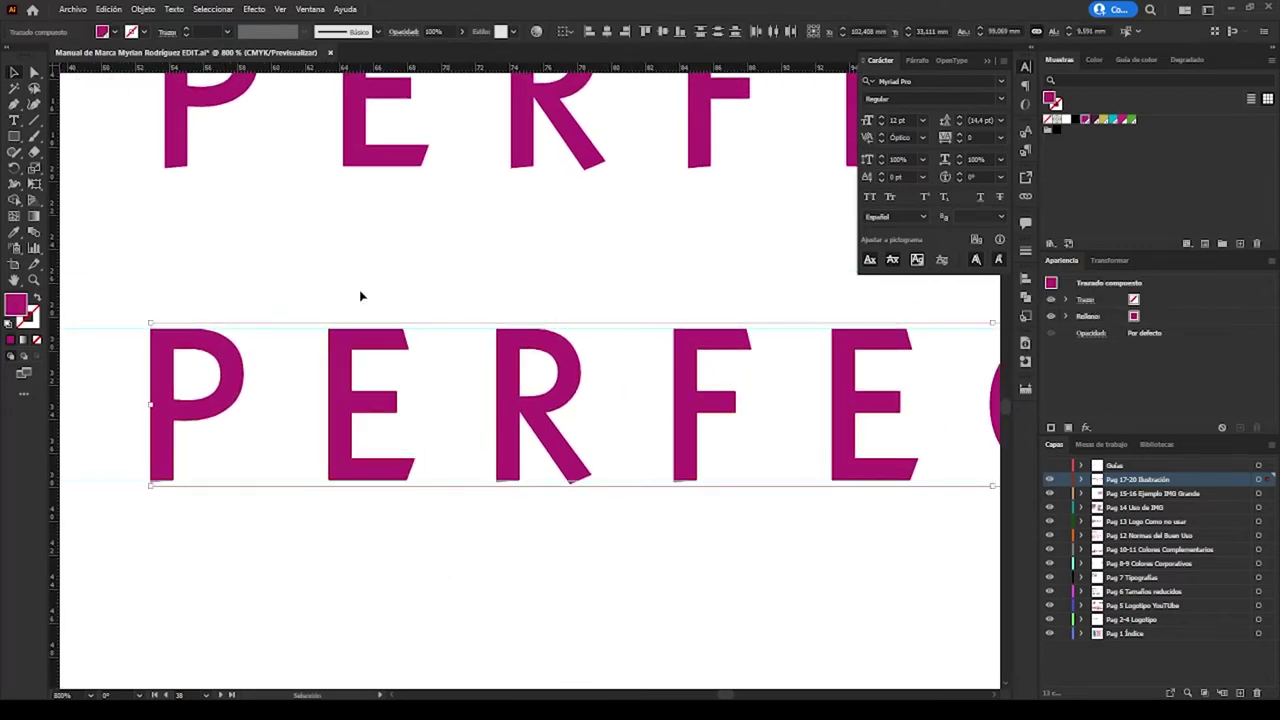
{"action": "left_click", "coordinate": [300, 290]}
{"action": "scroll", "coordinate": [277, 289], "scroll_direction": "left", "scroll_amount": 2}
{"action": "key", "text": "m"}
{"action": "scroll", "coordinate": [260, 457], "scroll_direction": "down", "scroll_amount": 2}
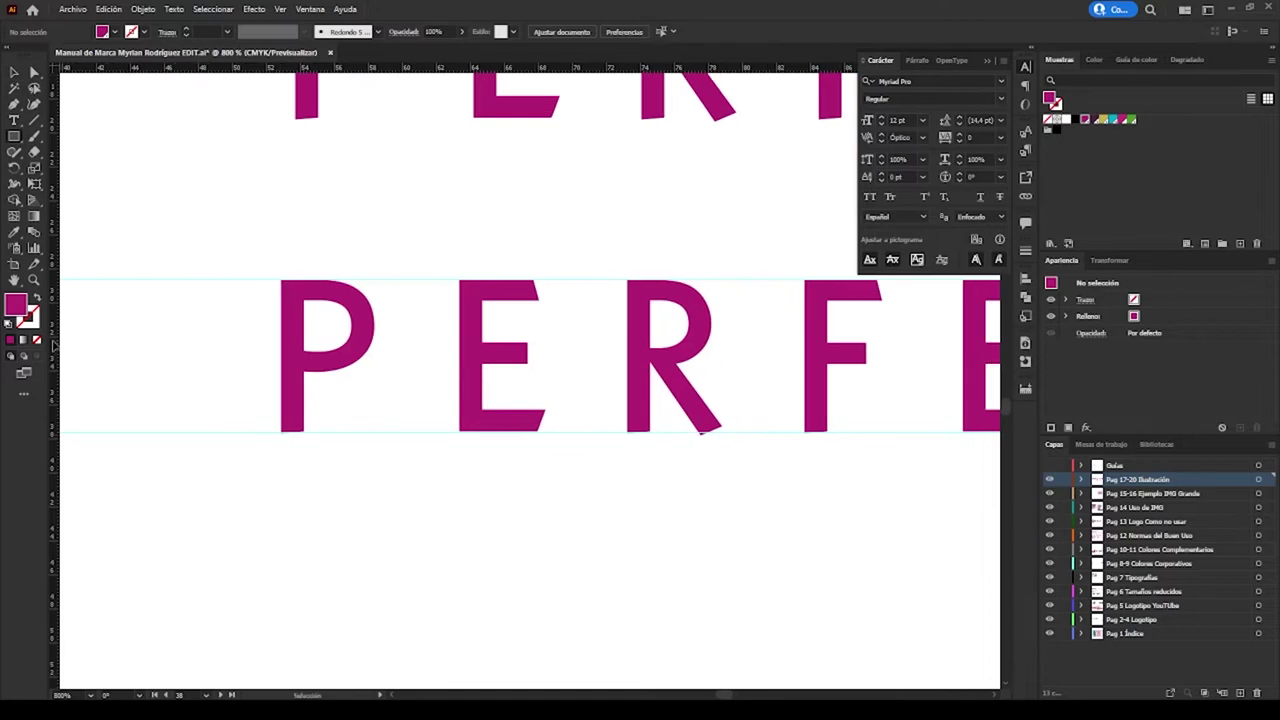
{"action": "left_click_drag", "start_coordinate": [285, 330], "coordinate": [71, 358]}
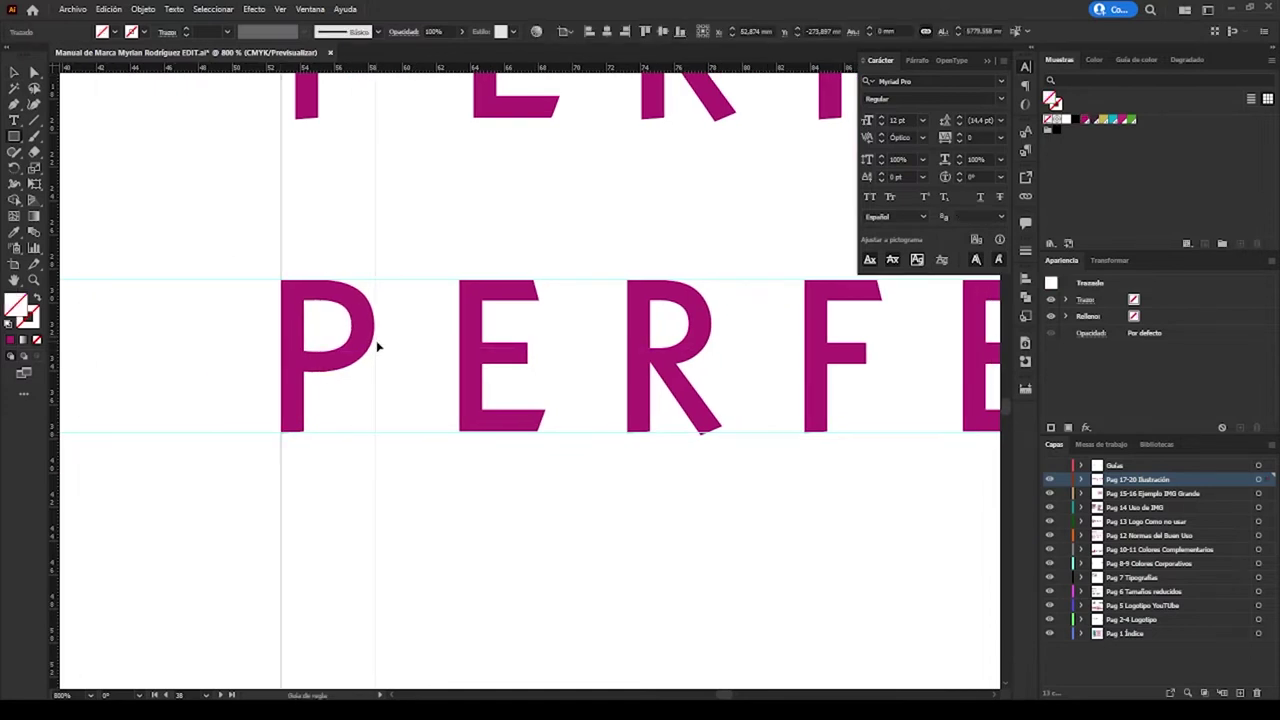
Add vertical guides at the edges of the P, E, R and F
{"action": "left_click_drag", "start_coordinate": [376, 345], "coordinate": [375, 345]}
{"action": "left_click_drag", "start_coordinate": [461, 330], "coordinate": [463, 320]}
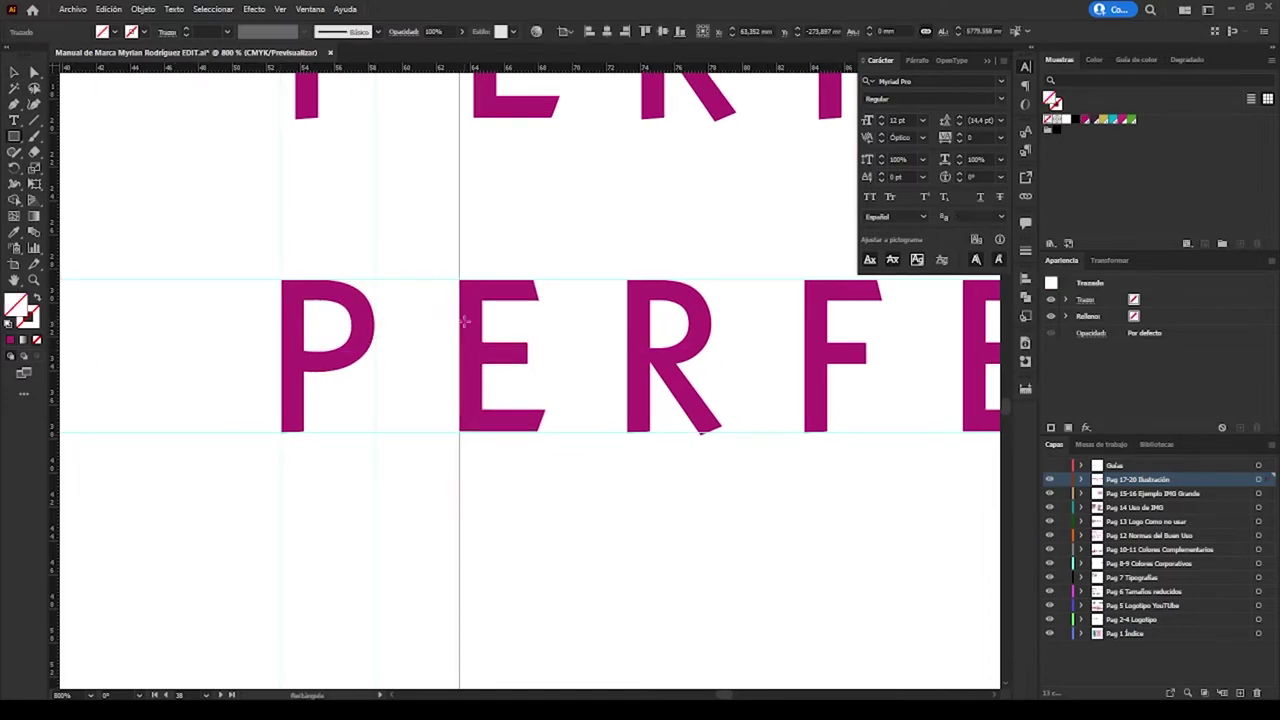
{"action": "left_click_drag", "start_coordinate": [546, 341], "coordinate": [547, 335]}
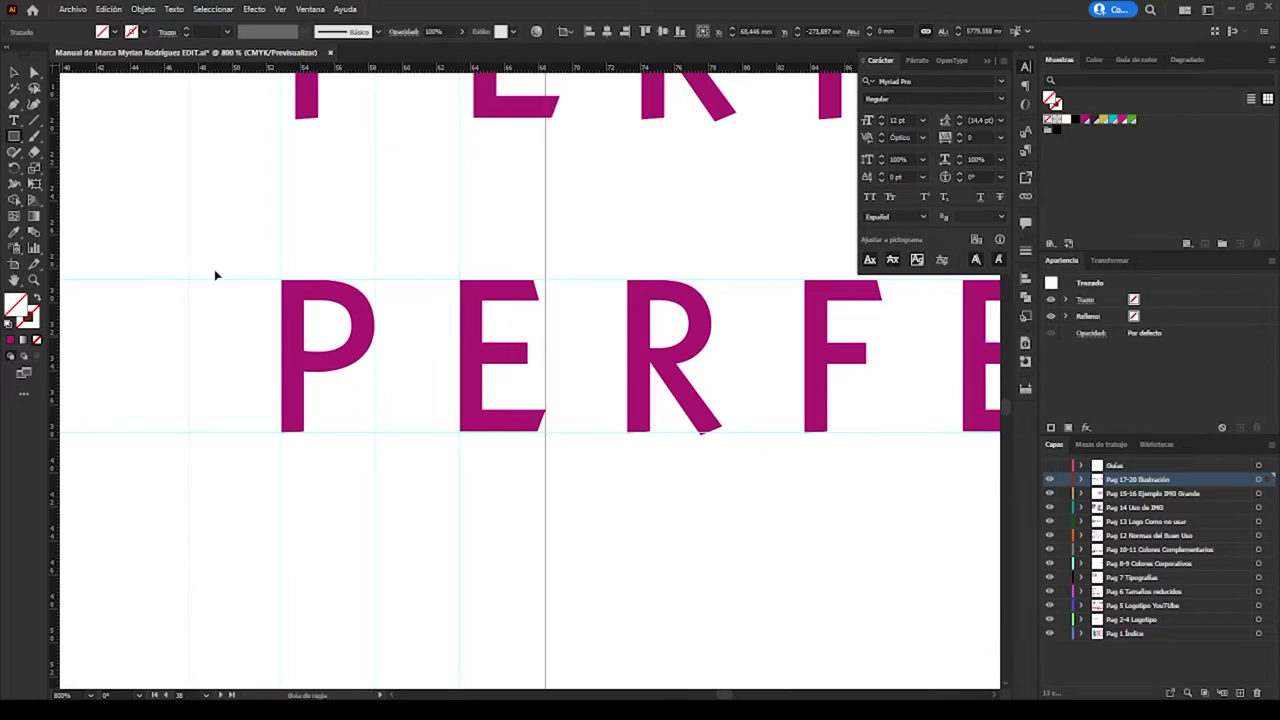
{"action": "left_click_drag", "start_coordinate": [630, 322], "coordinate": [629, 319]}
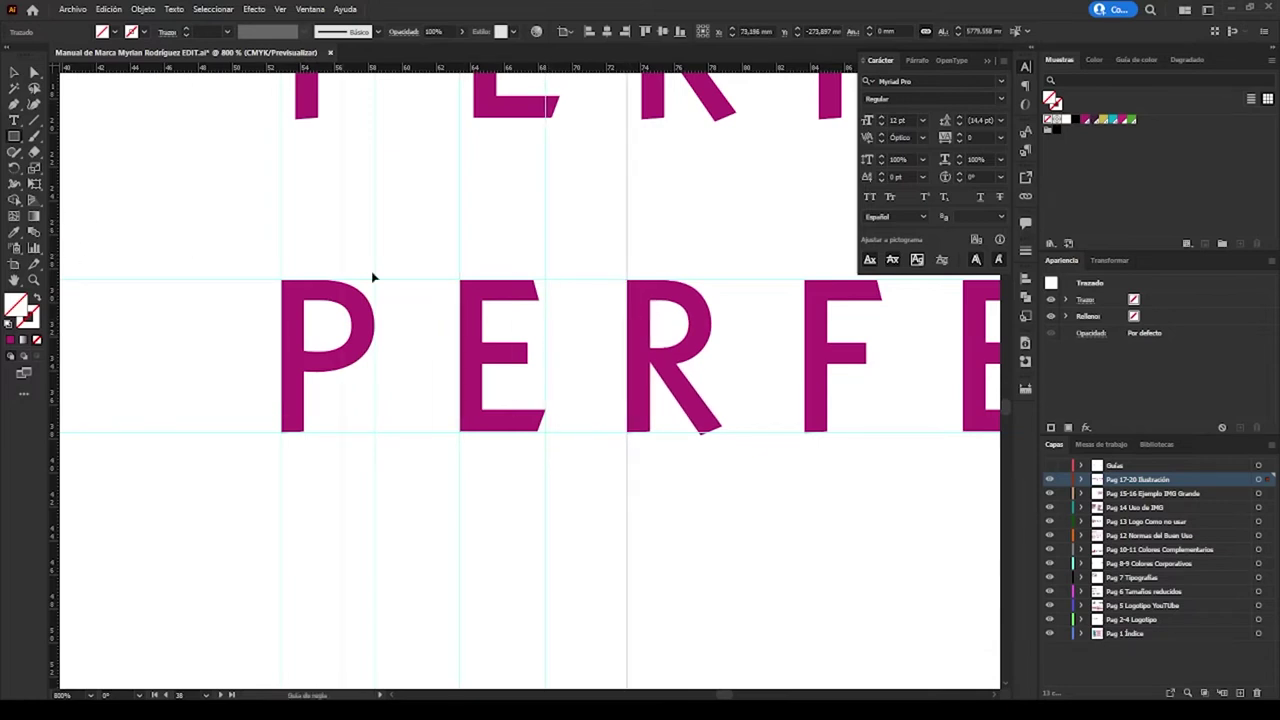
{"action": "left_click_drag", "start_coordinate": [723, 433], "coordinate": [722, 433]}
{"action": "left_click", "coordinate": [807, 347]}
{"action": "left_click", "coordinate": [883, 331]}
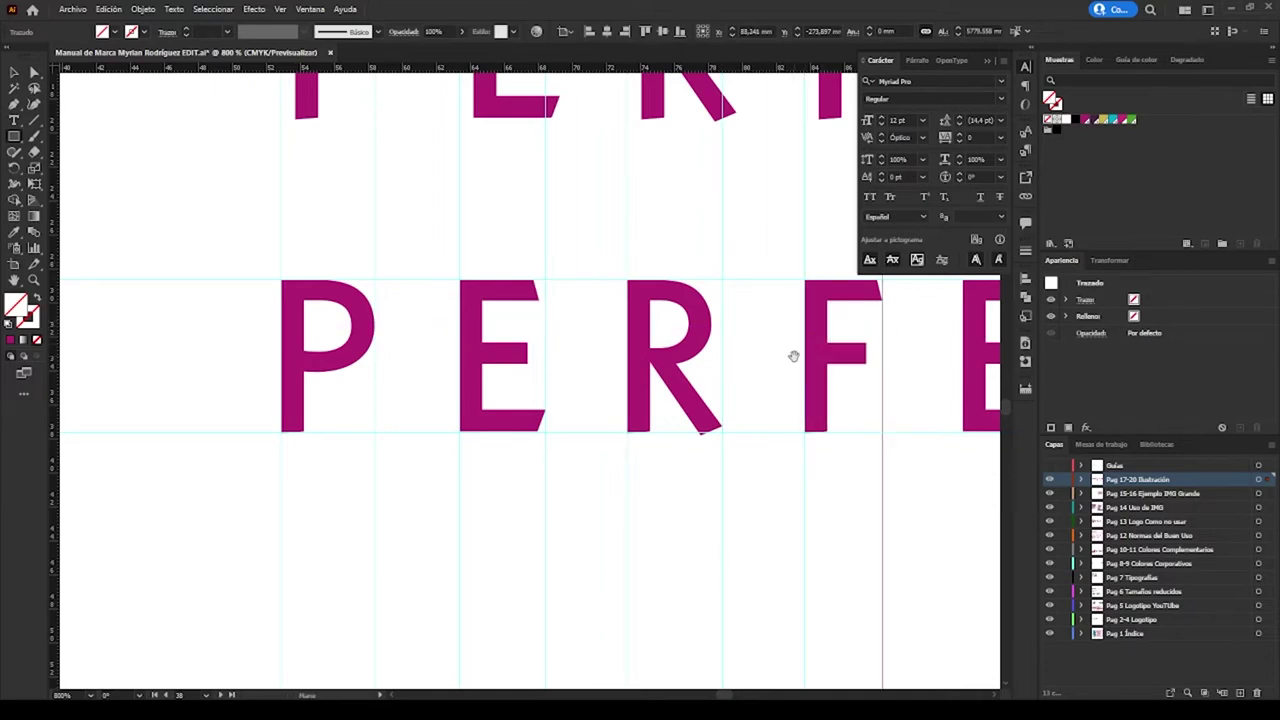
Add vertical guides at the second E, the C and the T's right edge
{"action": "scroll", "coordinate": [791, 357], "scroll_direction": "right", "scroll_amount": 5}
{"action": "left_click", "coordinate": [522, 352]}
{"action": "left_click", "coordinate": [609, 357]}
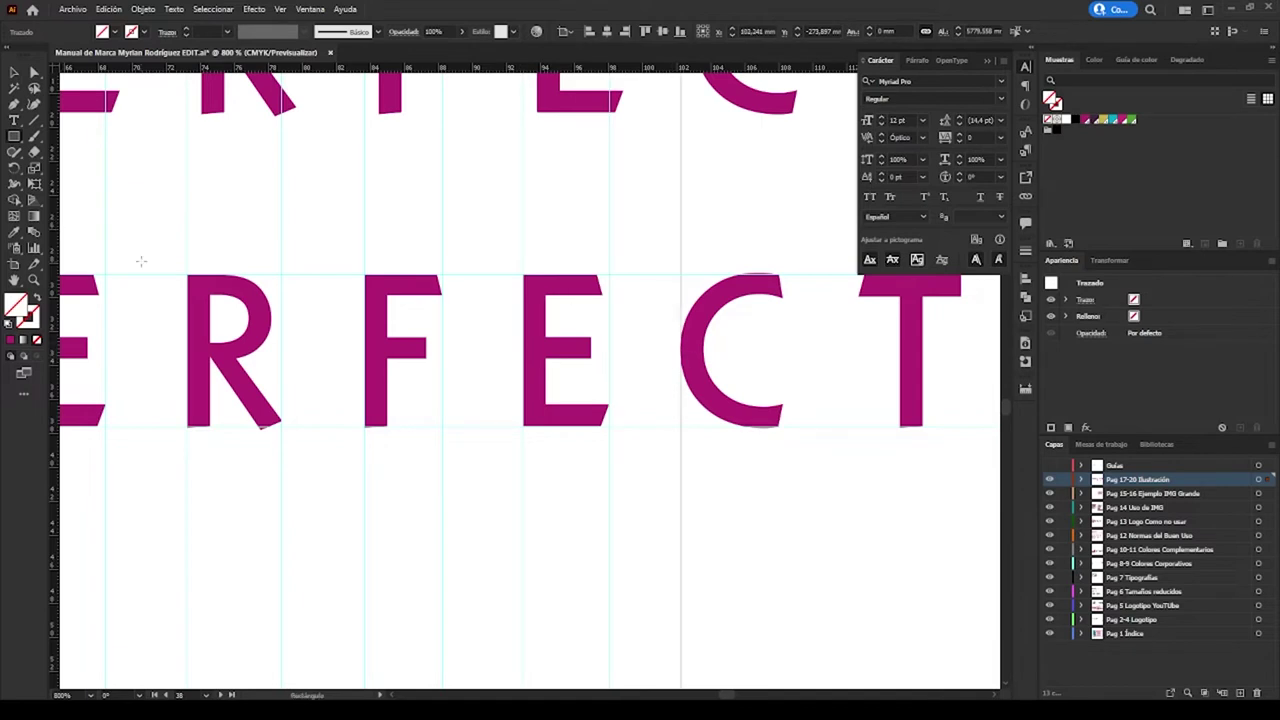
{"action": "left_click", "coordinate": [784, 330]}
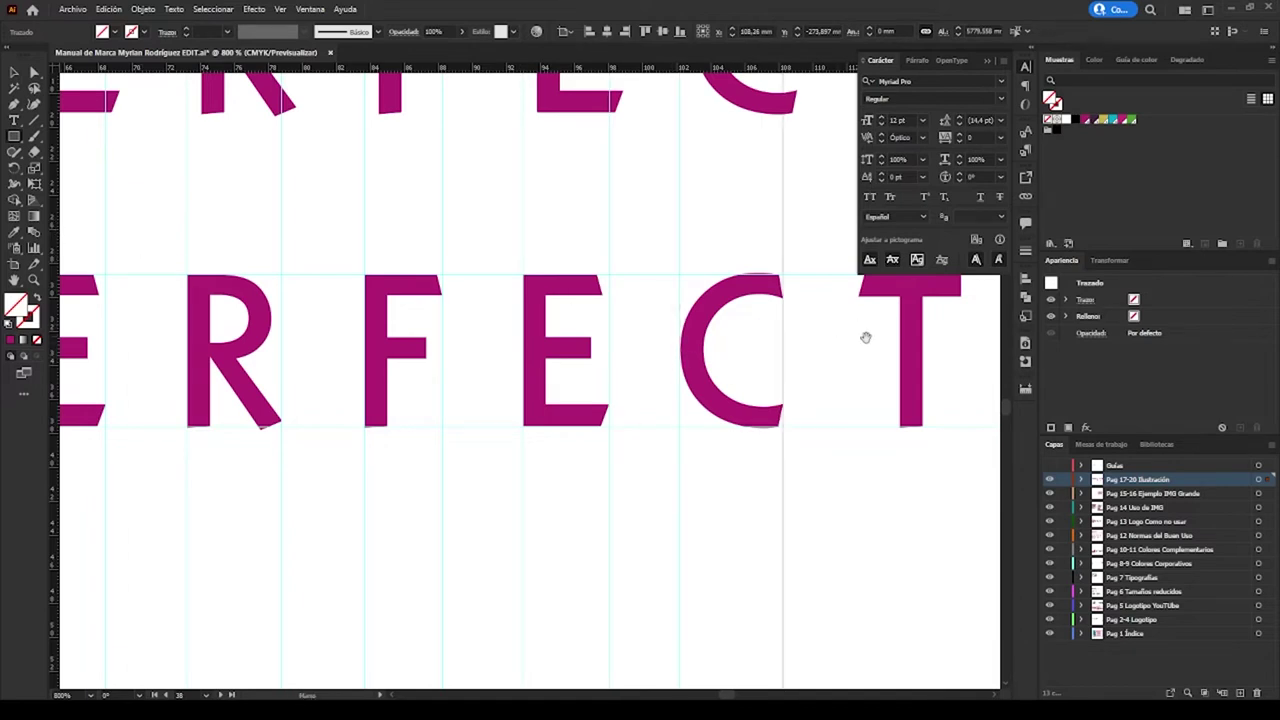
{"action": "scroll", "coordinate": [863, 337], "scroll_direction": "right", "scroll_amount": 5}
{"action": "left_click_drag", "start_coordinate": [452, 363], "coordinate": [555, 330]}
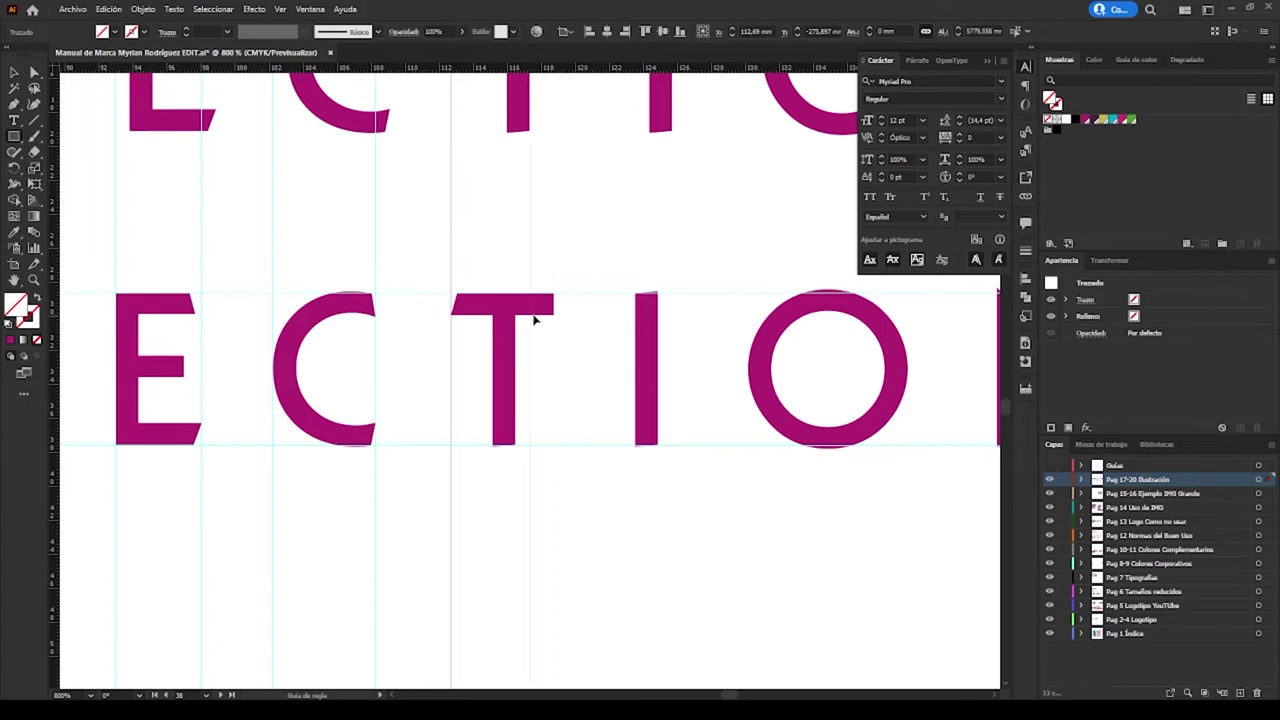
{"action": "left_click", "coordinate": [112, 251]}
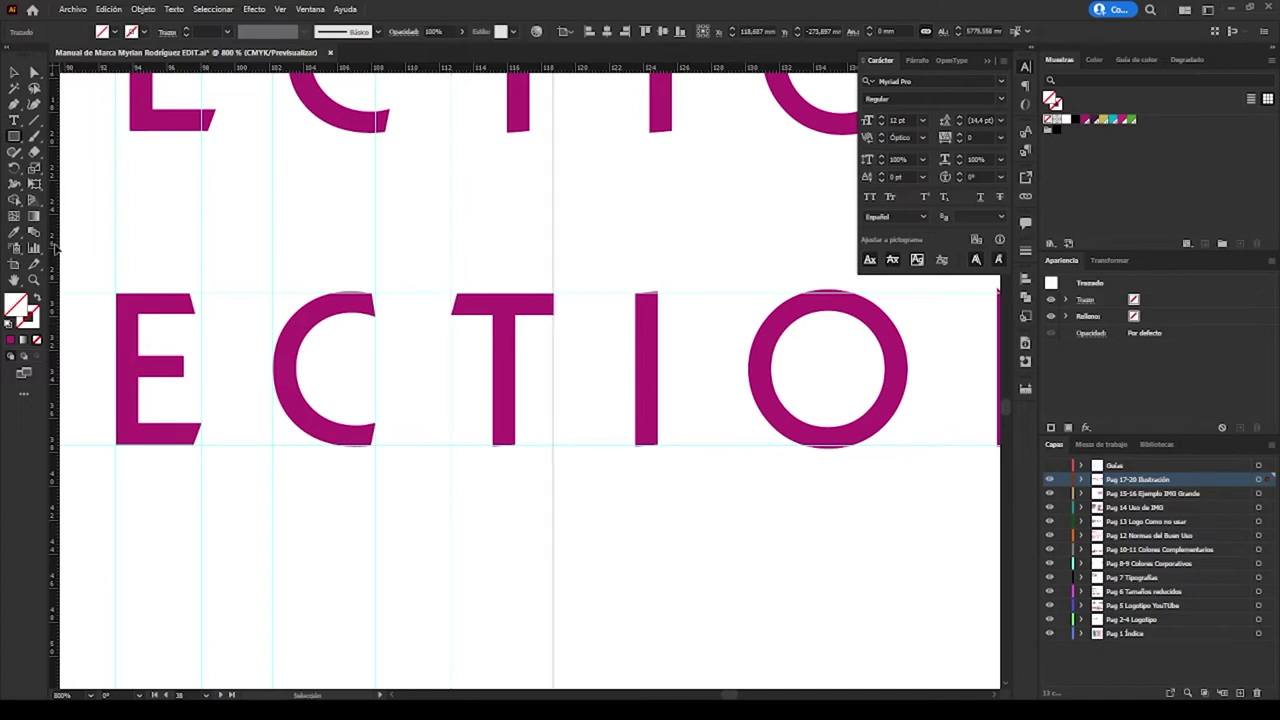
Move guides from the left to the right edges of the I, O and N
{"action": "left_click", "coordinate": [636, 347]}
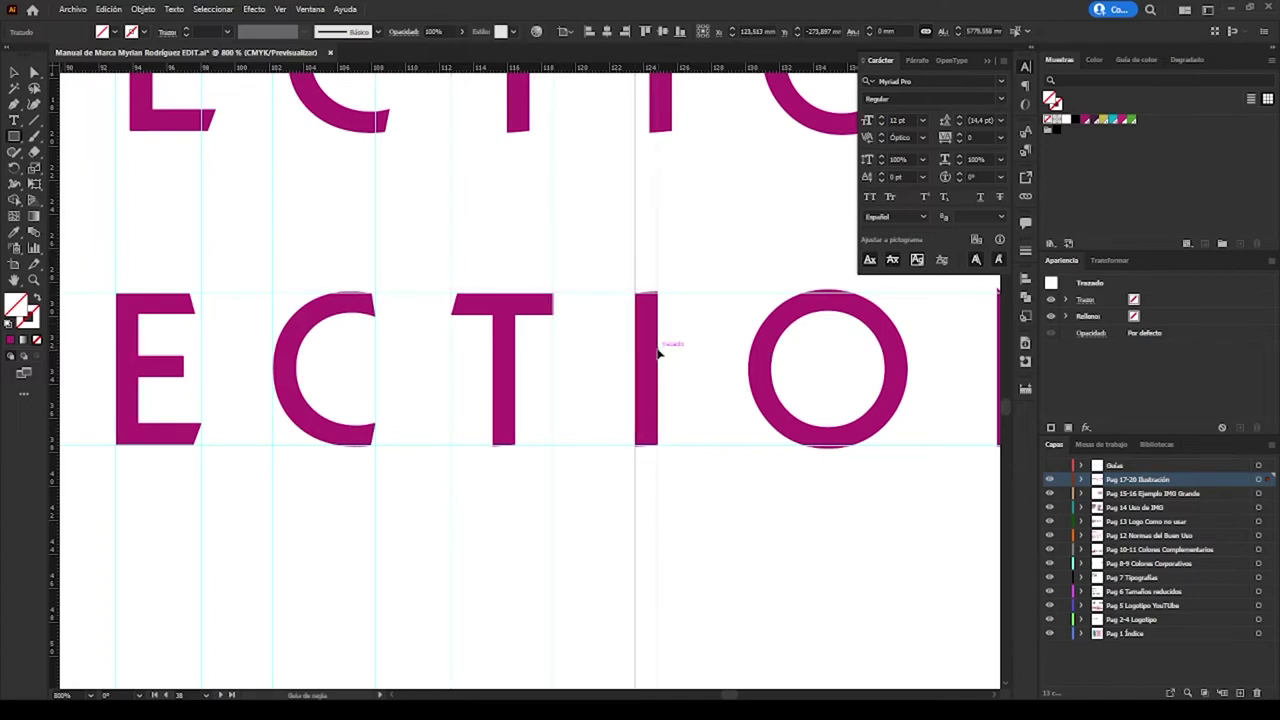
{"action": "left_click_drag", "start_coordinate": [636, 352], "coordinate": [658, 352]}
{"action": "scroll", "coordinate": [600, 395], "scroll_direction": "right", "scroll_amount": 5}
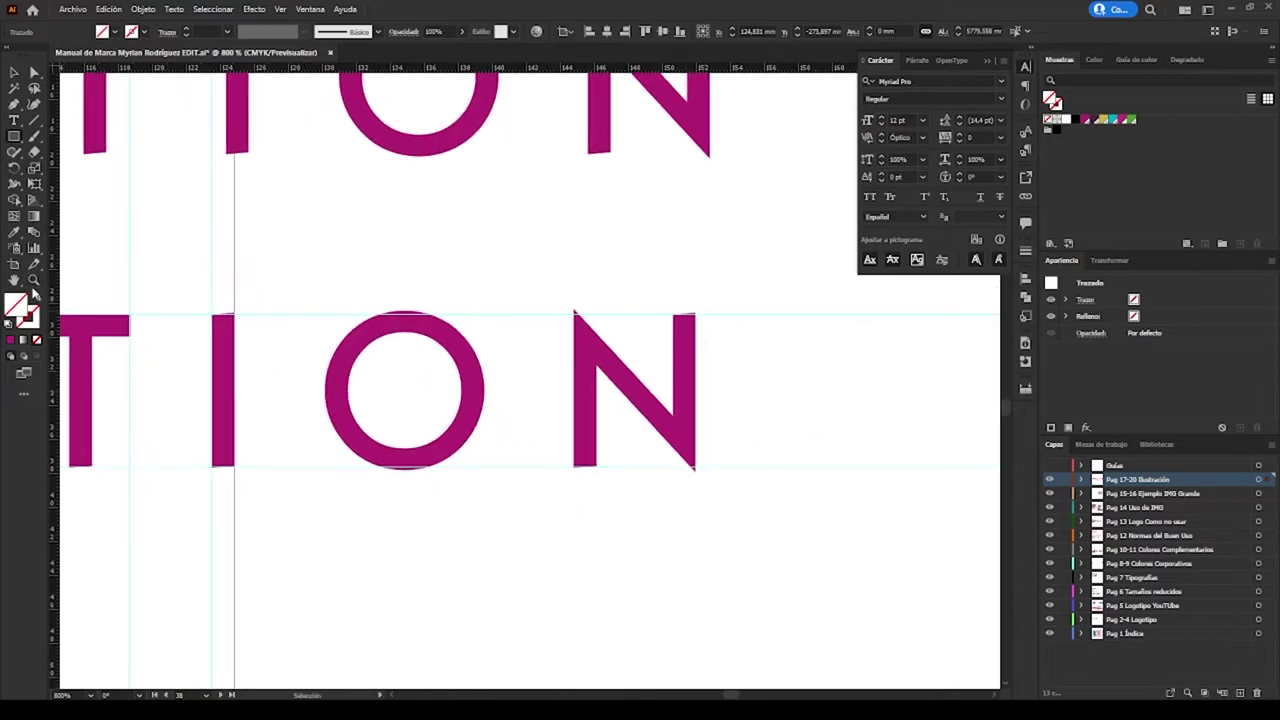
{"action": "left_click_drag", "start_coordinate": [326, 392], "coordinate": [480, 392]}
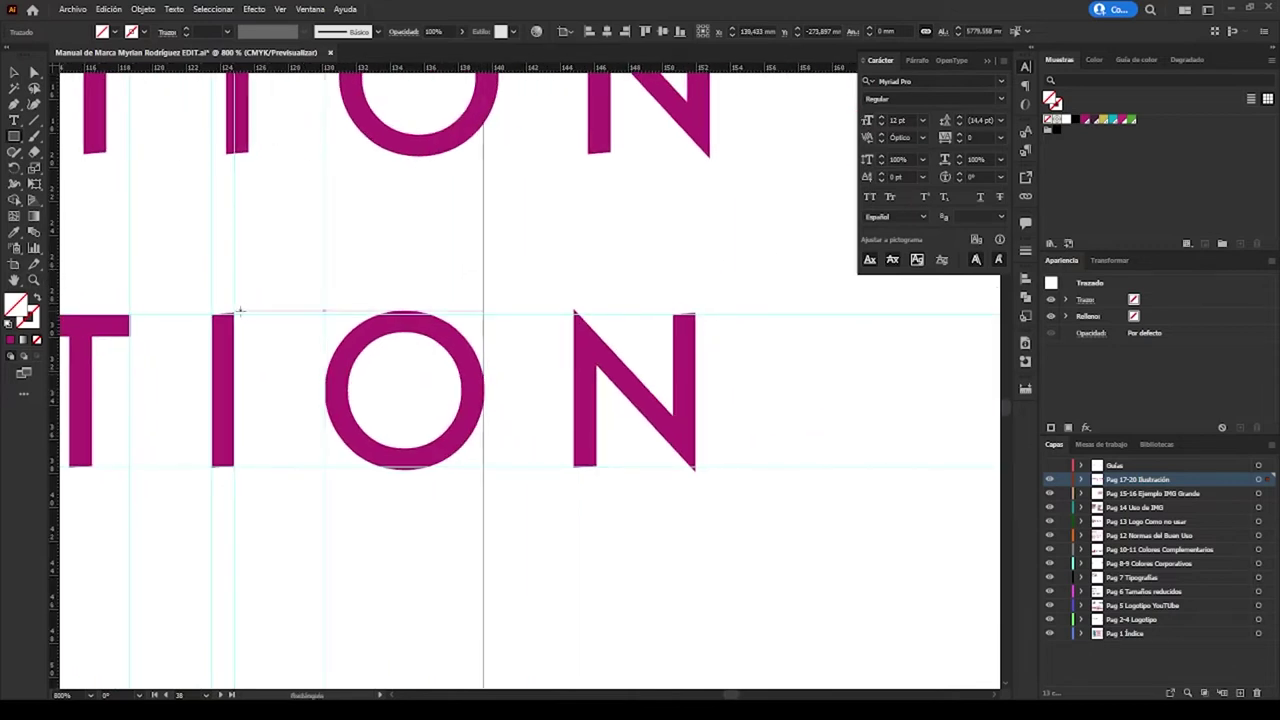
{"action": "left_click", "coordinate": [325, 267]}
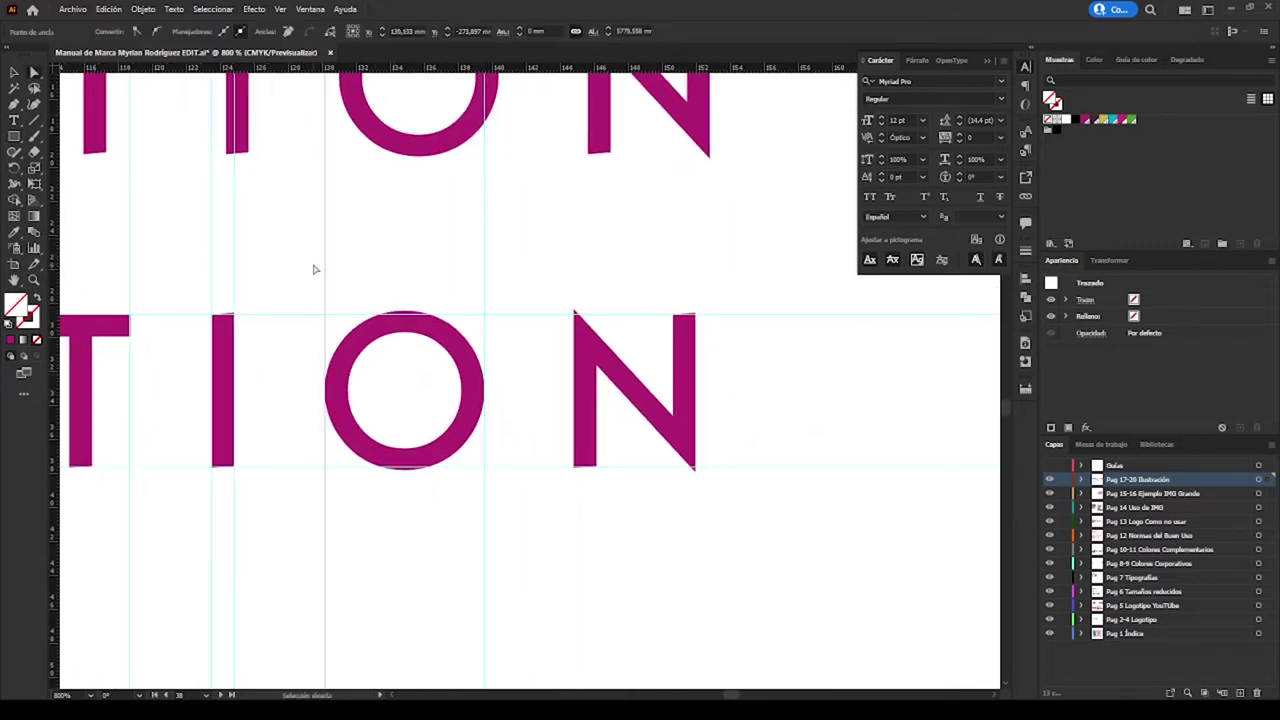
{"action": "left_click", "coordinate": [510, 405]}
{"action": "left_click_drag", "start_coordinate": [575, 405], "coordinate": [695, 410]}
{"action": "left_click", "coordinate": [753, 403]}
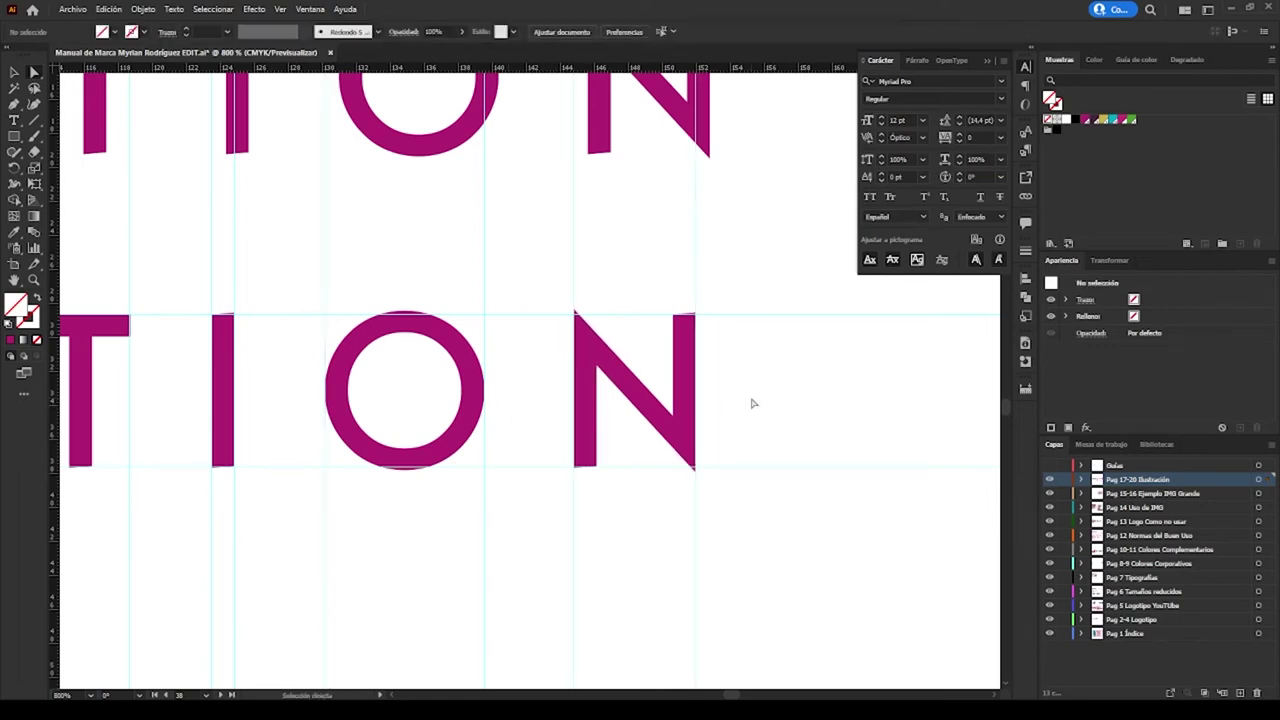
{"action": "scroll", "coordinate": [753, 403], "scroll_direction": "left", "scroll_amount": 5}
{"action": "scroll", "coordinate": [571, 457], "scroll_direction": "left", "scroll_amount": 5}
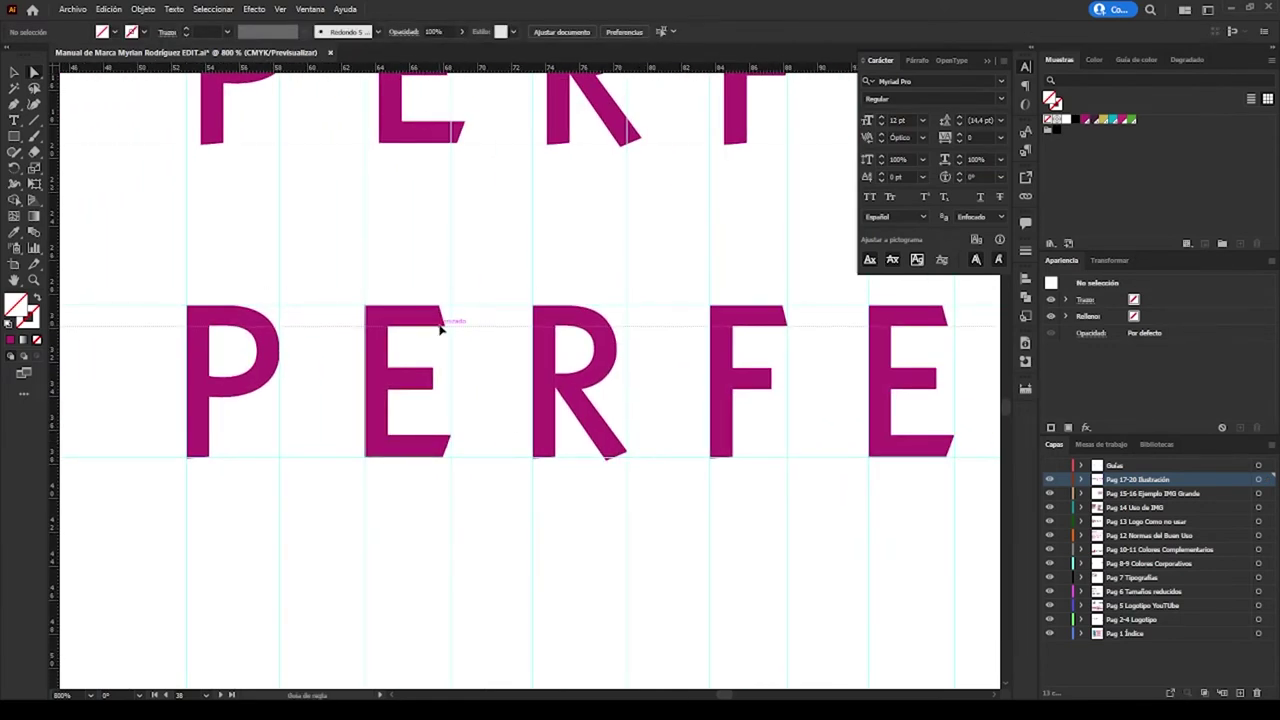
Raise the bottom guide to the letters' baseline
{"action": "left_click_drag", "start_coordinate": [423, 457], "coordinate": [423, 437]}
{"action": "key", "text": "ctrl+plus"}
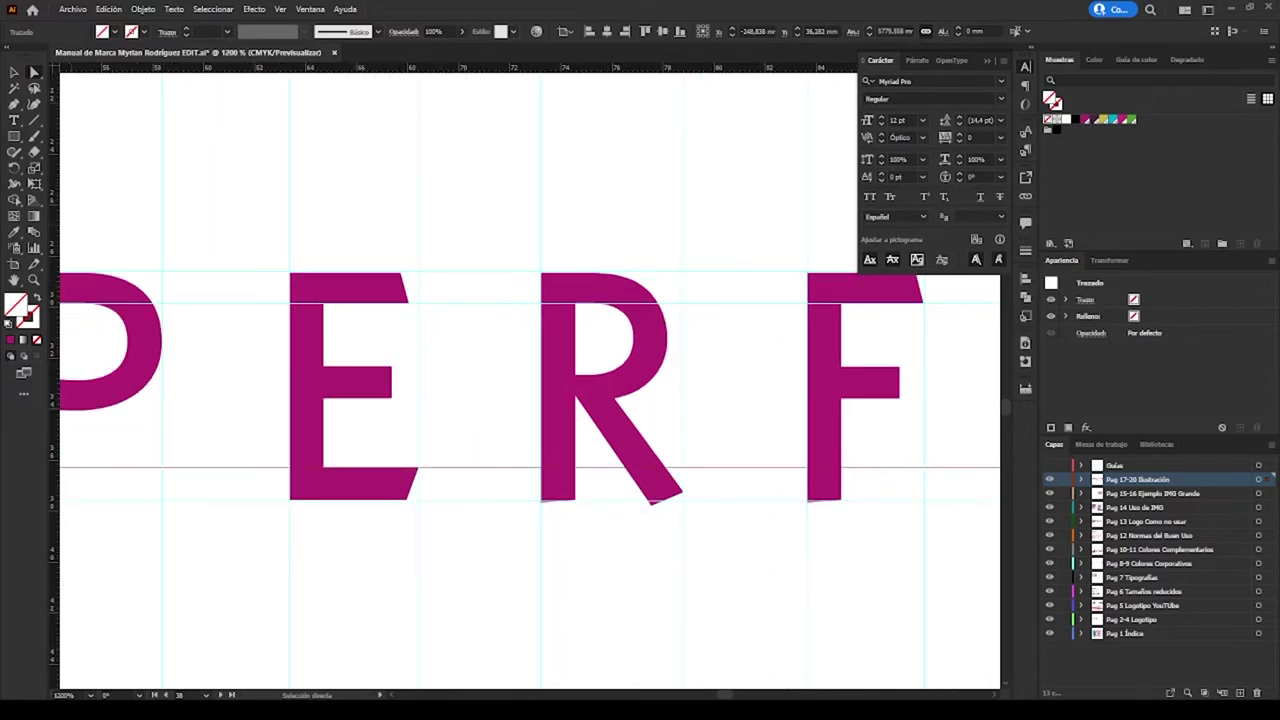
{"action": "left_click", "coordinate": [514, 206]}
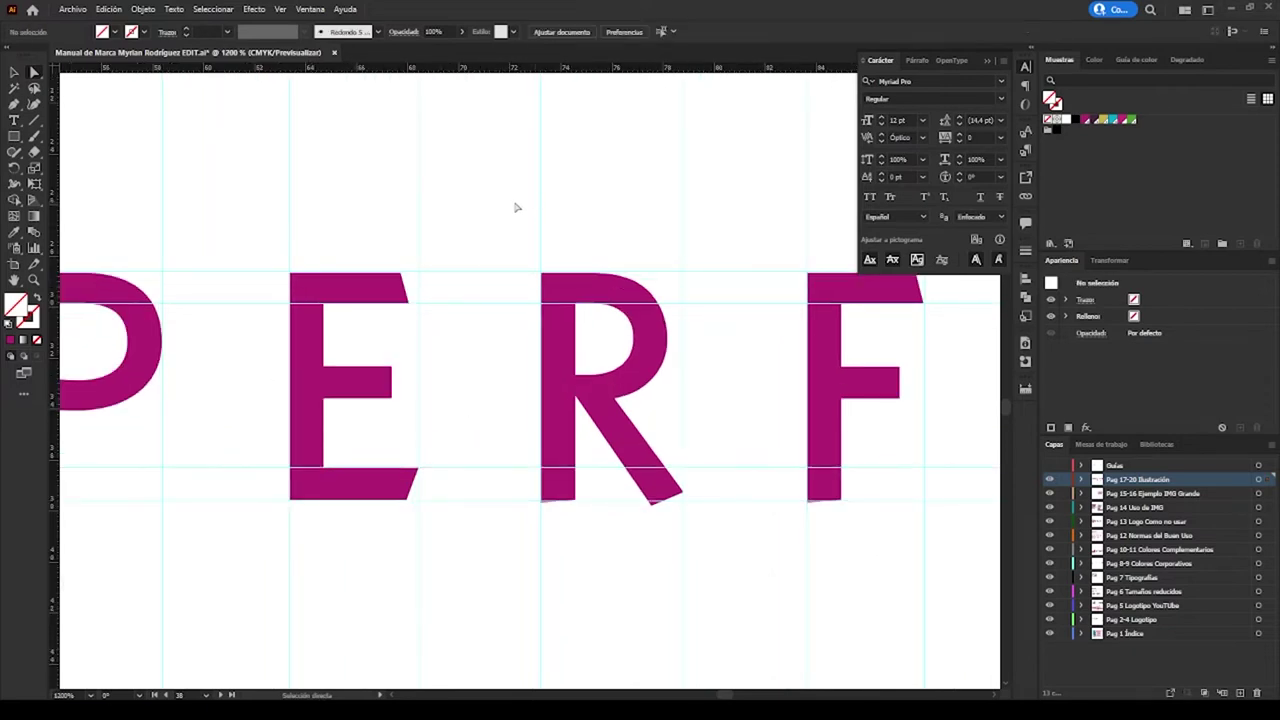
{"action": "key", "text": "ctrl+minus"}
{"action": "scroll", "coordinate": [377, 263], "scroll_direction": "left", "scroll_amount": 3}
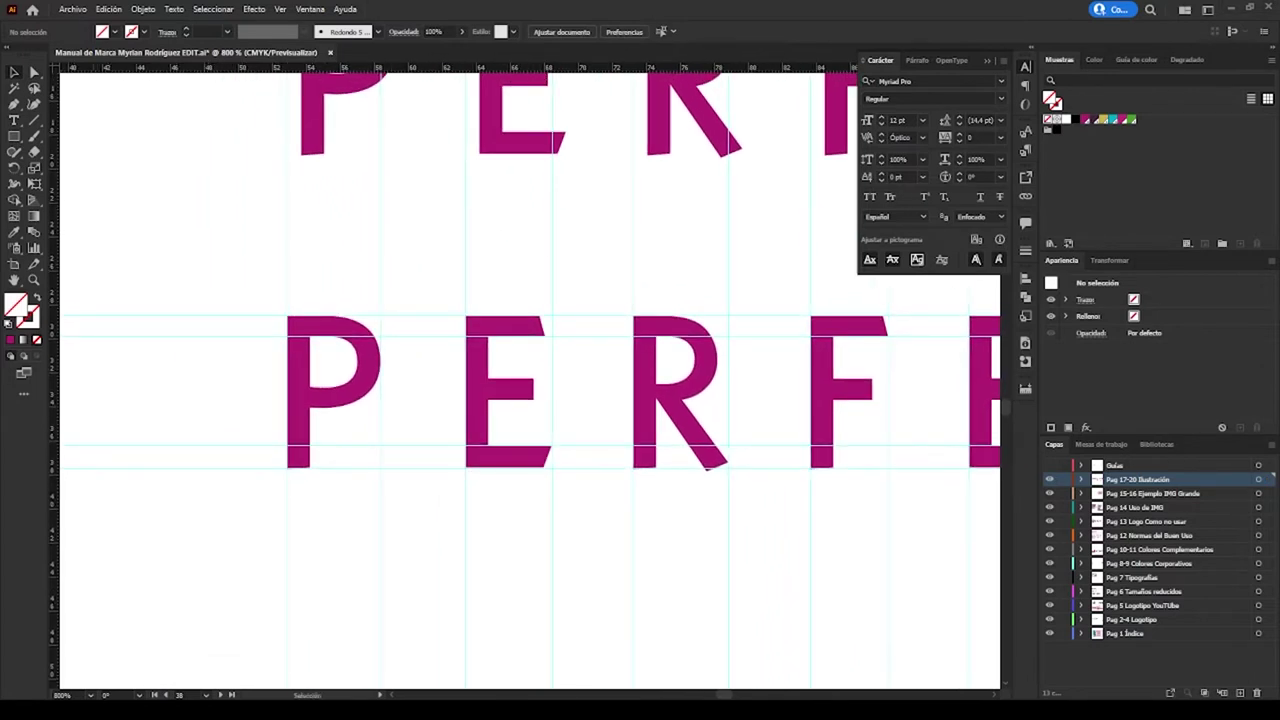
{"action": "scroll", "coordinate": [264, 430], "scroll_direction": "up", "scroll_amount": 2}
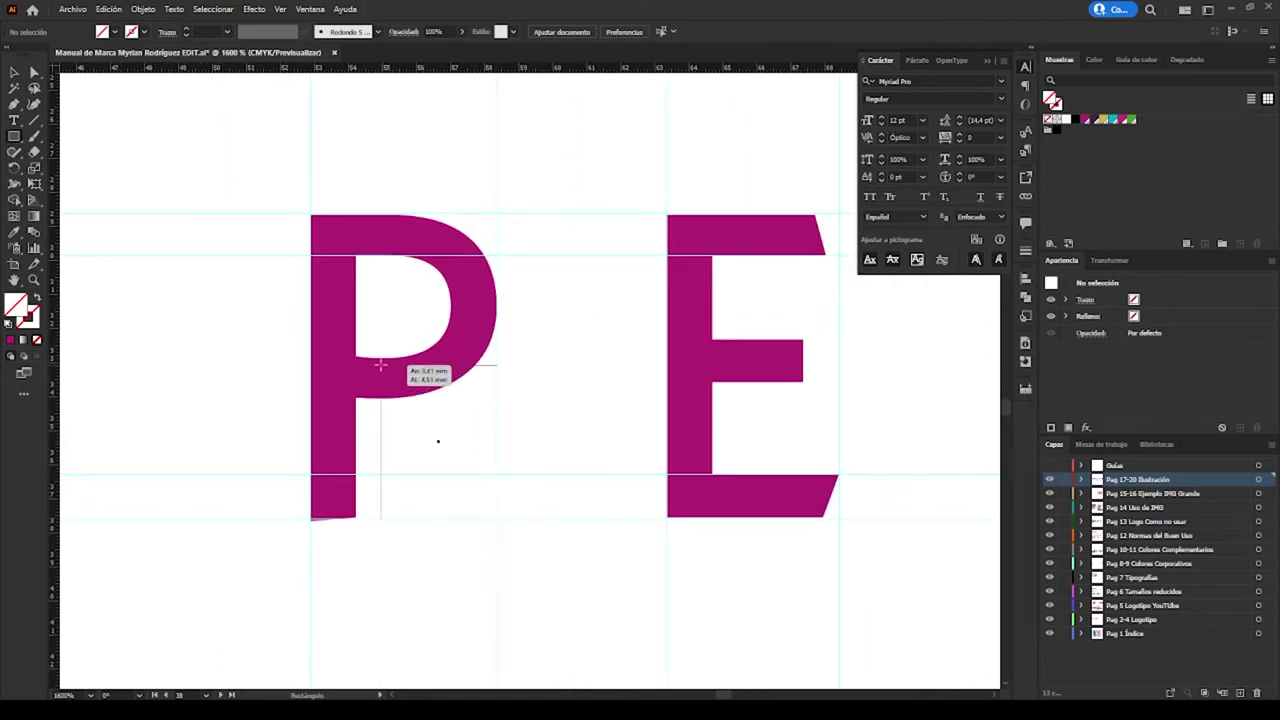
Draw a magenta-filled rectangle covering the whole P
{"action": "left_click_drag", "start_coordinate": [381, 365], "coordinate": [311, 214]}
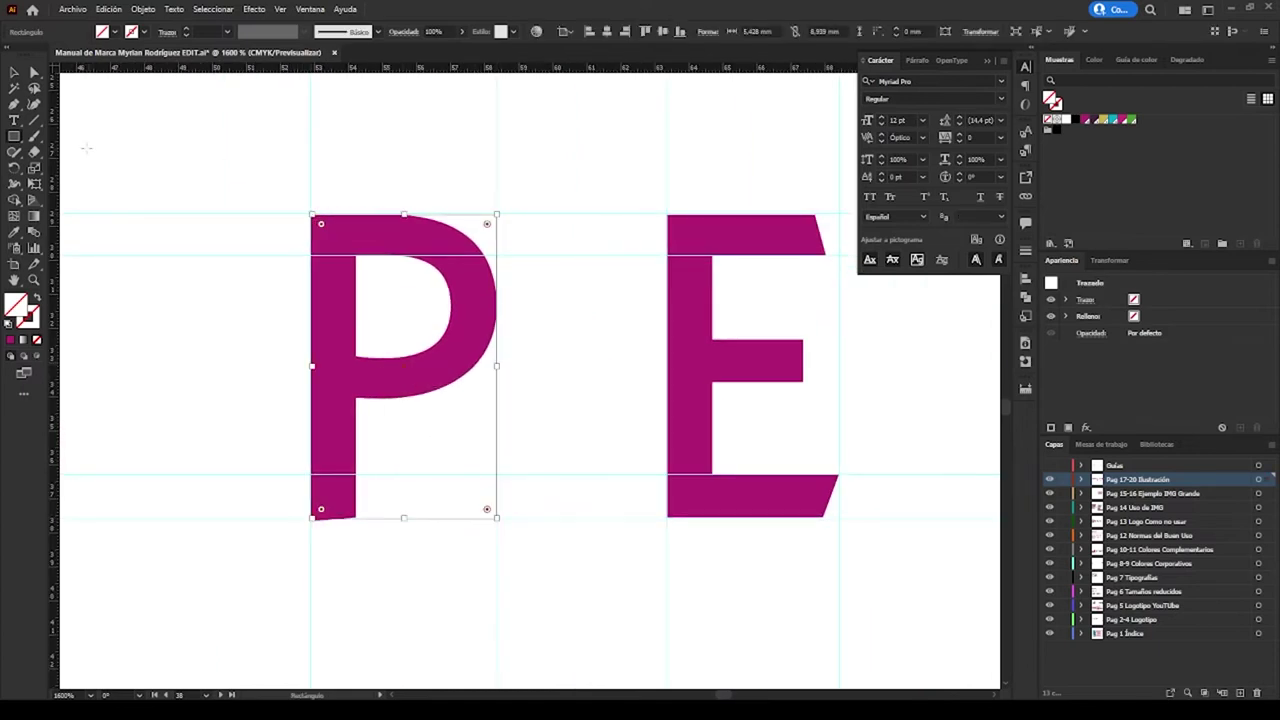
{"action": "left_click", "coordinate": [1087, 118]}
{"action": "left_click", "coordinate": [394, 175]}
{"action": "scroll", "coordinate": [329, 271], "scroll_direction": "up", "scroll_amount": 3}
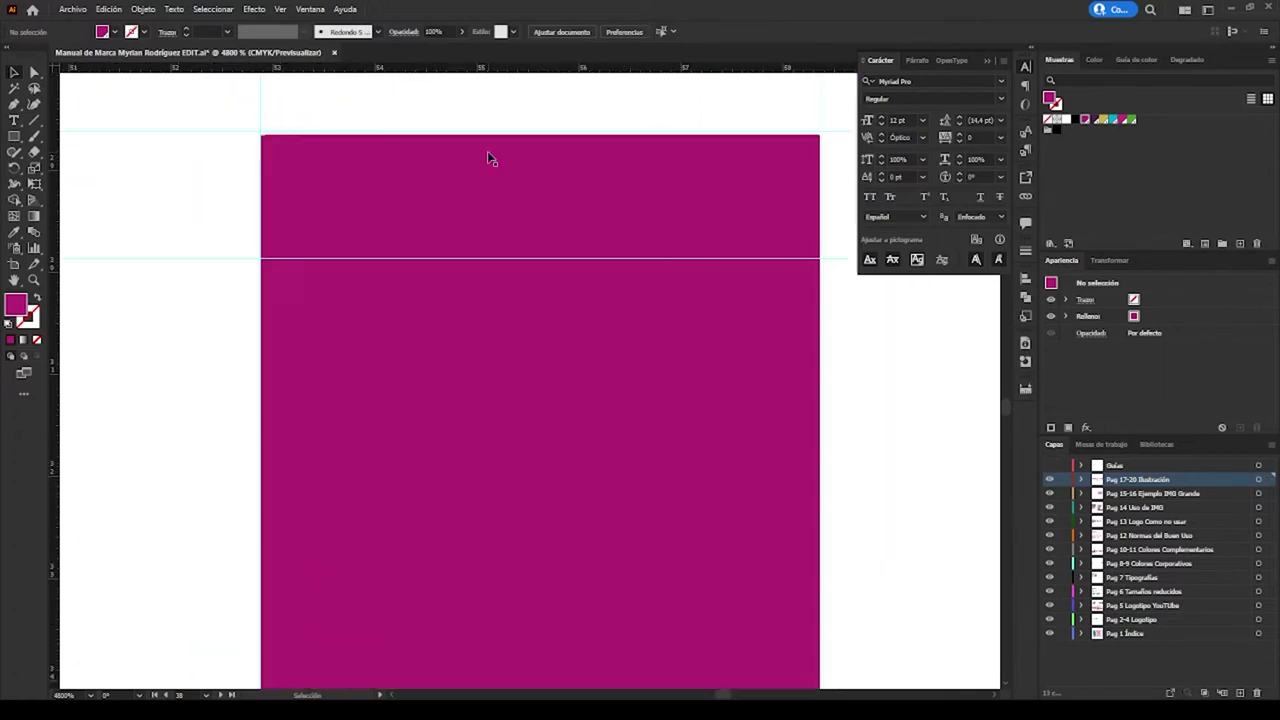
Extend the magenta rectangle's top edge up to the top guide
{"action": "left_click", "coordinate": [490, 158]}
{"action": "left_click_drag", "start_coordinate": [540, 135], "coordinate": [521, 465]}
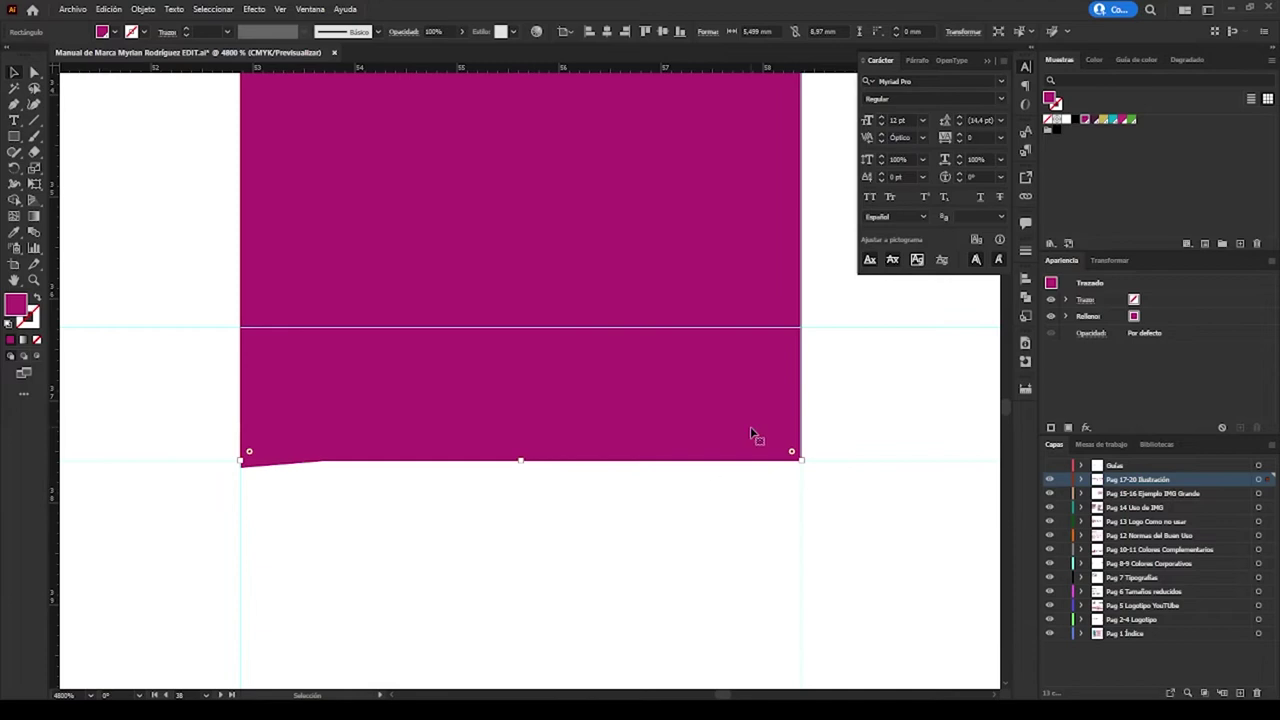
{"action": "scroll", "coordinate": [750, 432], "scroll_direction": "down", "scroll_amount": 2}
{"action": "scroll", "coordinate": [177, 323], "scroll_direction": "right", "scroll_amount": 3}
{"action": "scroll", "coordinate": [697, 323], "scroll_direction": "down", "scroll_amount": 3}
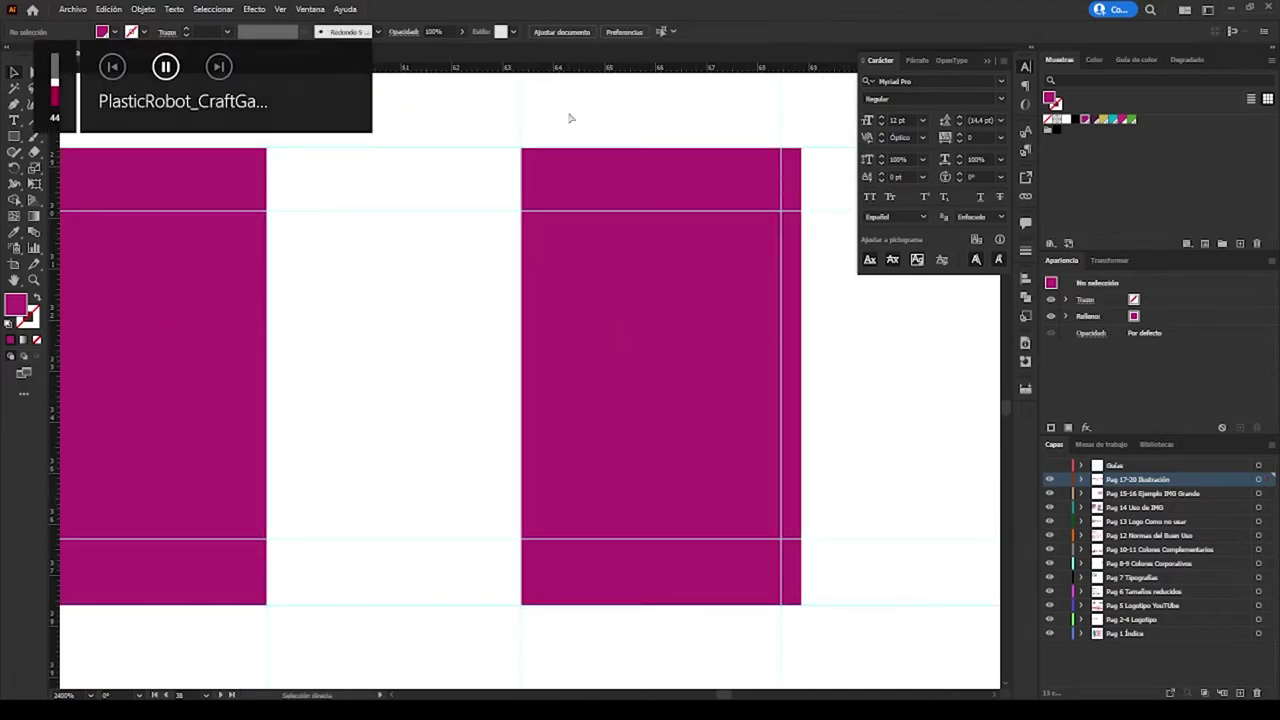
{"action": "scroll", "coordinate": [674, 240], "scroll_direction": "up", "scroll_amount": 3}
{"action": "scroll", "coordinate": [340, 286], "scroll_direction": "down", "scroll_amount": 2}
Narrow the magenta rectangle to the P's stem width
{"action": "left_click", "coordinate": [235, 217]}
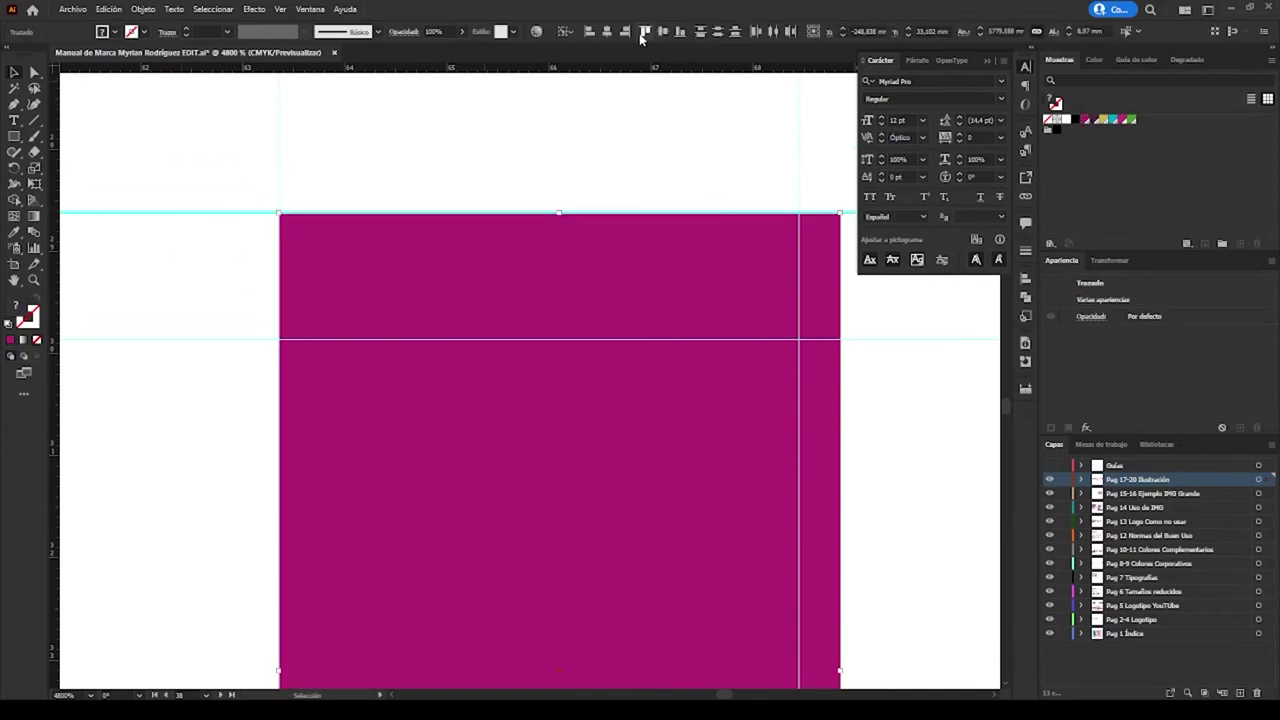
{"action": "scroll", "coordinate": [469, 417], "scroll_direction": "down", "scroll_amount": 5}
{"action": "scroll", "coordinate": [560, 330], "scroll_direction": "right", "scroll_amount": 3}
{"action": "left_click_drag", "start_coordinate": [665, 253], "coordinate": [719, 340]}
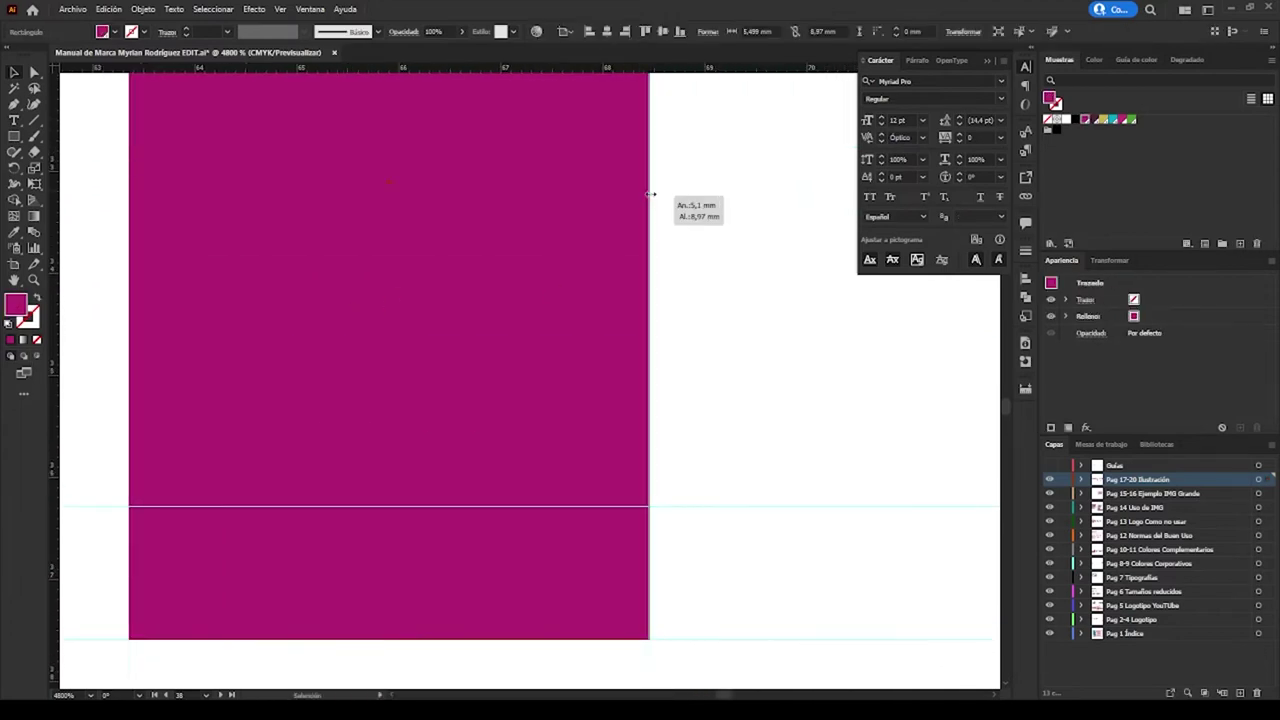
Place a copy of the stem rectangle over the E's stem
{"action": "scroll", "coordinate": [700, 300], "scroll_direction": "down", "scroll_amount": 2}
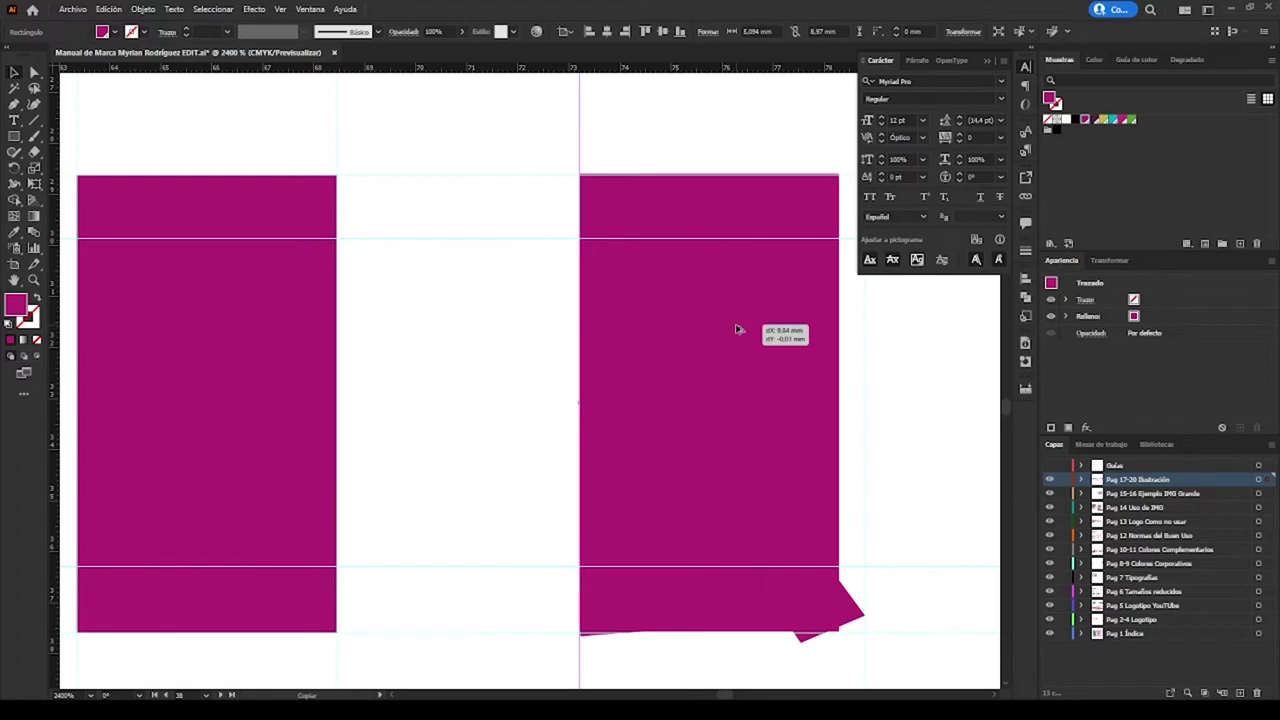
{"action": "left_click_drag", "start_coordinate": [719, 340], "coordinate": [737, 331]}
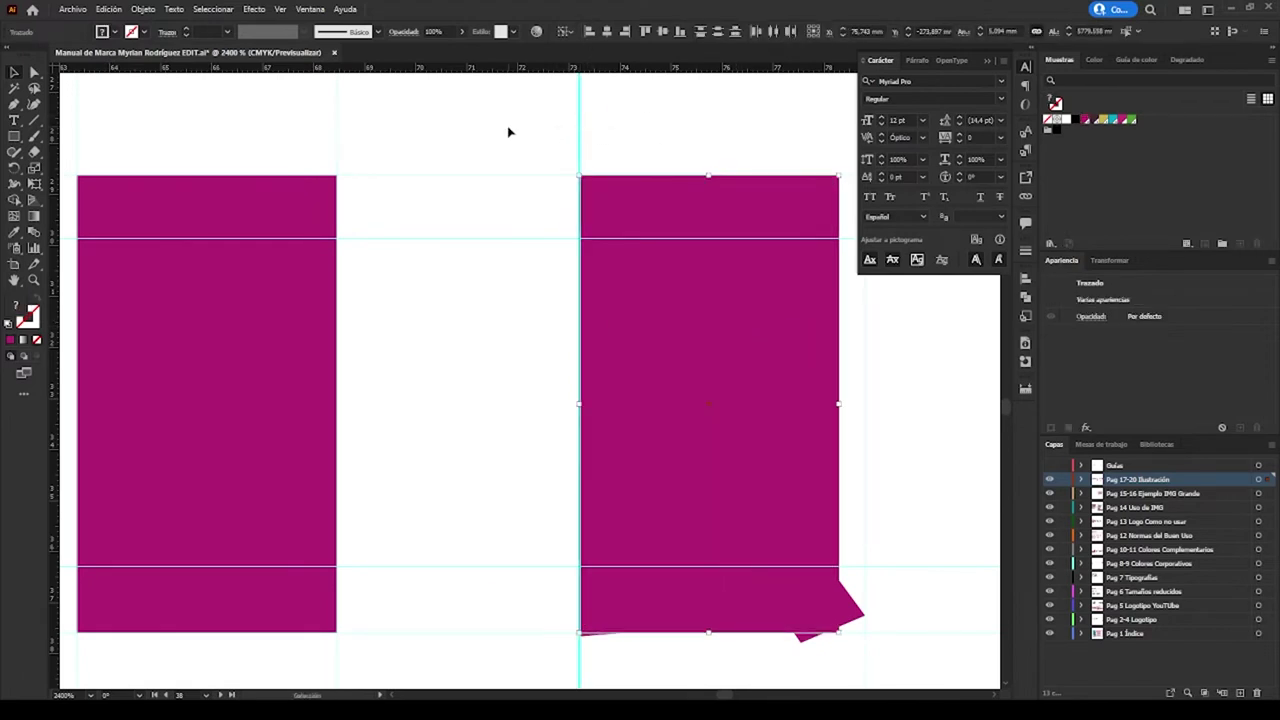
{"action": "scroll", "coordinate": [530, 165], "scroll_direction": "up", "scroll_amount": 1}
{"action": "scroll", "coordinate": [530, 165], "scroll_direction": "right", "scroll_amount": 3}
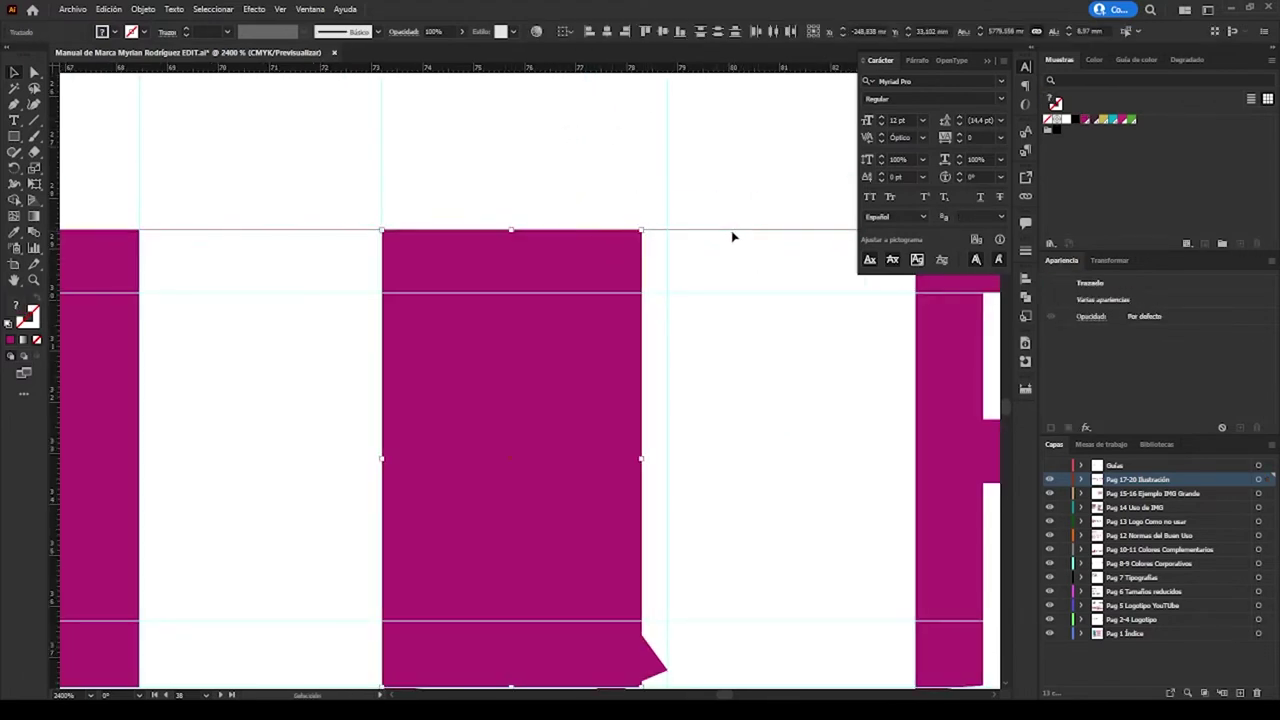
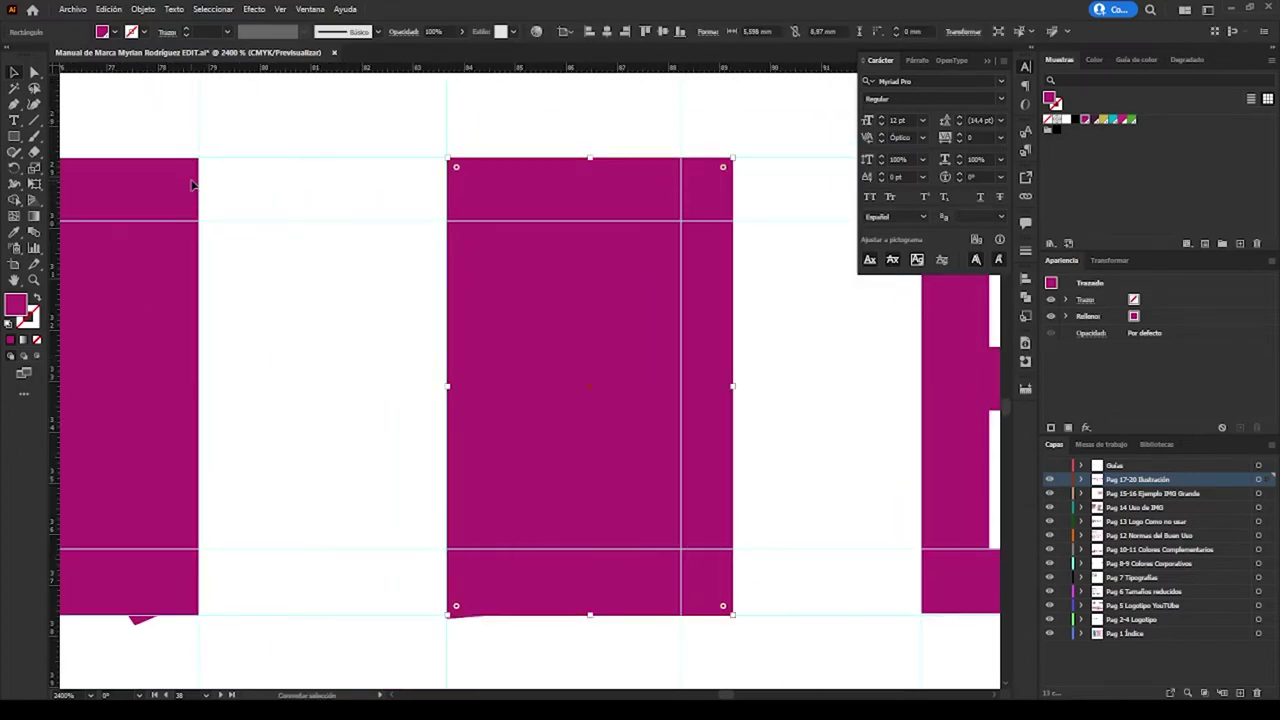
Snap the middle magenta rectangle's right side to the guide and move it onto the C
{"action": "left_click", "coordinate": [193, 184], "text": "shift"}
{"action": "left_click", "coordinate": [466, 172]}
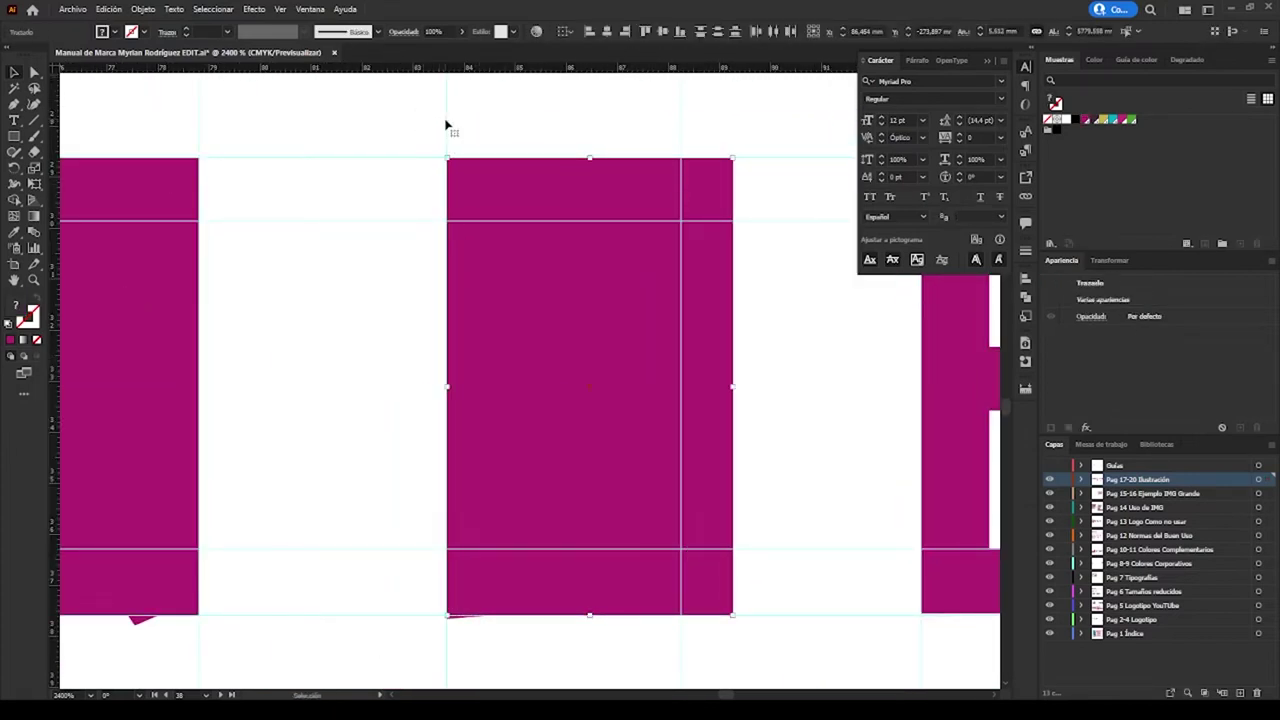
{"action": "left_click_drag", "start_coordinate": [733, 387], "coordinate": [681, 392]}
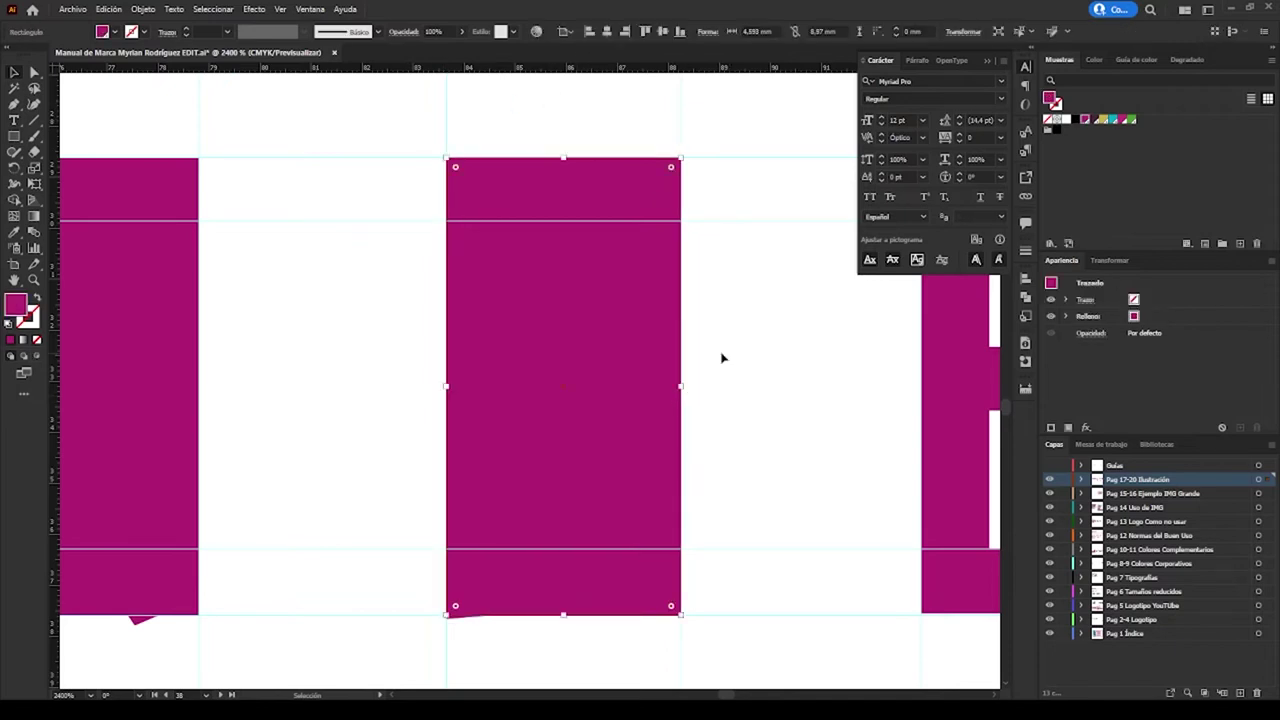
{"action": "left_click_drag", "start_coordinate": [129, 306], "coordinate": [628, 304]}
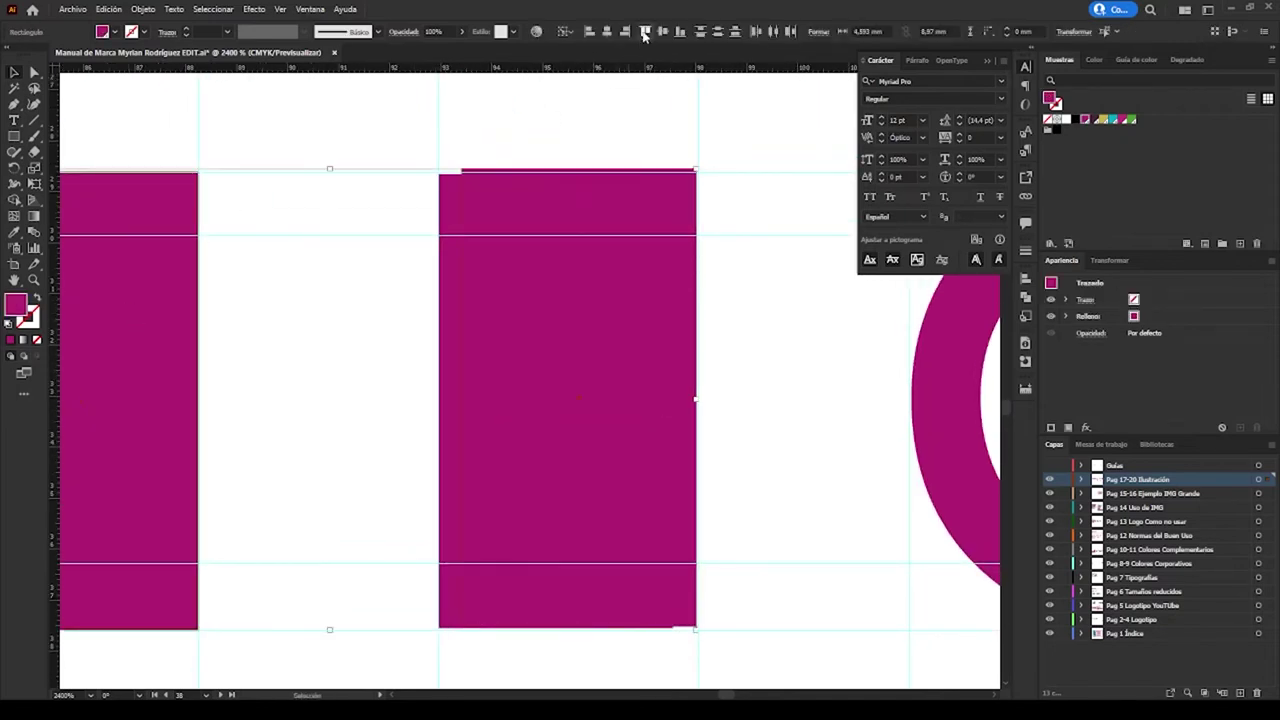
{"action": "left_click_drag", "start_coordinate": [668, 400], "coordinate": [698, 400]}
{"action": "left_click_drag", "start_coordinate": [781, 366], "coordinate": [298, 375]}
{"action": "left_click_drag", "start_coordinate": [452, 269], "coordinate": [644, 230]}
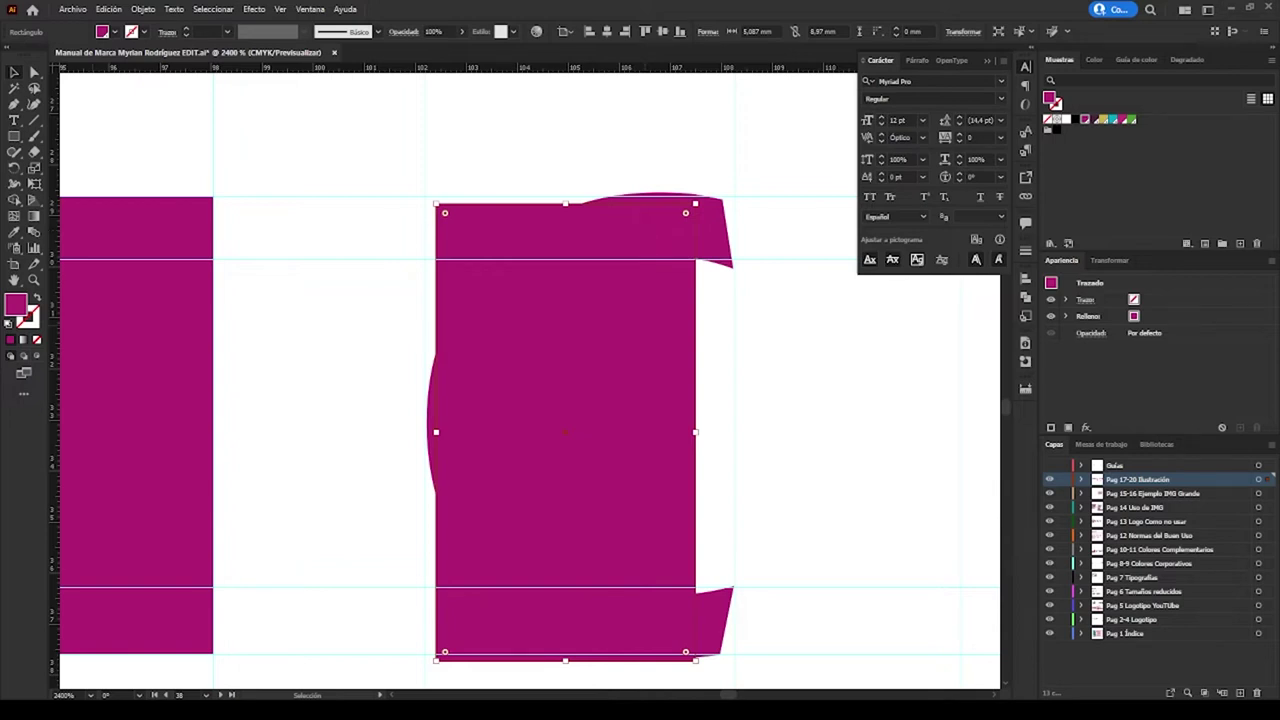
{"action": "left_click_drag", "start_coordinate": [519, 293], "coordinate": [512, 293]}
Stretch the magenta rectangle over the C to fill the C's notch
{"action": "left_click_drag", "start_coordinate": [460, 163], "coordinate": [177, 211]}
{"action": "left_click", "coordinate": [452, 223]}
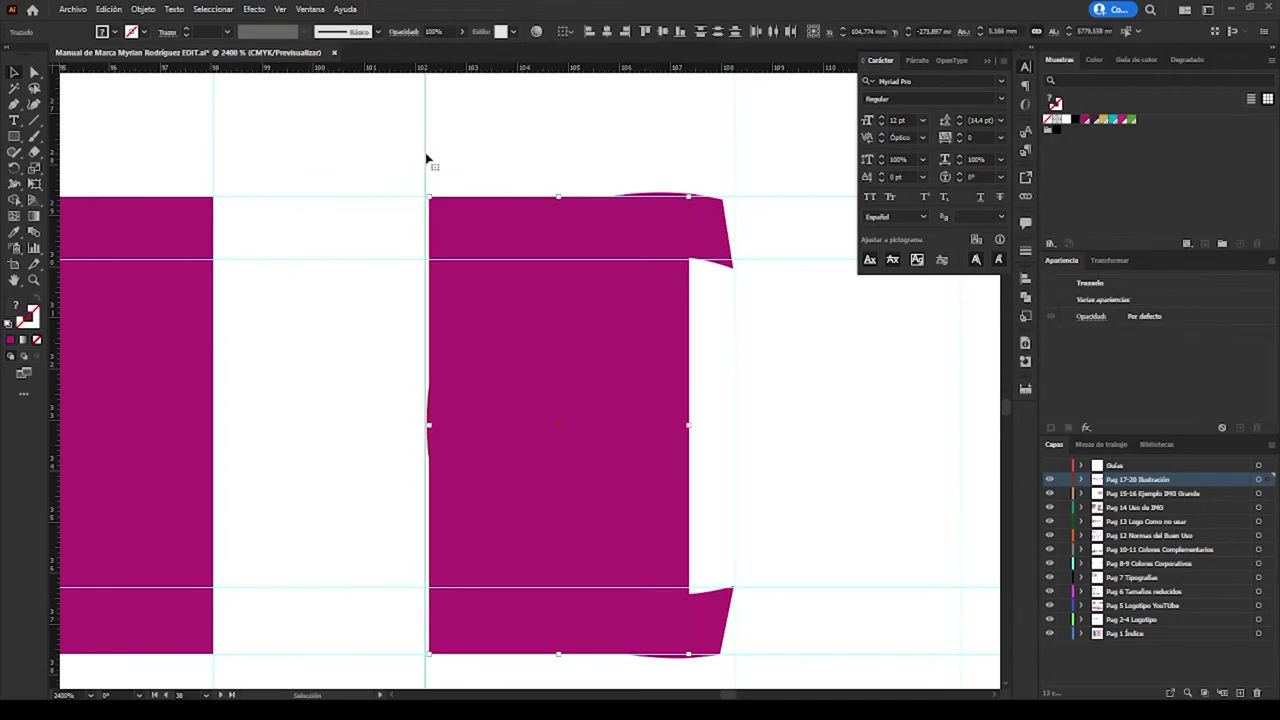
{"action": "left_click", "coordinate": [674, 408]}
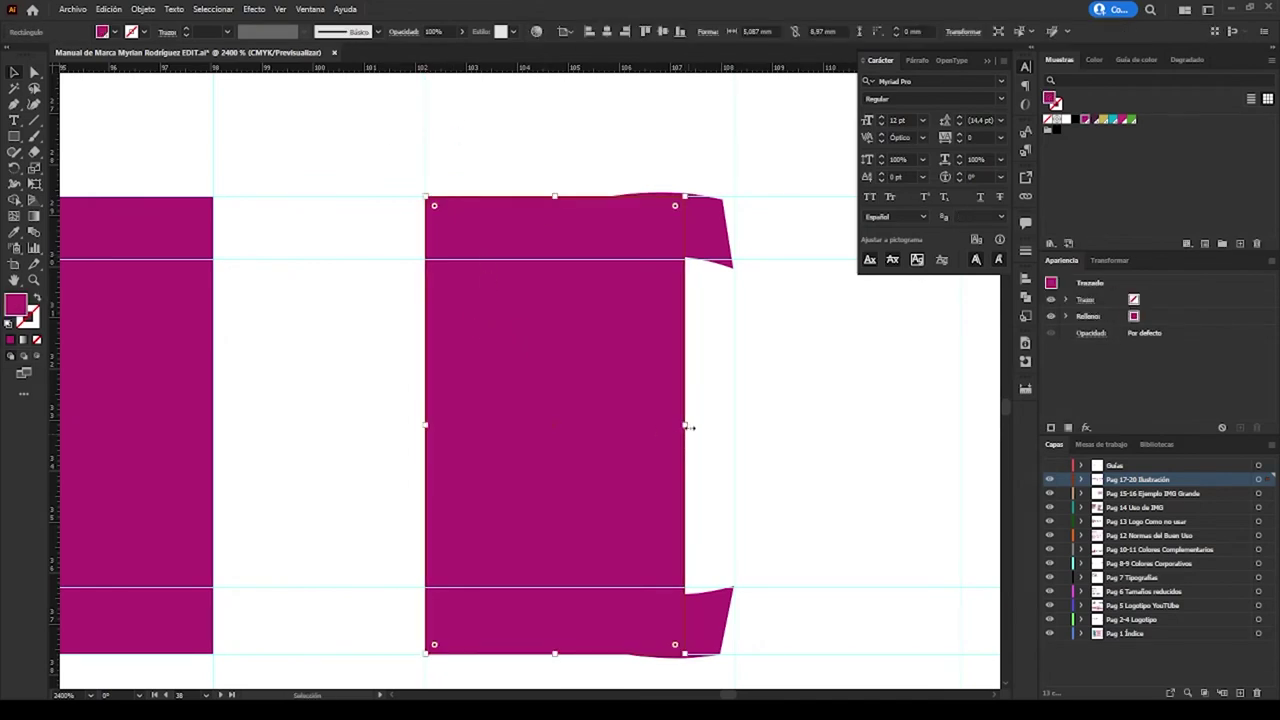
{"action": "left_click_drag", "start_coordinate": [686, 423], "coordinate": [734, 436]}
{"action": "scroll", "coordinate": [734, 309], "scroll_direction": "right", "scroll_amount": 5}
Copy the magenta rectangle onto the T and nudge it into place
{"action": "left_click_drag", "start_coordinate": [137, 346], "coordinate": [706, 352]}
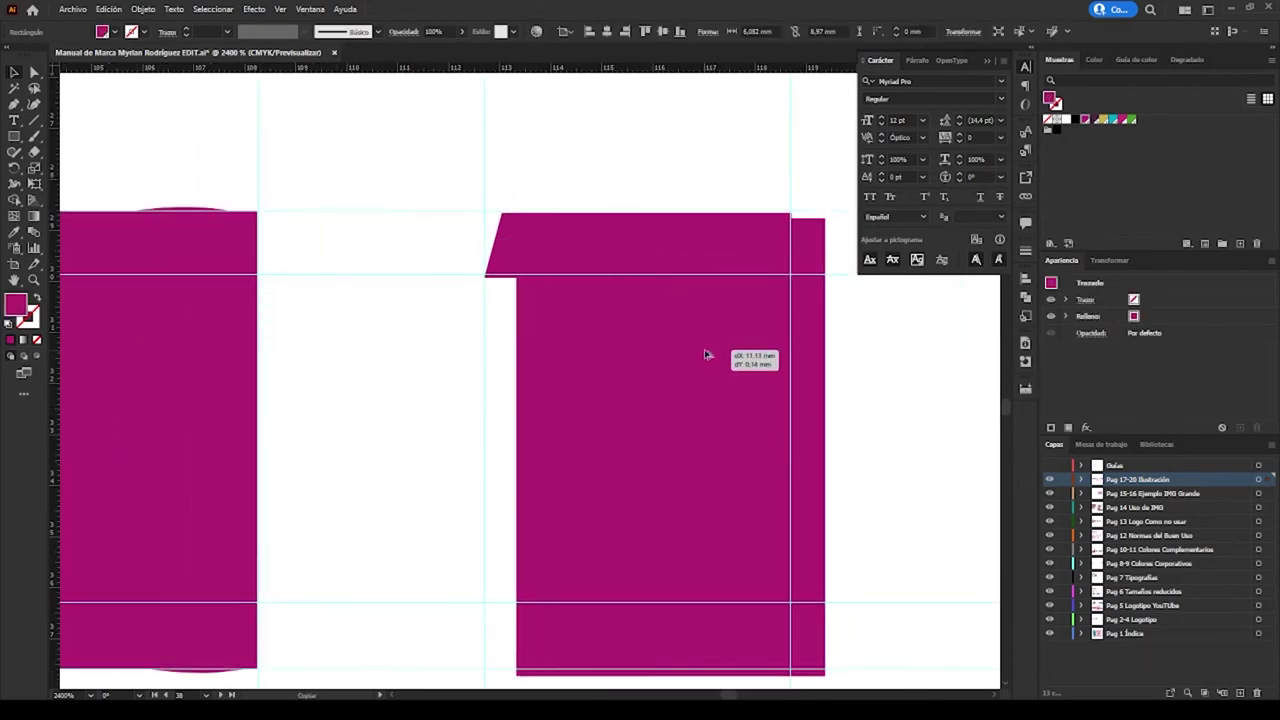
{"action": "key", "text": "Left"}
{"action": "key", "text": "Left"}
{"action": "key", "text": "ctrl+shift+a"}
{"action": "mouse_move", "coordinate": [702, 377]}
{"action": "left_mouse_down"}
{"action": "mouse_move", "coordinate": [150, 374]}
{"action": "mouse_move", "coordinate": [574, 374]}
{"action": "left_mouse_up"}
{"action": "left_click", "coordinate": [504, 377]}
{"action": "left_click", "coordinate": [720, 400]}
{"action": "scroll", "coordinate": [640, 374], "scroll_direction": "right", "scroll_amount": 5}
Place a magenta rectangle over the D and stretch its right side to the guide
{"action": "left_click_drag", "start_coordinate": [305, 138], "coordinate": [338, 172]}
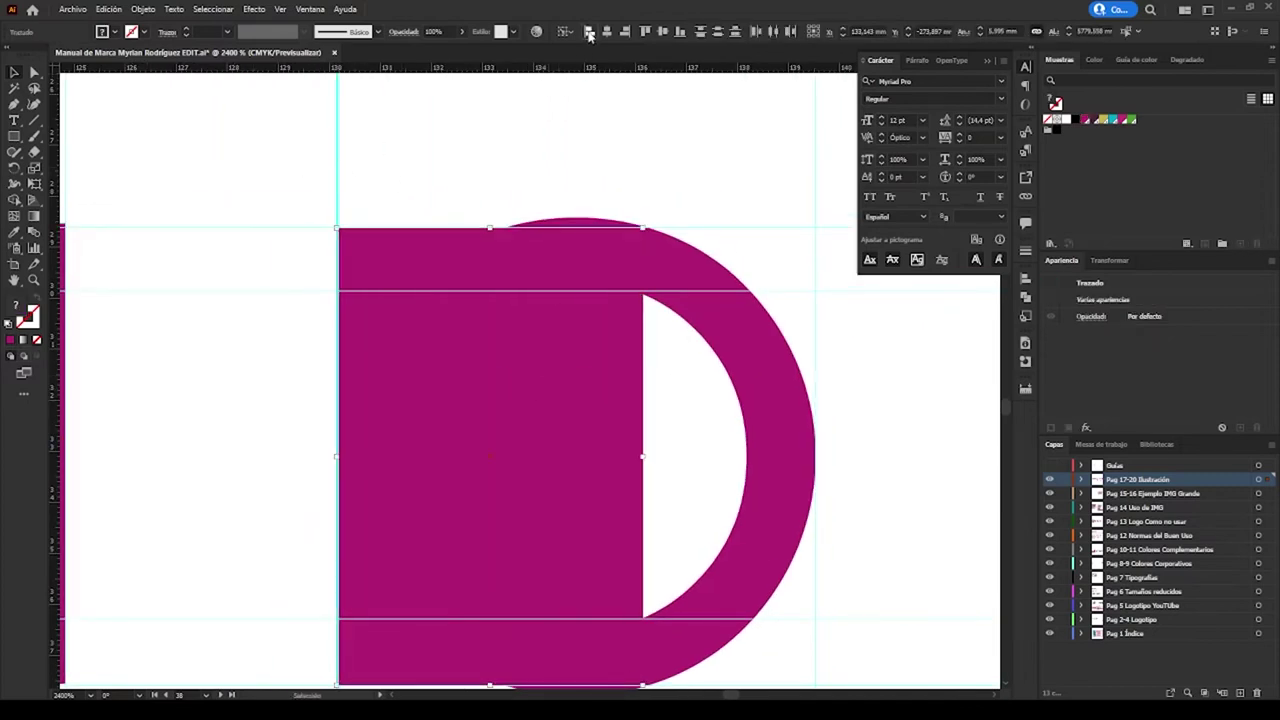
{"action": "left_click", "coordinate": [454, 305]}
{"action": "left_click", "coordinate": [284, 230]}
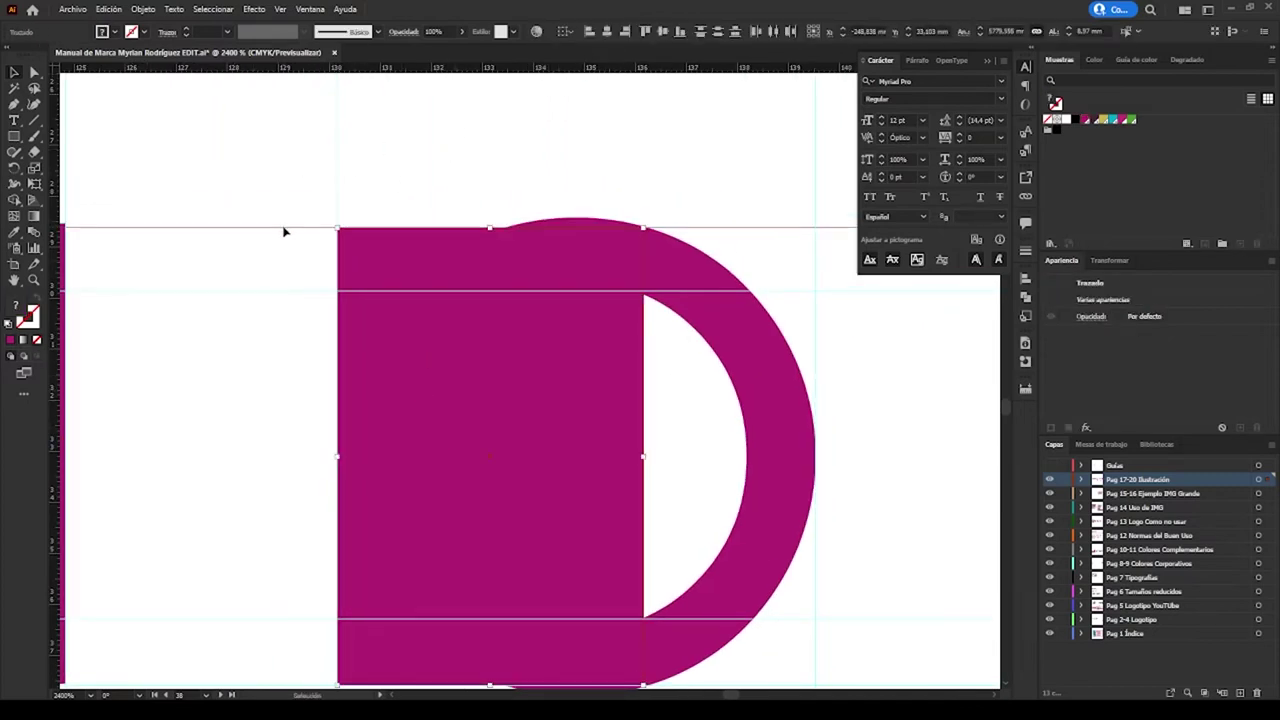
{"action": "left_click", "coordinate": [625, 366]}
{"action": "left_click_drag", "start_coordinate": [625, 366], "coordinate": [375, 272]}
{"action": "left_click_drag", "start_coordinate": [389, 360], "coordinate": [562, 380]}
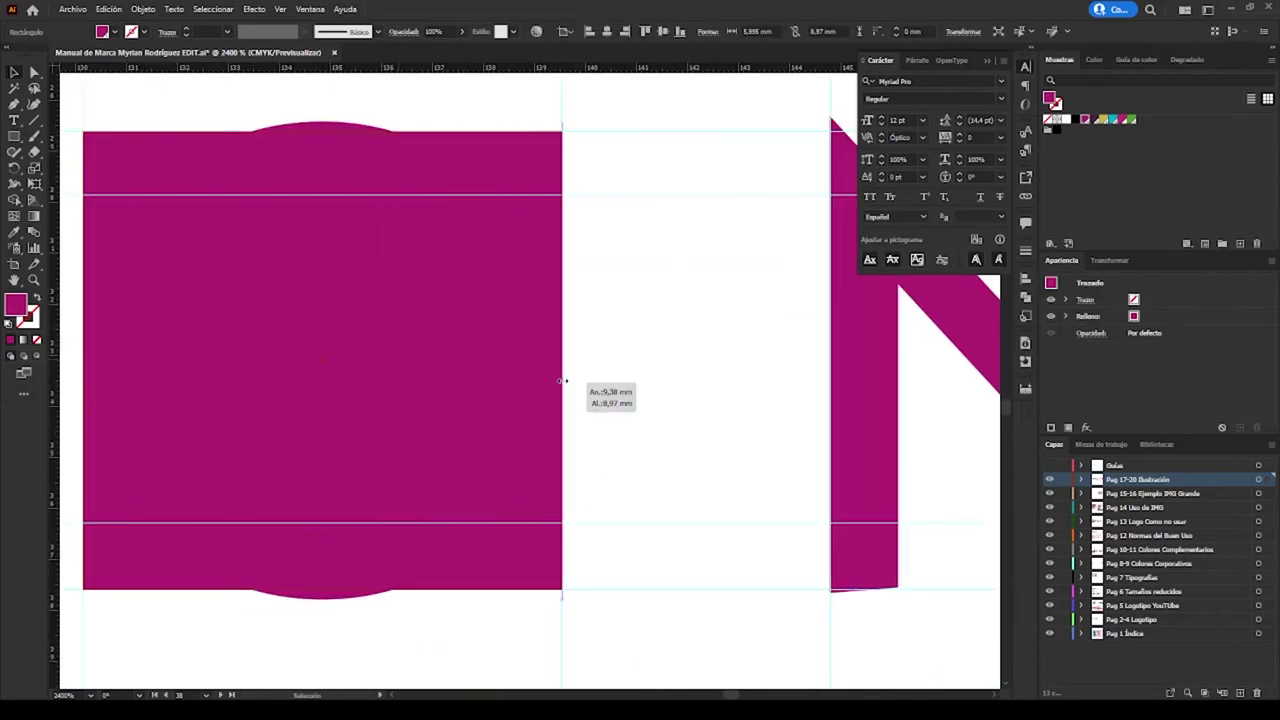
{"action": "scroll", "coordinate": [191, 343], "scroll_direction": "right", "scroll_amount": 5}
{"action": "left_click", "coordinate": [888, 354]}
{"action": "scroll", "coordinate": [888, 354], "scroll_direction": "right", "scroll_amount": 3}
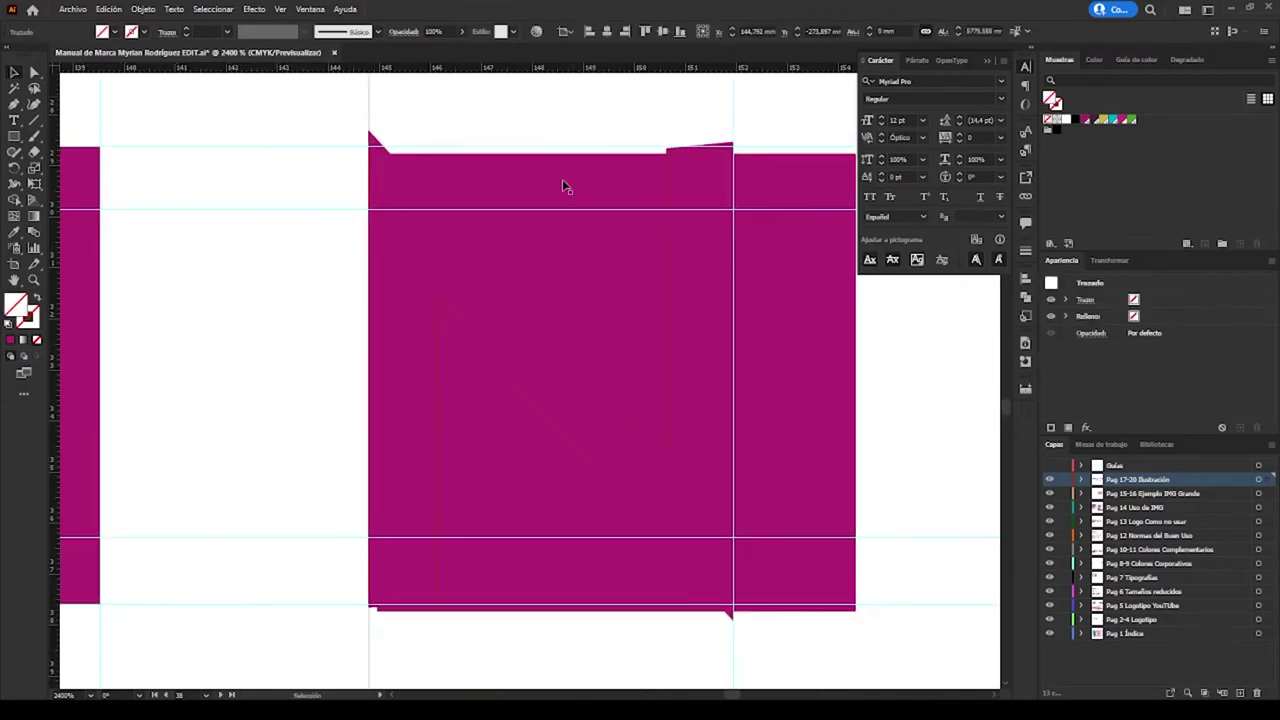
Fit the magenta rectangle over the N with its right side on the guide
{"action": "left_click_drag", "start_coordinate": [562, 187], "coordinate": [715, 190]}
{"action": "left_click", "coordinate": [404, 245]}
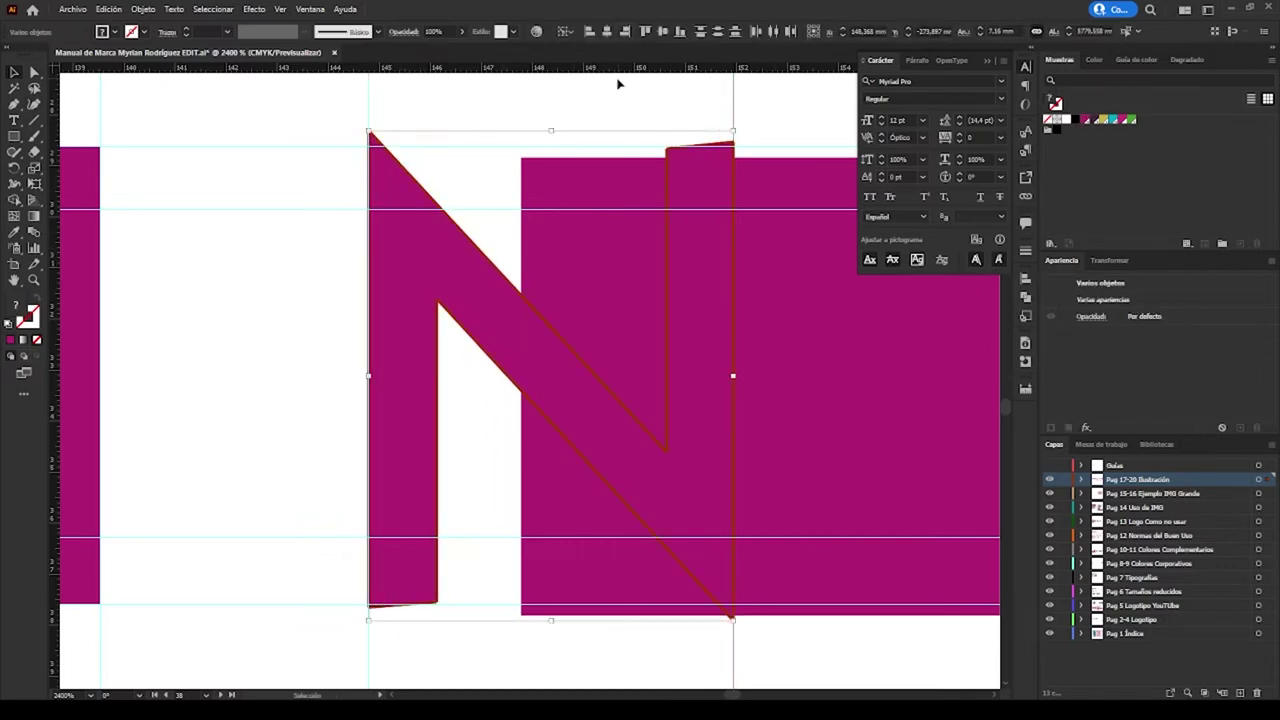
{"action": "left_click_drag", "start_coordinate": [850, 364], "coordinate": [697, 352]}
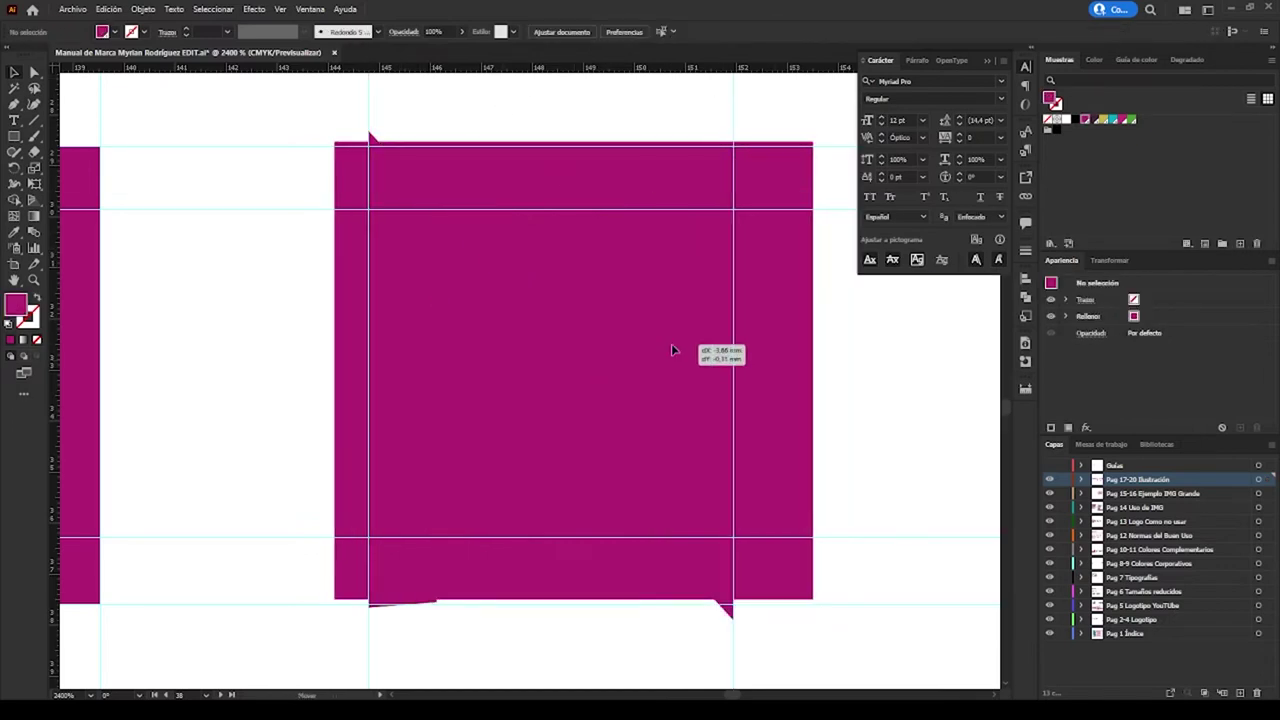
{"action": "left_click", "coordinate": [371, 138]}
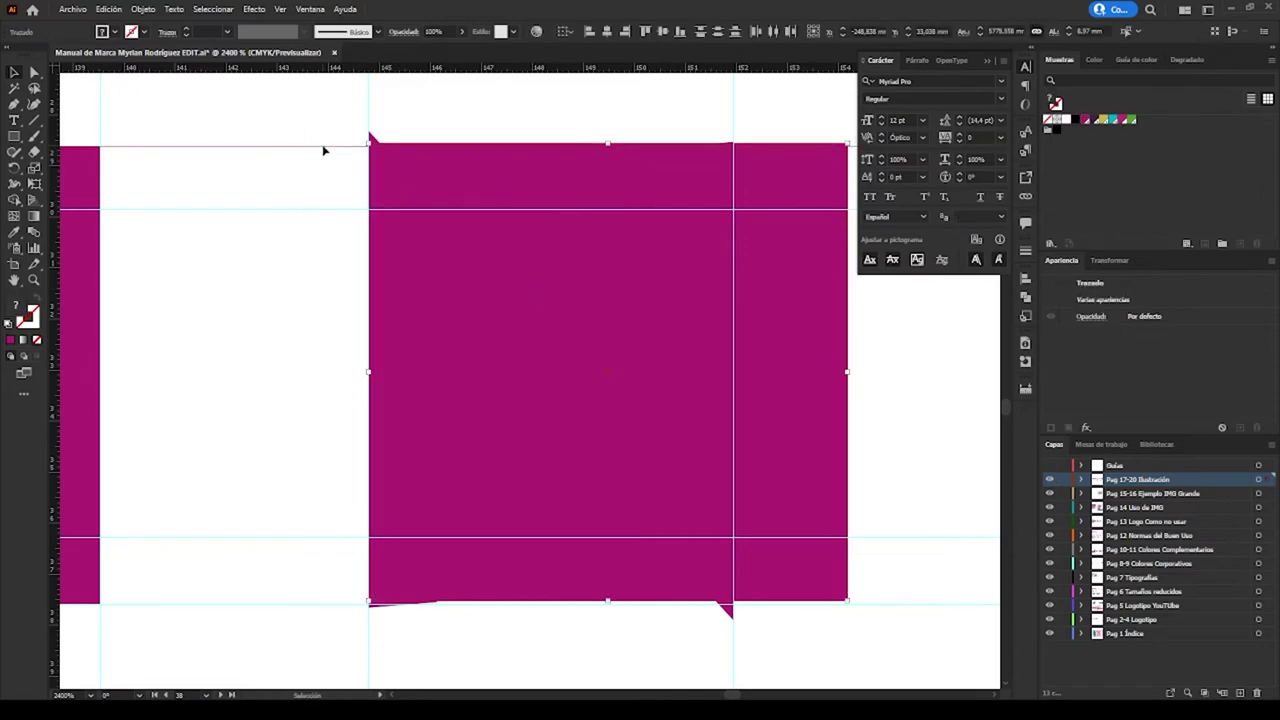
{"action": "left_click", "coordinate": [848, 365]}
{"action": "left_click_drag", "start_coordinate": [848, 370], "coordinate": [733, 392]}
{"action": "left_click", "coordinate": [570, 122]}
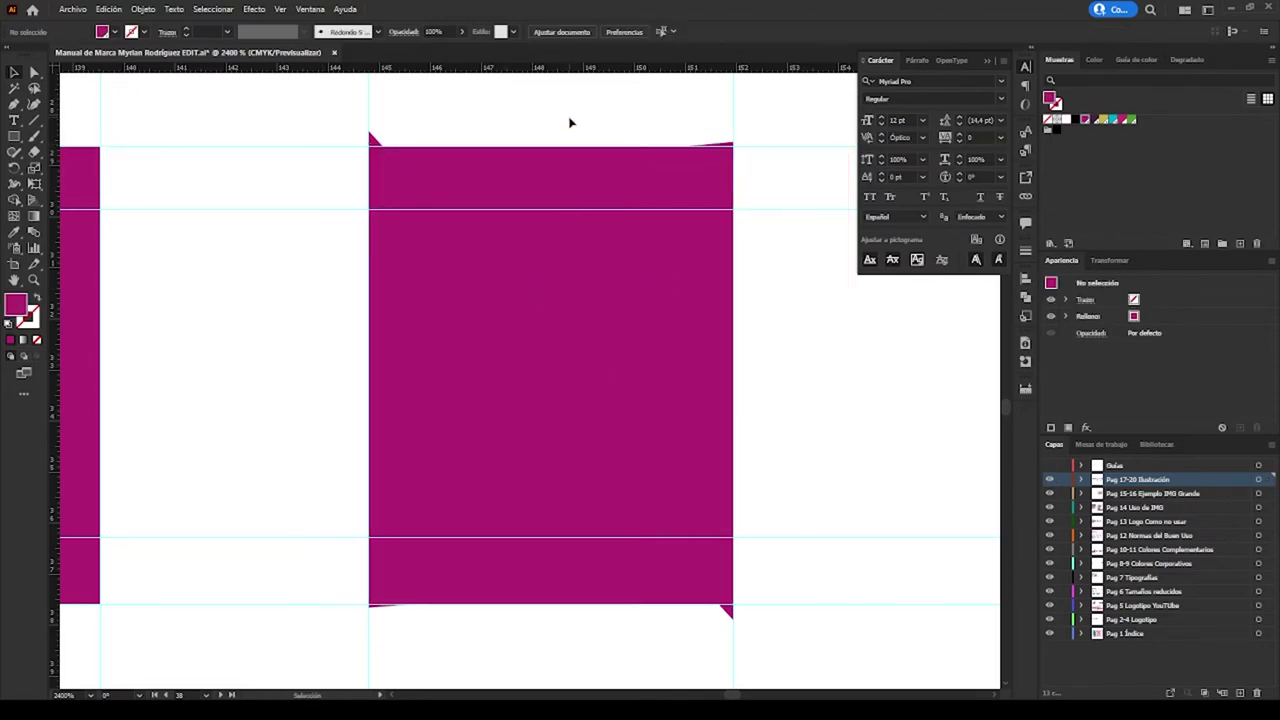
{"action": "scroll", "coordinate": [440, 294], "scroll_direction": "left", "scroll_amount": 5}
{"action": "scroll", "coordinate": [600, 323], "scroll_direction": "left", "scroll_amount": 5}
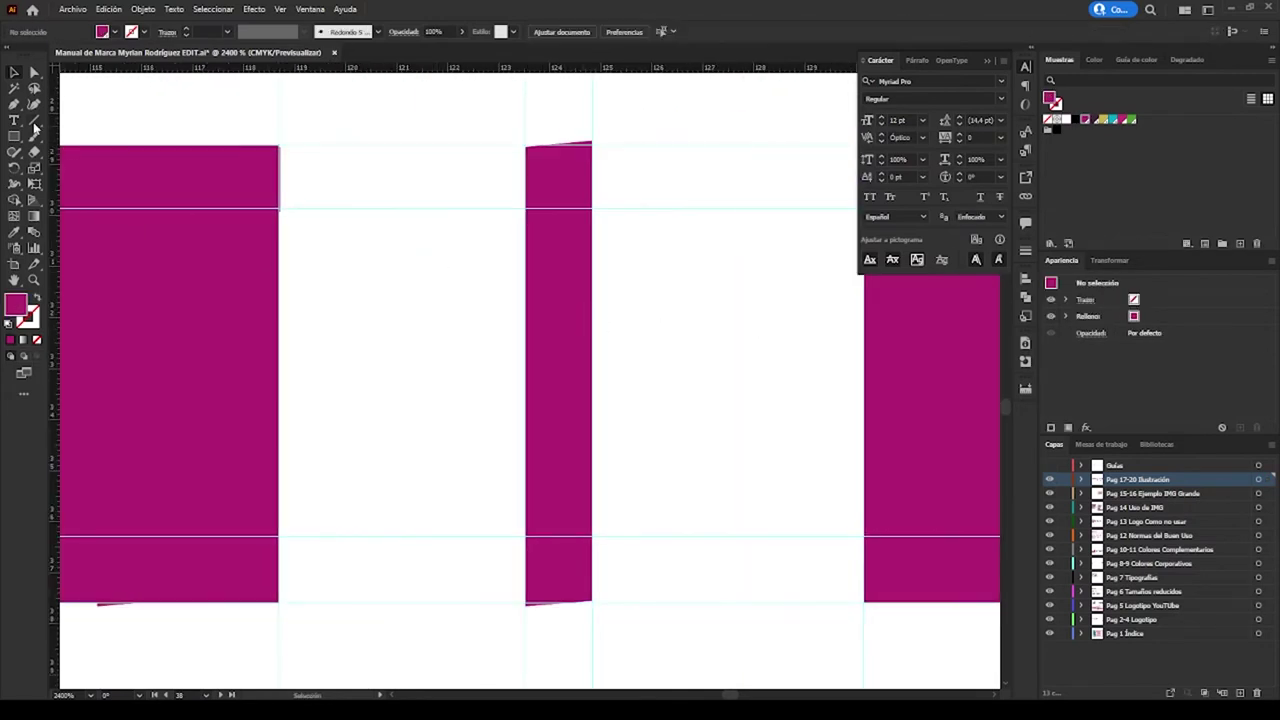
Draw a small yellow square and place it left of the thin magenta bar
{"action": "left_click_drag", "start_coordinate": [583, 423], "coordinate": [594, 433]}
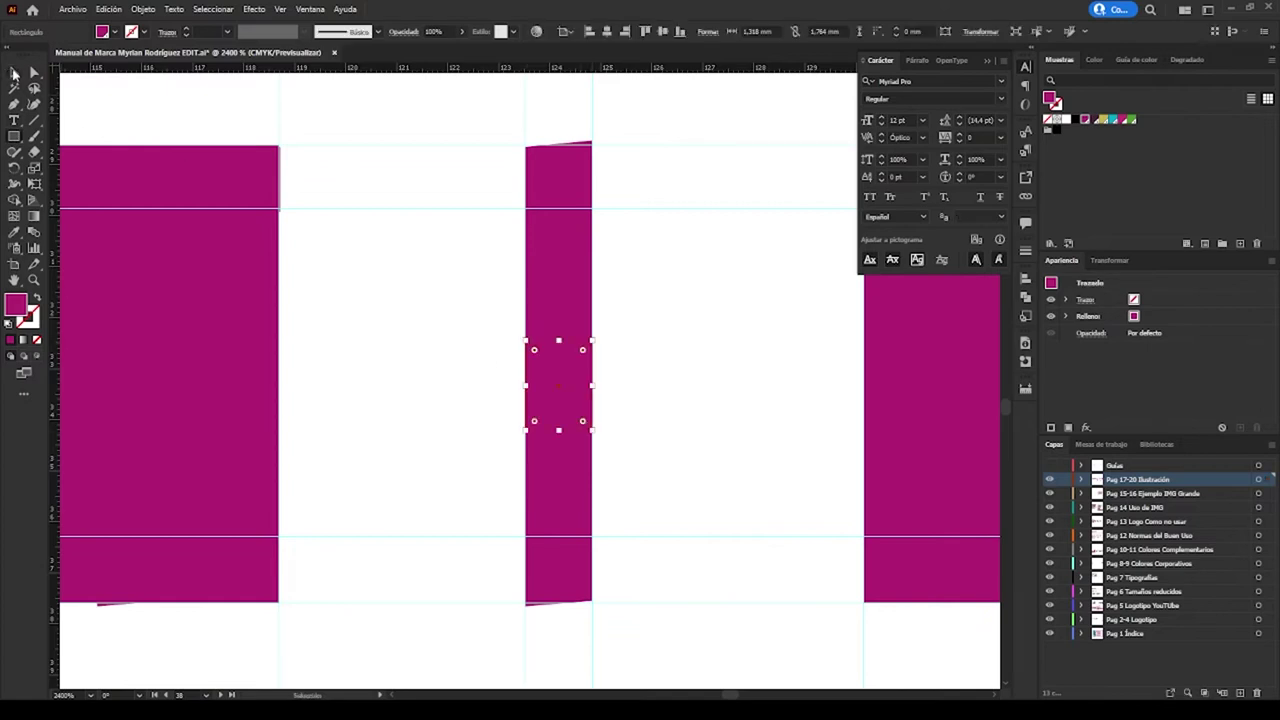
{"action": "left_click", "coordinate": [1103, 120]}
{"action": "mouse_move", "coordinate": [560, 376]}
{"action": "left_mouse_down"}
{"action": "mouse_move", "coordinate": [470, 391]}
{"action": "mouse_move", "coordinate": [650, 397]}
{"action": "left_mouse_up"}
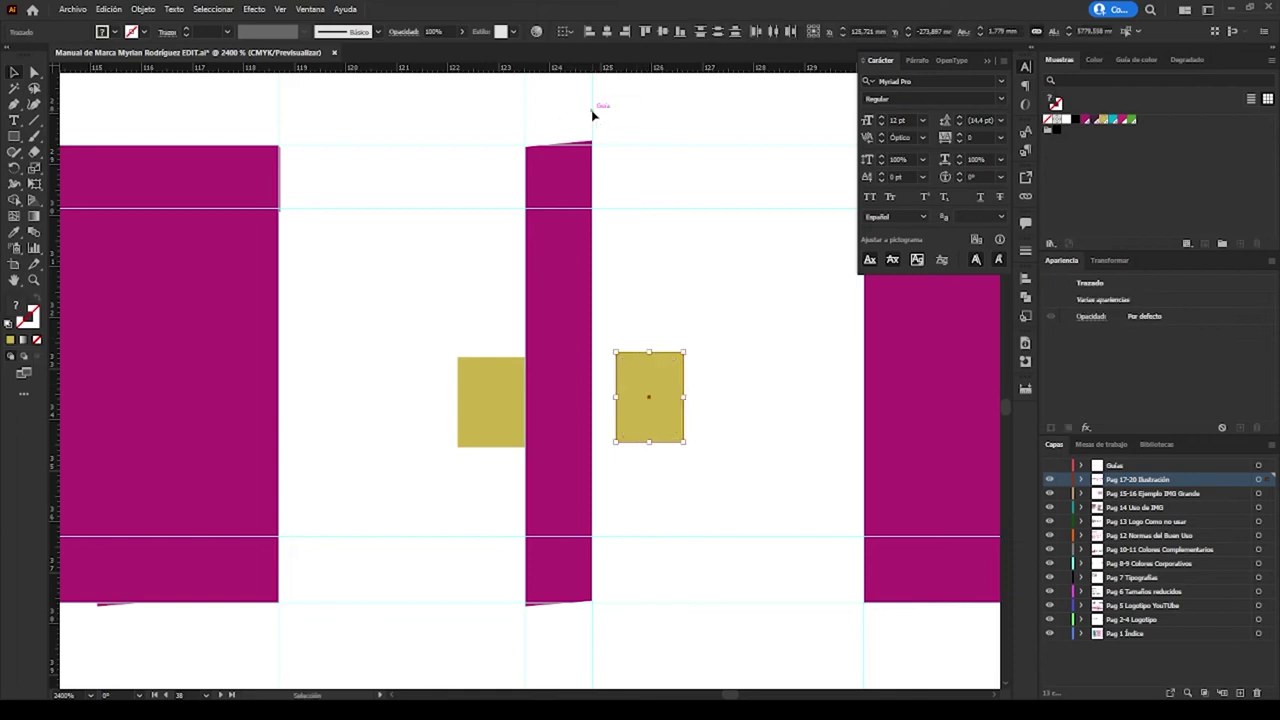
{"action": "scroll", "coordinate": [685, 400], "scroll_direction": "down", "scroll_amount": 2}
Add yellow square copies below, above and to the right of the bar
{"action": "left_click_drag", "start_coordinate": [529, 500], "coordinate": [619, 567]}
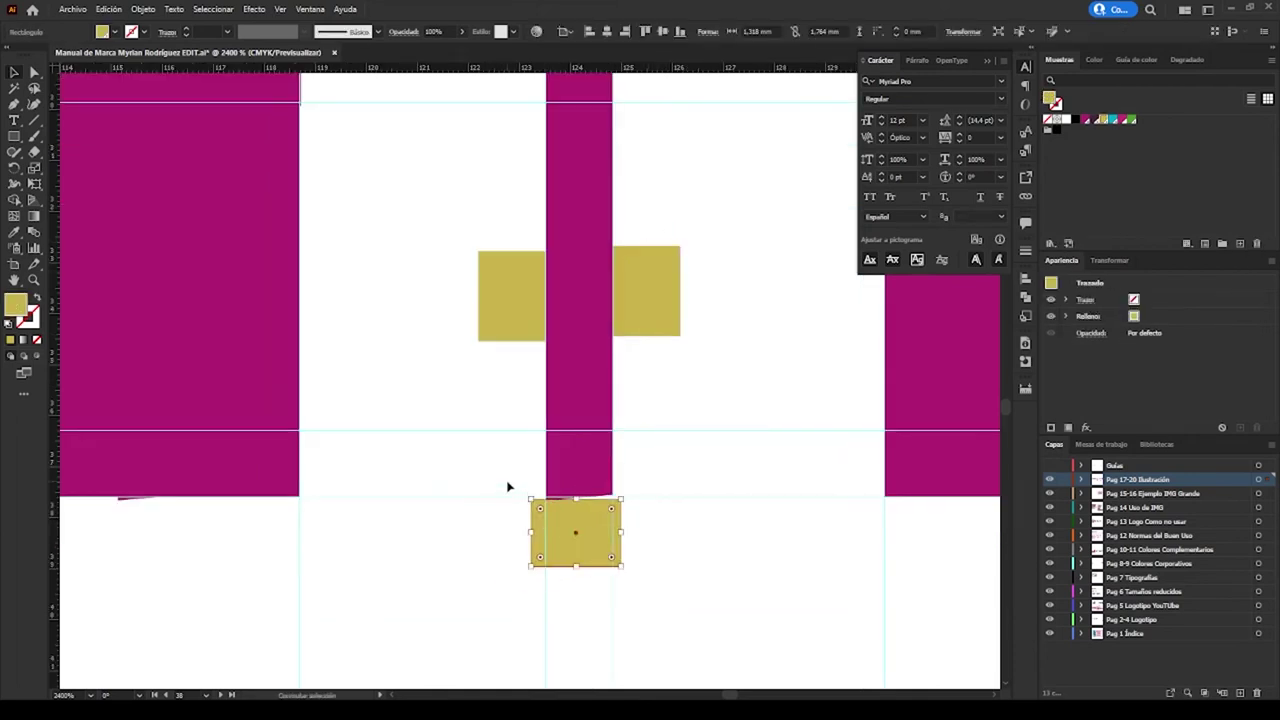
{"action": "key", "text": "v"}
{"action": "left_click", "coordinate": [530, 497], "text": "shift"}
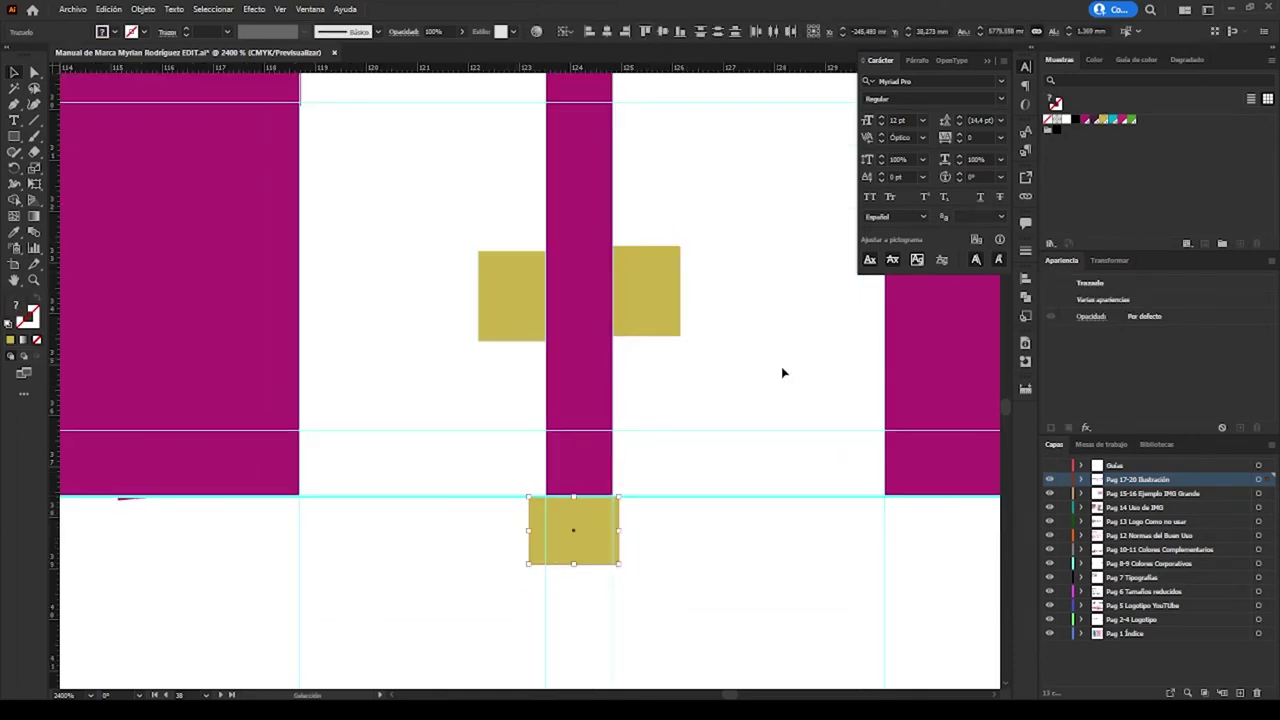
{"action": "scroll", "coordinate": [783, 373], "scroll_direction": "up", "scroll_amount": 2}
{"action": "left_click_drag", "start_coordinate": [594, 634], "coordinate": [586, 494]}
{"action": "scroll", "coordinate": [586, 494], "scroll_direction": "up", "scroll_amount": 4}
{"action": "left_click_drag", "start_coordinate": [586, 357], "coordinate": [574, 346]}
{"action": "left_click_drag", "start_coordinate": [699, 330], "coordinate": [750, 437]}
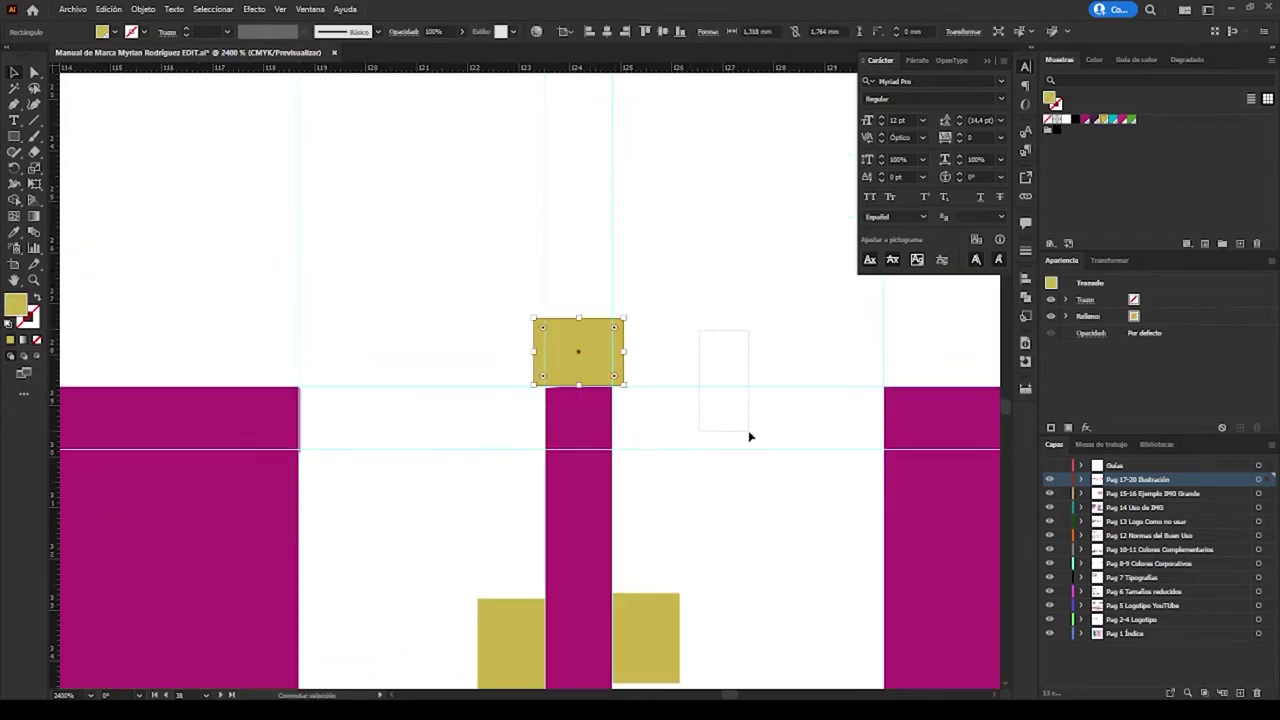
{"action": "left_click", "coordinate": [705, 215]}
{"action": "scroll", "coordinate": [476, 318], "scroll_direction": "down", "scroll_amount": 2}
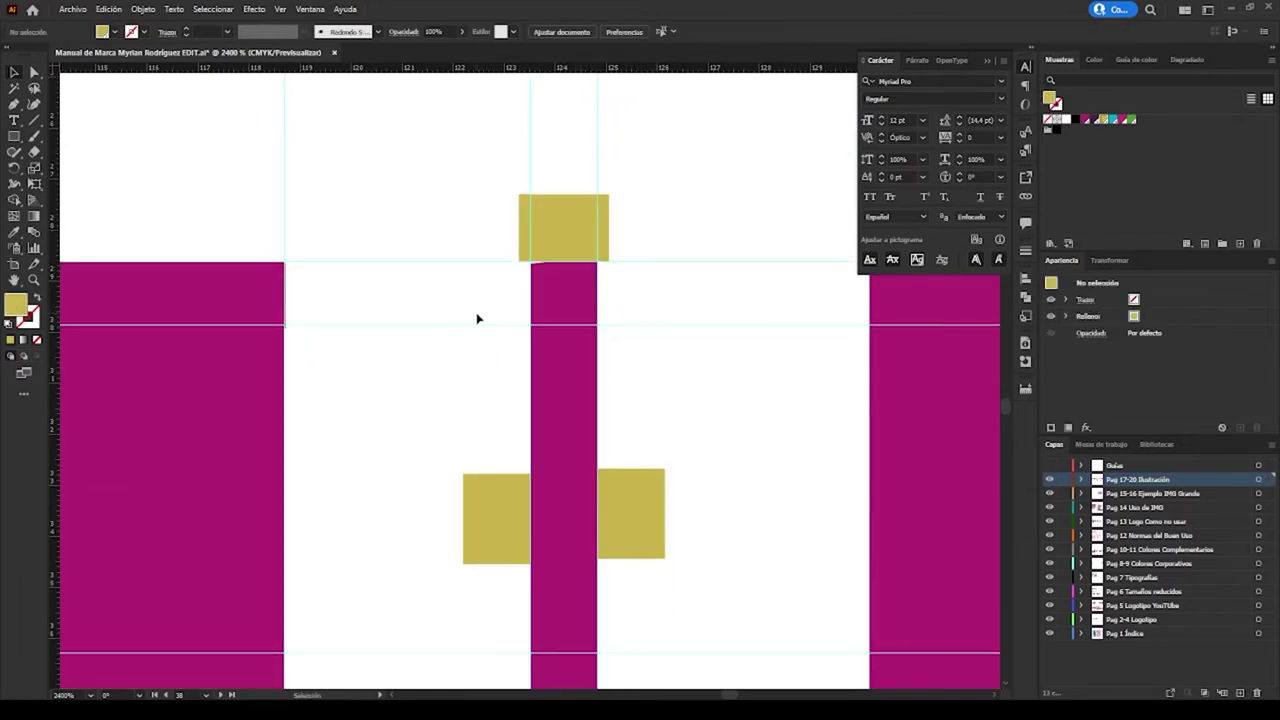
{"action": "left_click_drag", "start_coordinate": [369, 429], "coordinate": [325, 358]}
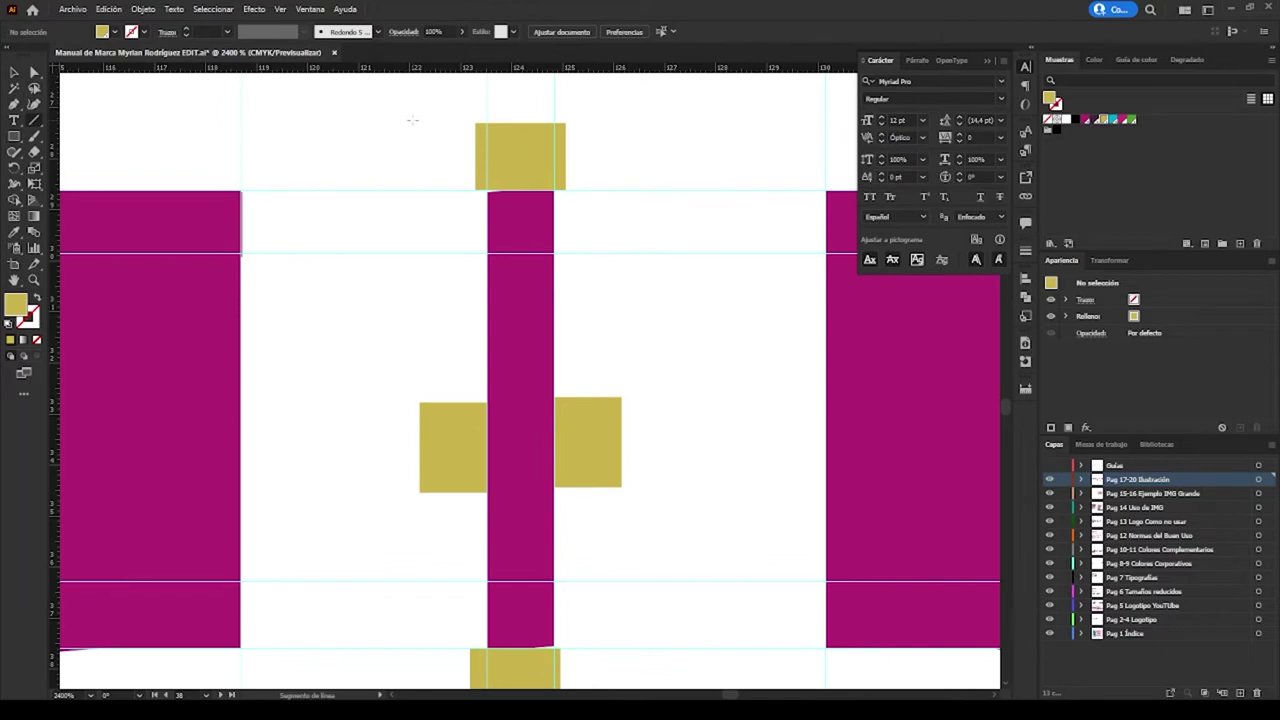
Undo a stray line and draw an outline rectangle around the bar and squares
{"action": "key", "text": "v"}
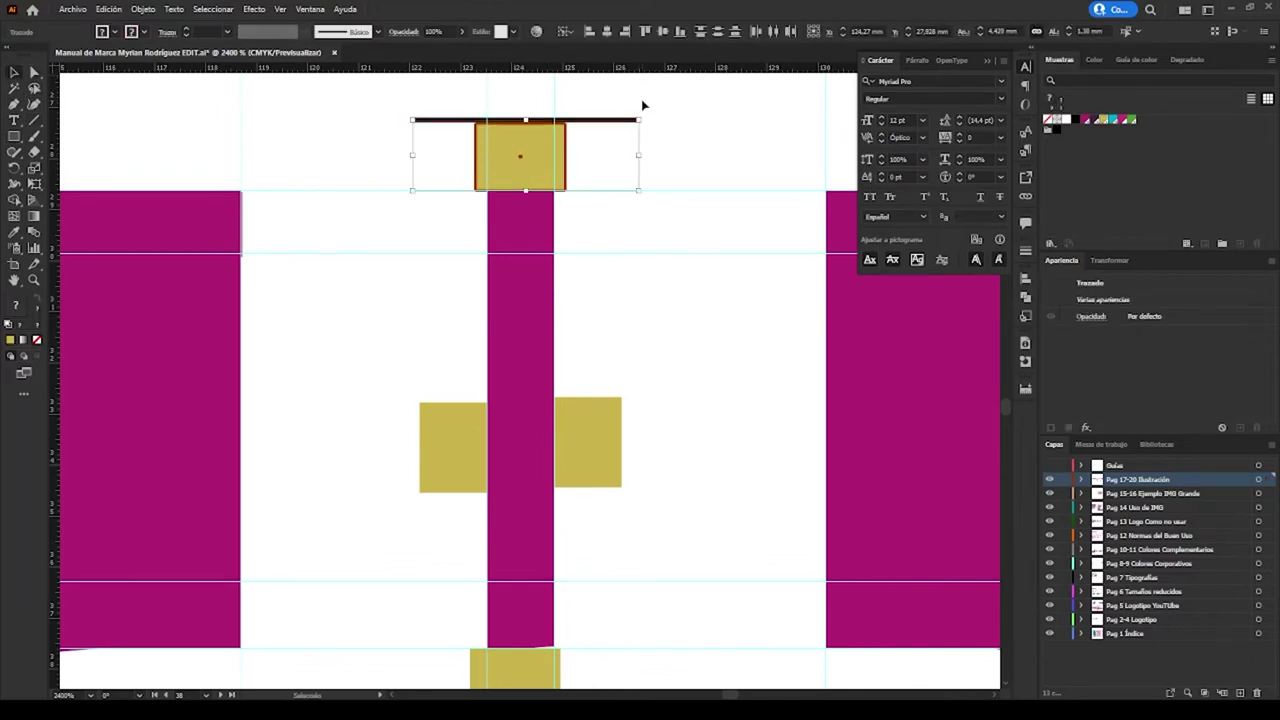
{"action": "key", "text": "ctrl+z"}
{"action": "key", "text": "ctrl+z"}
{"action": "key", "text": "m"}
{"action": "left_click_drag", "start_coordinate": [391, 124], "coordinate": [603, 346]}
{"action": "key", "text": "v"}
{"action": "left_click", "coordinate": [498, 125]}
Extend the outline rectangle so it encloses all the yellow squares
{"action": "scroll", "coordinate": [543, 309], "scroll_direction": "down", "scroll_amount": 3}
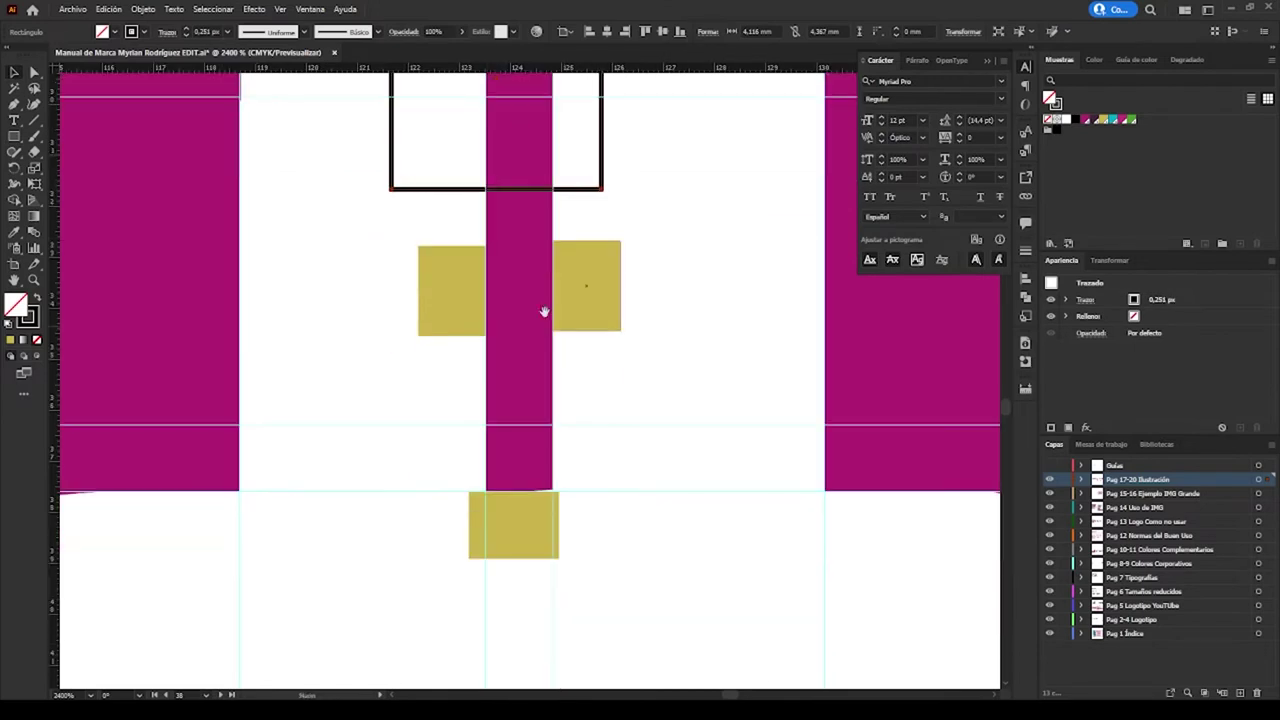
{"action": "left_click_drag", "start_coordinate": [497, 188], "coordinate": [497, 558]}
{"action": "scroll", "coordinate": [300, 368], "scroll_direction": "up", "scroll_amount": 2}
{"action": "scroll", "coordinate": [300, 368], "scroll_direction": "left", "scroll_amount": 2}
{"action": "left_click_drag", "start_coordinate": [274, 367], "coordinate": [300, 368]}
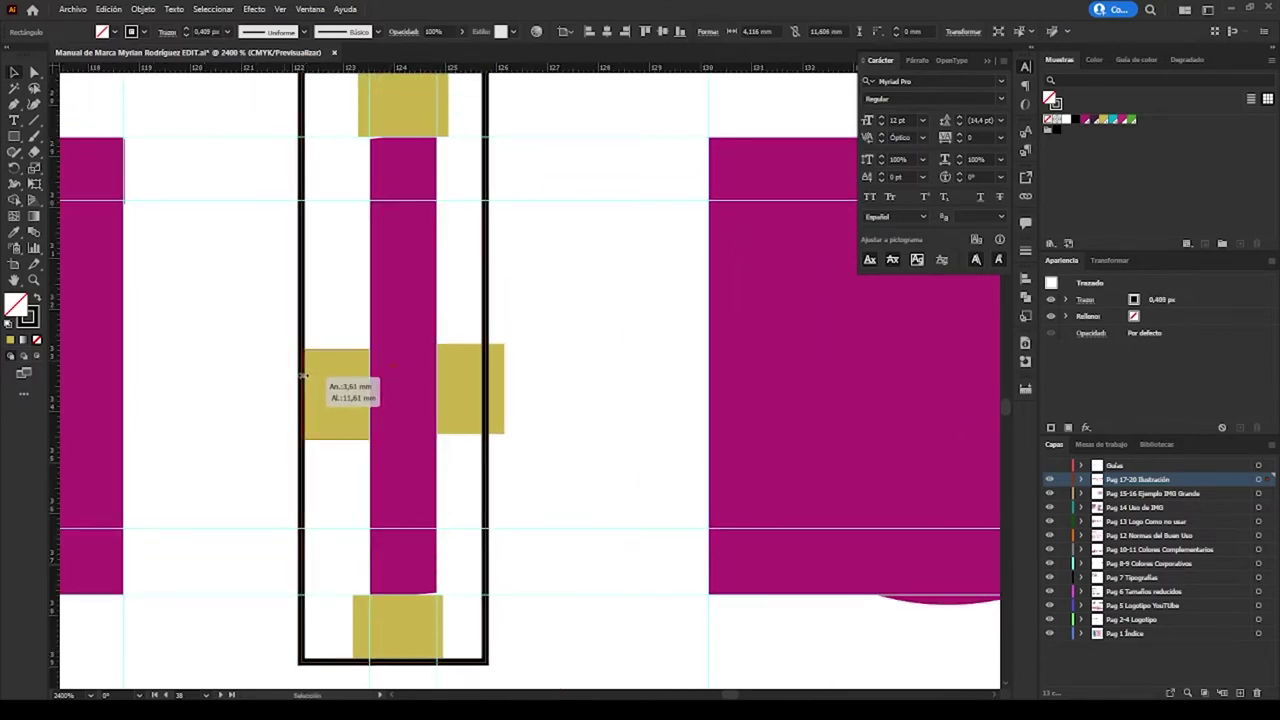
{"action": "left_click_drag", "start_coordinate": [487, 367], "coordinate": [506, 370]}
{"action": "scroll", "coordinate": [507, 370], "scroll_direction": "up", "scroll_amount": 4}
{"action": "scroll", "coordinate": [507, 370], "scroll_direction": "left", "scroll_amount": 1}
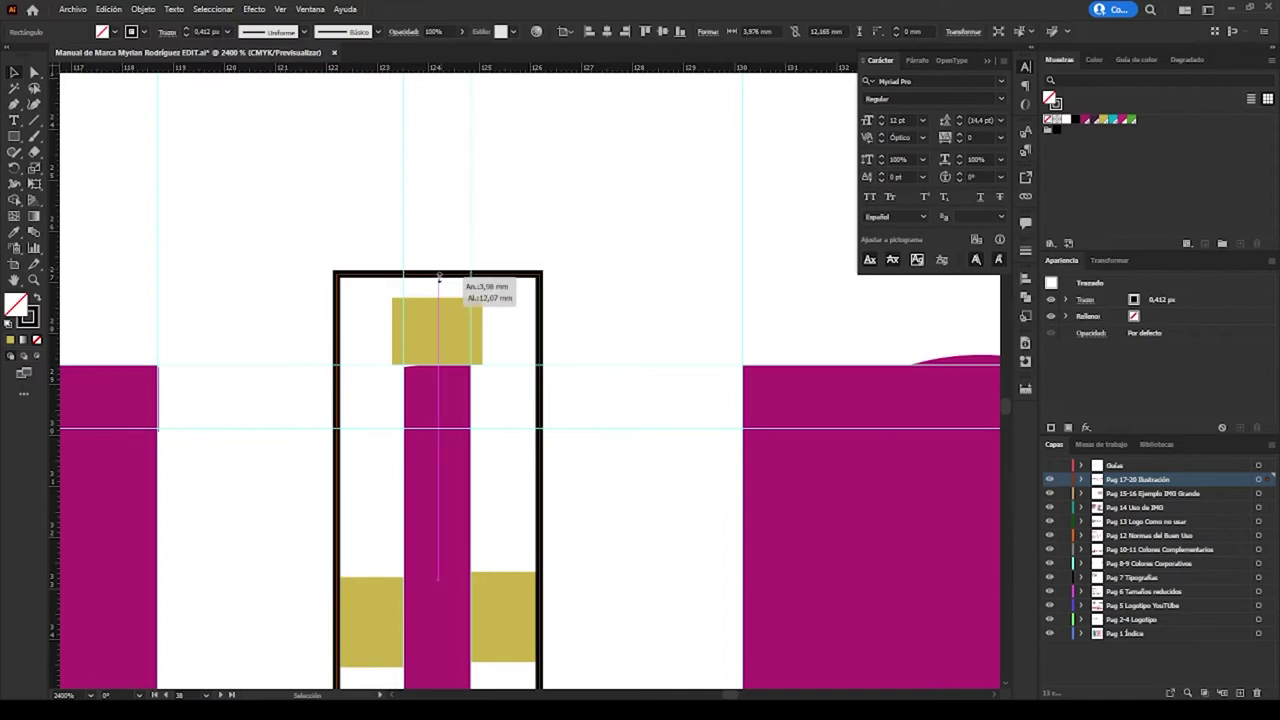
{"action": "scroll", "coordinate": [557, 417], "scroll_direction": "down", "scroll_amount": 4}
{"action": "scroll", "coordinate": [557, 417], "scroll_direction": "left", "scroll_amount": 1}
{"action": "left_click", "coordinate": [469, 628]}
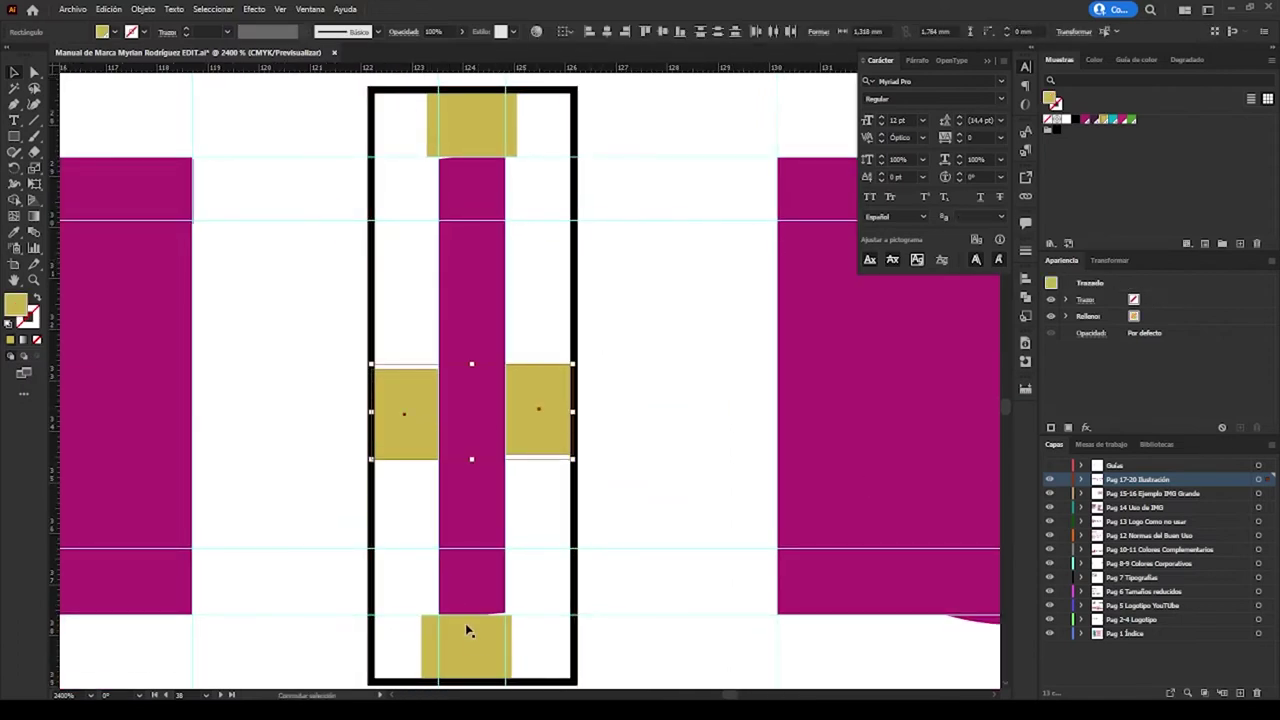
{"action": "left_click", "coordinate": [613, 188]}
Give the outline a thick magenta stroke and widen the frame on both sides
{"action": "left_click", "coordinate": [373, 297]}
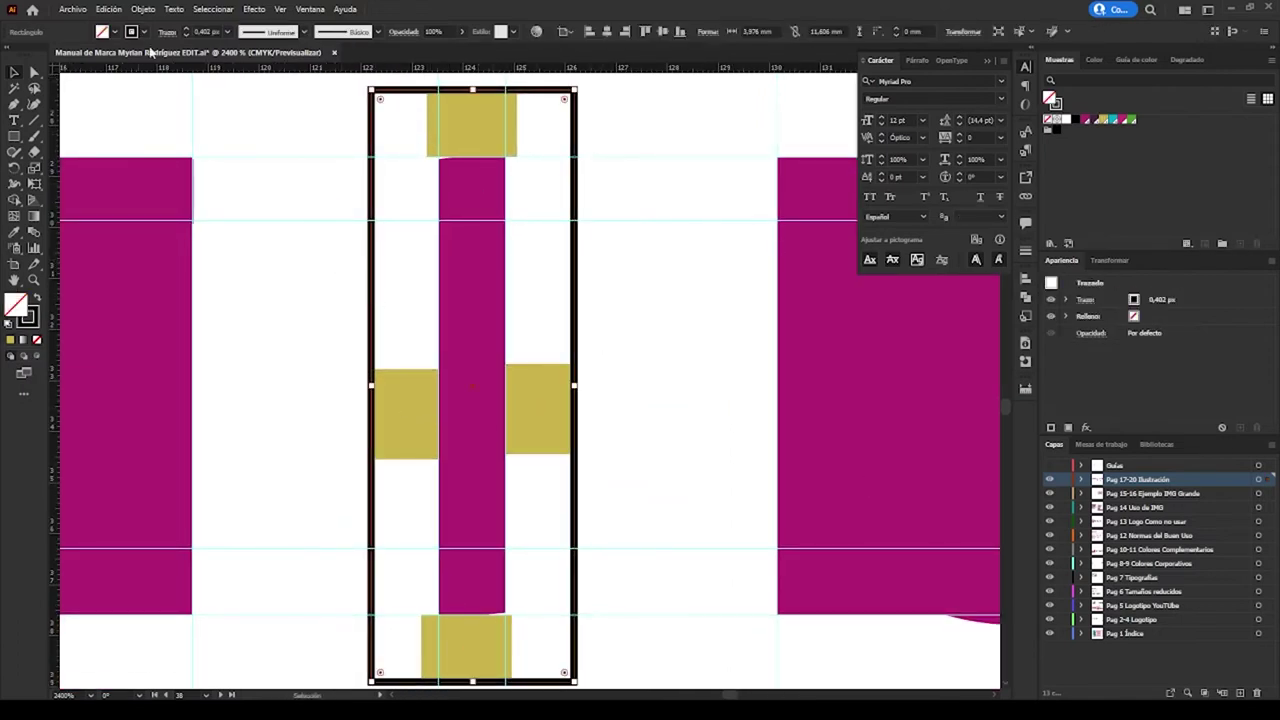
{"action": "left_click", "coordinate": [185, 31]}
{"action": "left_click", "coordinate": [1086, 121]}
{"action": "left_click_drag", "start_coordinate": [371, 90], "coordinate": [350, 85]}
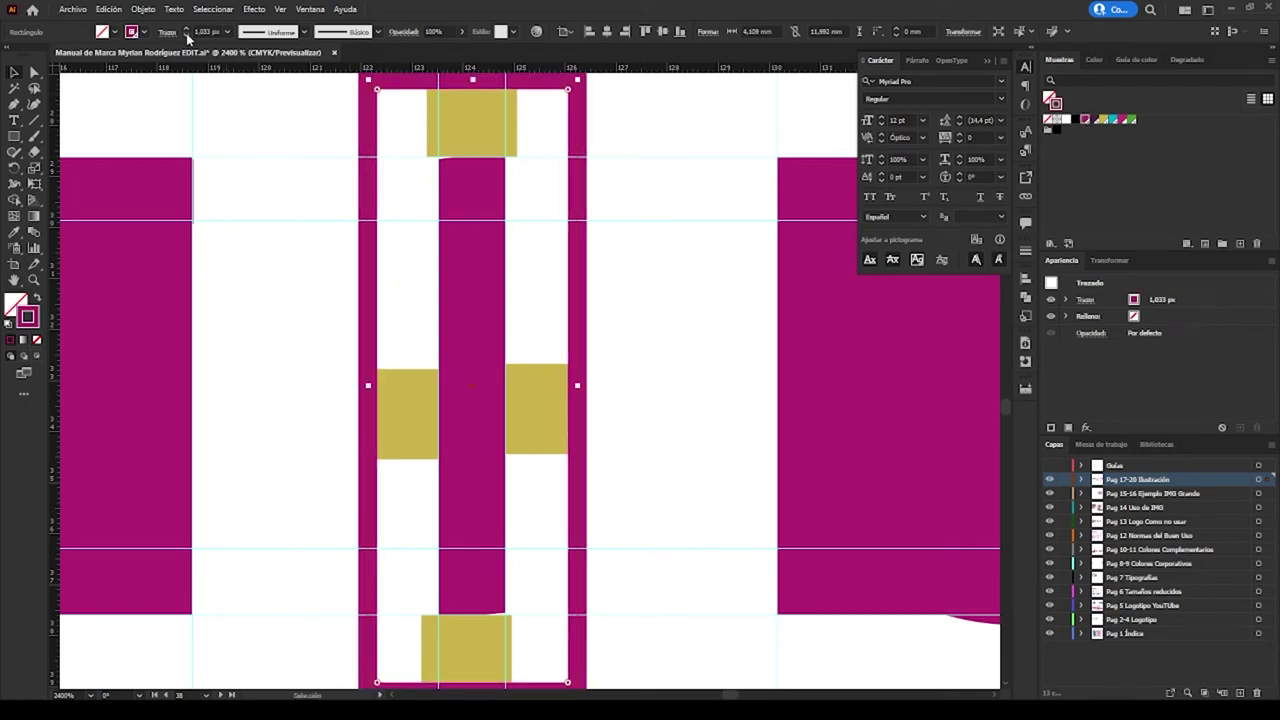
{"action": "scroll", "coordinate": [470, 380], "scroll_direction": "down", "scroll_amount": 3}
{"action": "left_click_drag", "start_coordinate": [368, 276], "coordinate": [356, 276]}
{"action": "left_click_drag", "start_coordinate": [580, 277], "coordinate": [586, 276]}
{"action": "left_click", "coordinate": [322, 265]}
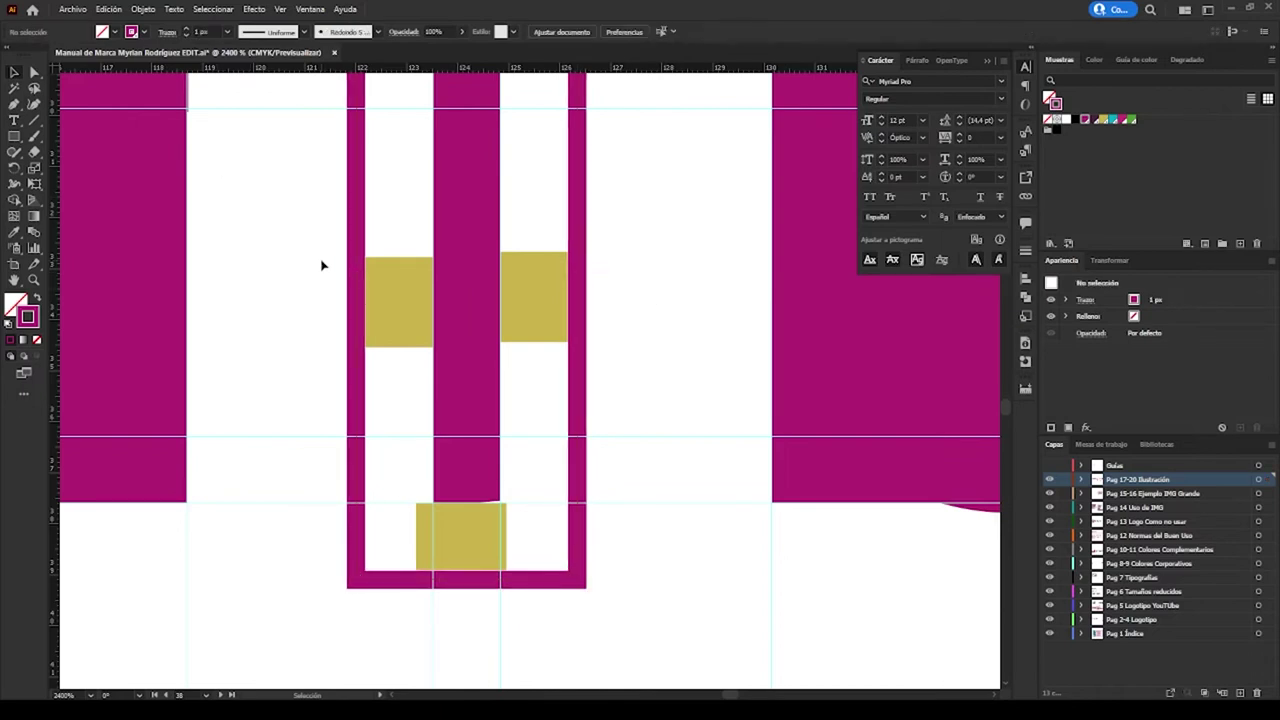
Delete the yellow spacing squares
{"action": "scroll", "coordinate": [300, 329], "scroll_direction": "up", "scroll_amount": 3}
{"action": "left_click", "coordinate": [360, 442]}
{"action": "key", "text": "Delete"}
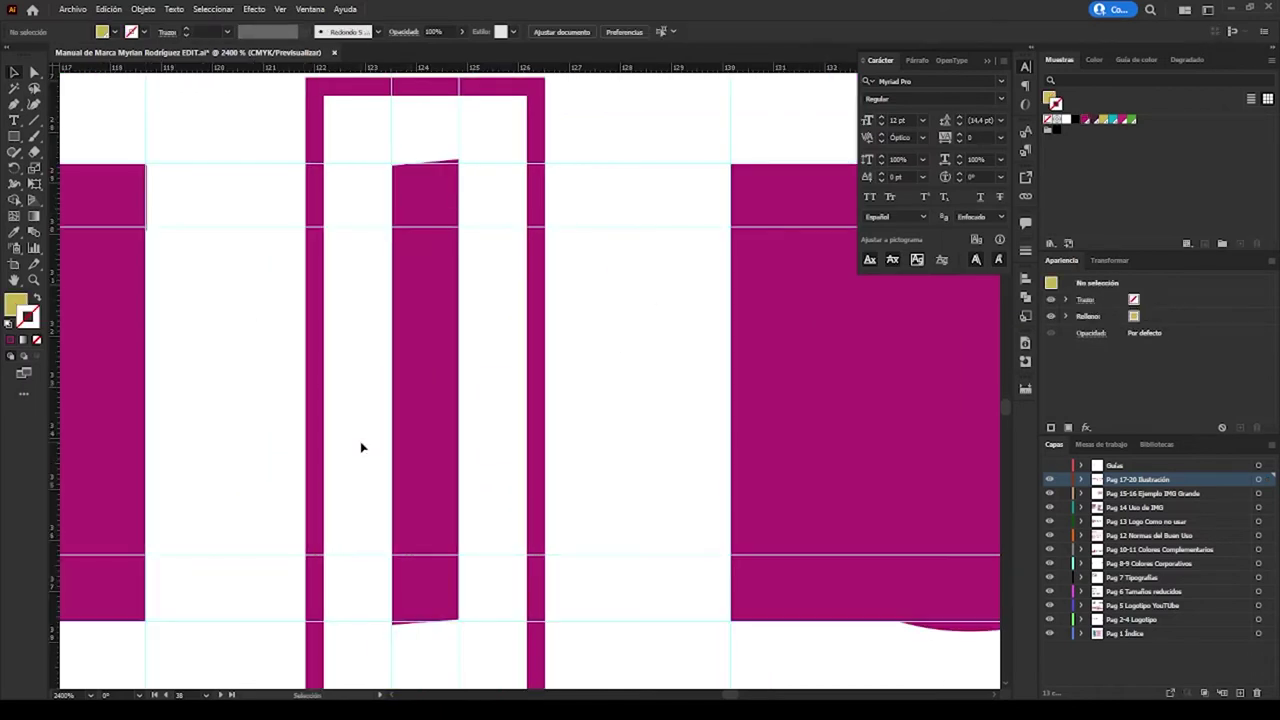
Expand the Pag 17-20 Ilustración layer and group the Guía guide rows
{"action": "left_click", "coordinate": [1080, 481]}
{"action": "left_click", "coordinate": [1140, 509]}
{"action": "left_click", "coordinate": [1186, 620], "text": "shift"}
{"action": "left_click_drag", "start_coordinate": [1180, 442], "coordinate": [1178, 240]}
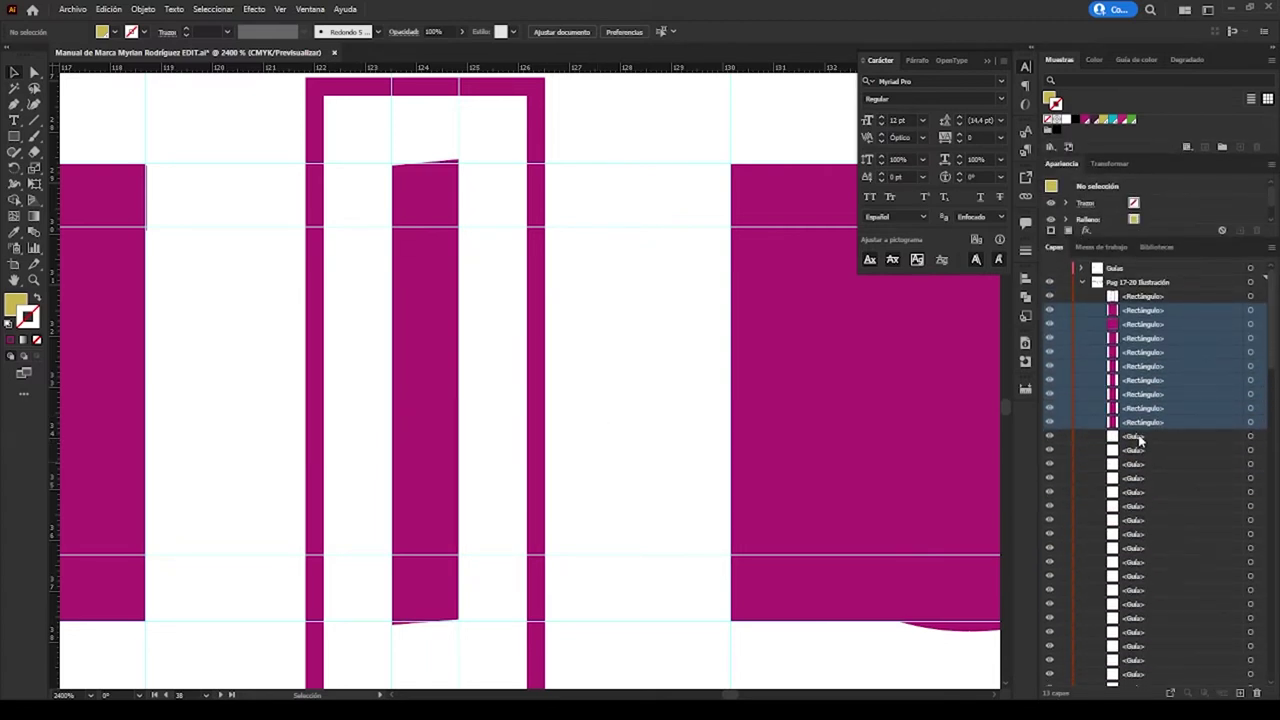
{"action": "left_click", "coordinate": [1137, 441]}
{"action": "left_click", "coordinate": [1203, 478], "text": "shift"}
{"action": "key", "text": "ctrl+g"}
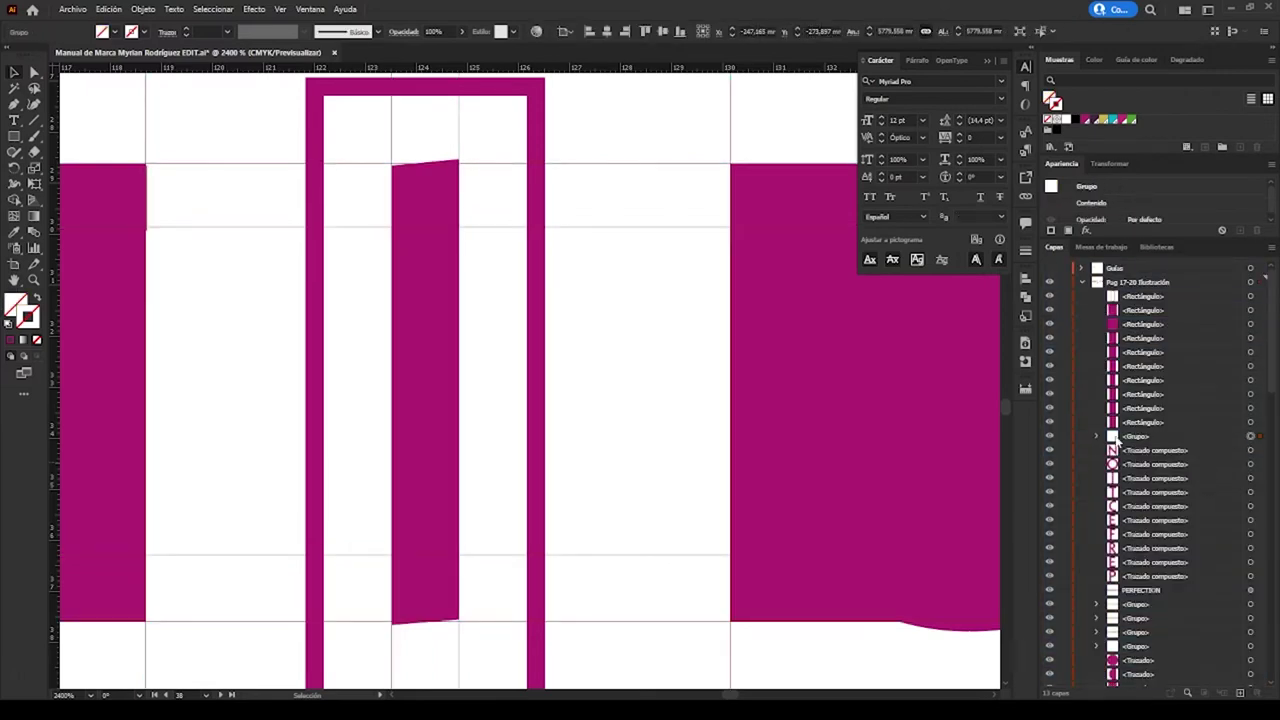
Move the guide group to the top and the rectangles below the letter paths
{"action": "left_click_drag", "start_coordinate": [1140, 441], "coordinate": [1150, 292]}
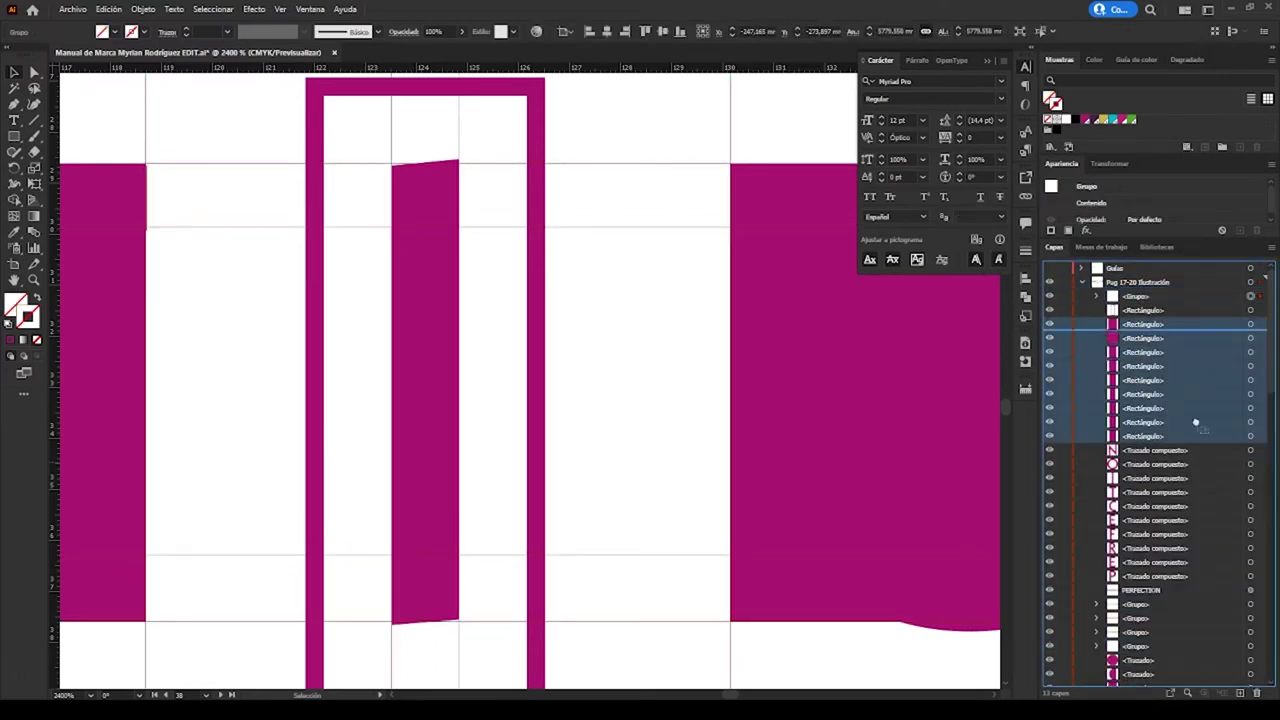
{"action": "left_click_drag", "start_coordinate": [1195, 422], "coordinate": [1190, 584]}
{"action": "left_click", "coordinate": [640, 300]}
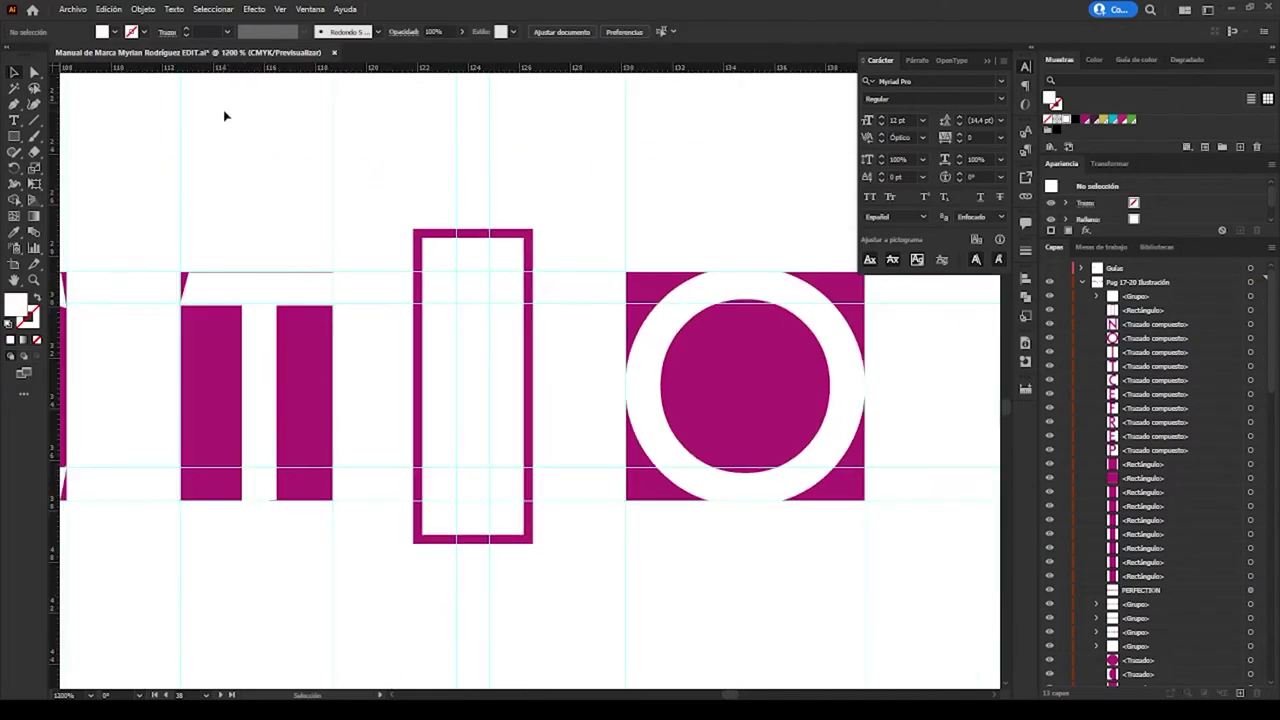
Hide the guides and zoom in on the first letters
{"action": "scroll", "coordinate": [787, 440], "scroll_direction": "left", "scroll_amount": 5}
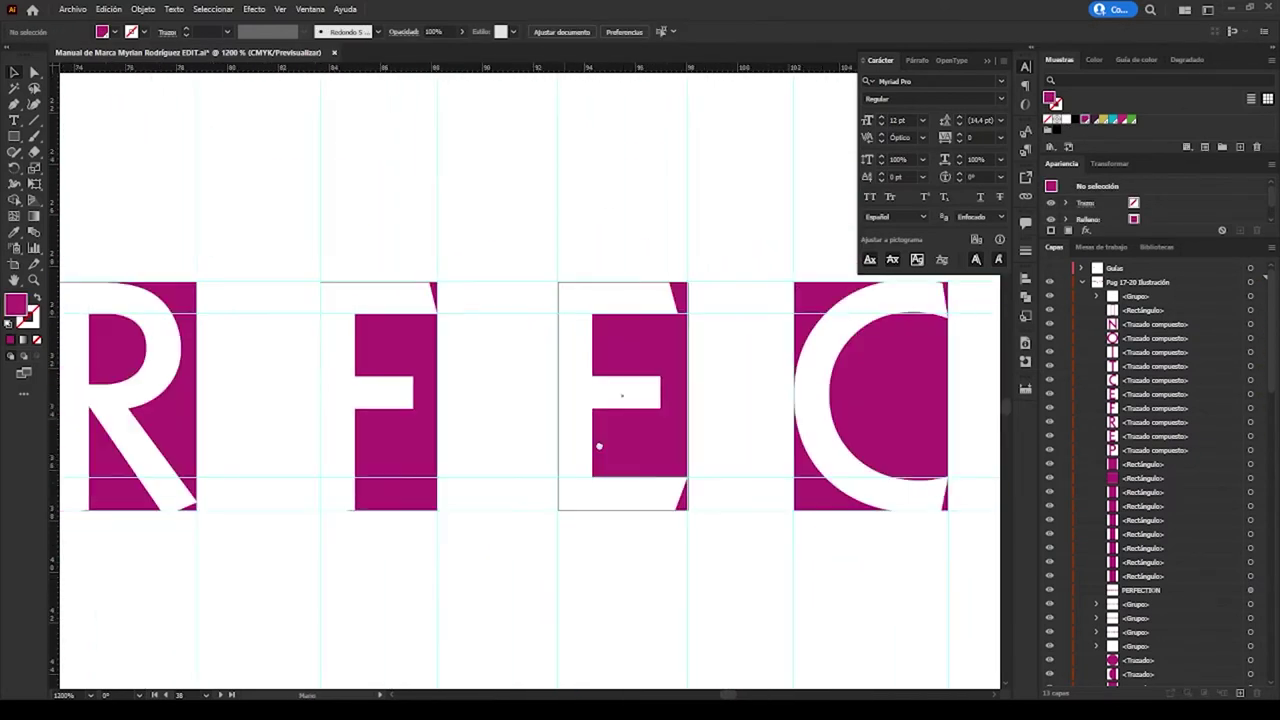
{"action": "scroll", "coordinate": [594, 443], "scroll_direction": "left", "scroll_amount": 5}
{"action": "scroll", "coordinate": [557, 426], "scroll_direction": "down", "scroll_amount": 3}
{"action": "scroll", "coordinate": [760, 455], "scroll_direction": "right", "scroll_amount": 1}
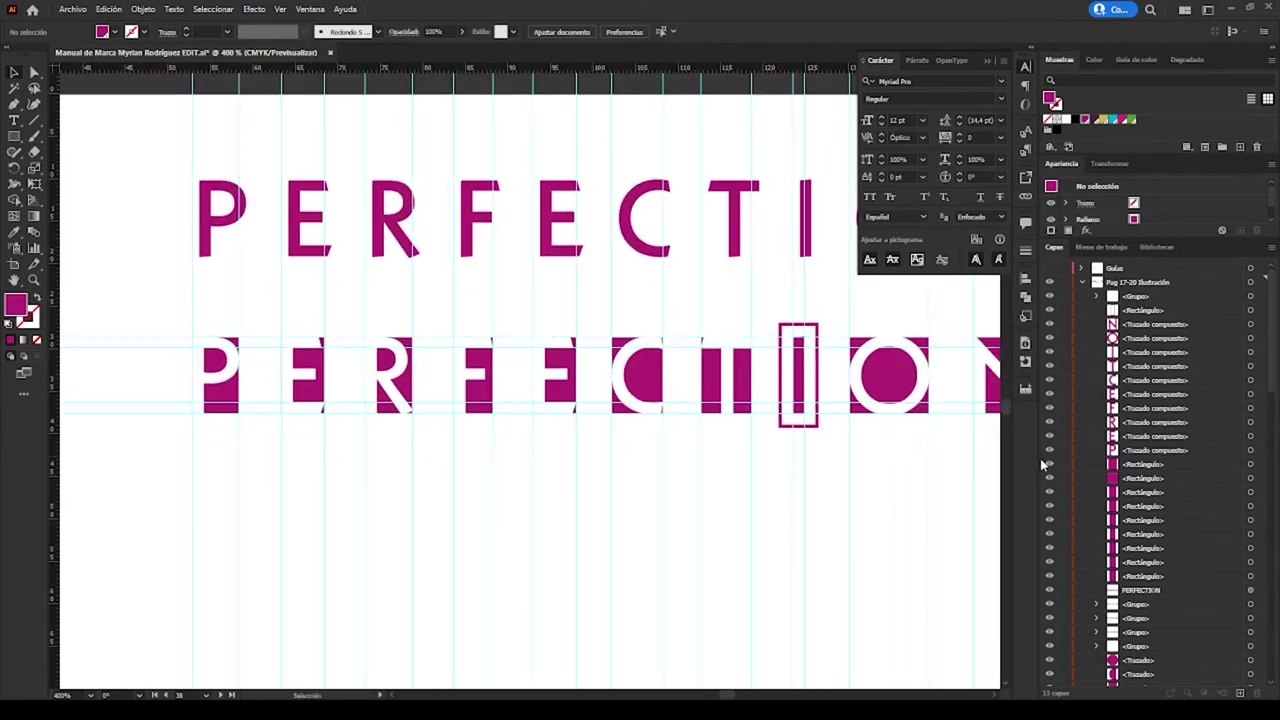
{"action": "left_click", "coordinate": [1050, 297]}
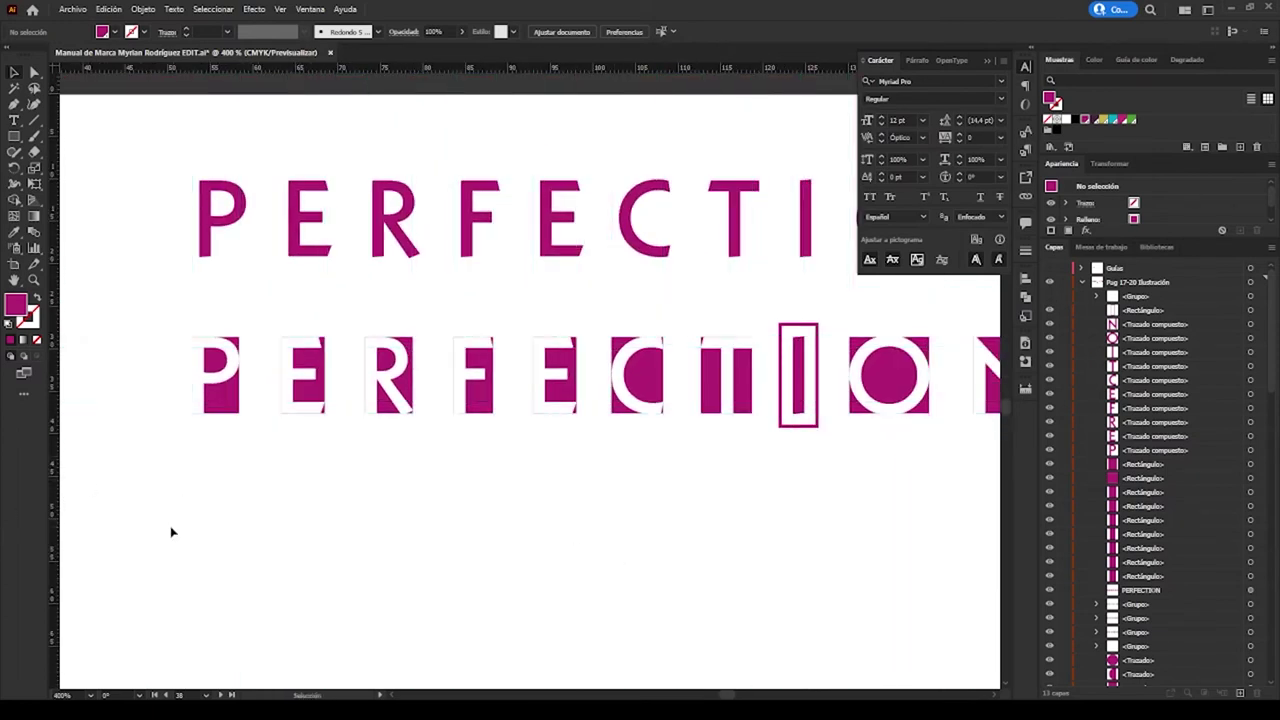
{"action": "key", "text": "ctrl+plus"}
{"action": "left_click_drag", "start_coordinate": [250, 524], "coordinate": [471, 529]}
{"action": "key", "text": "ctrl+plus"}
{"action": "key", "text": "ctrl+plus"}
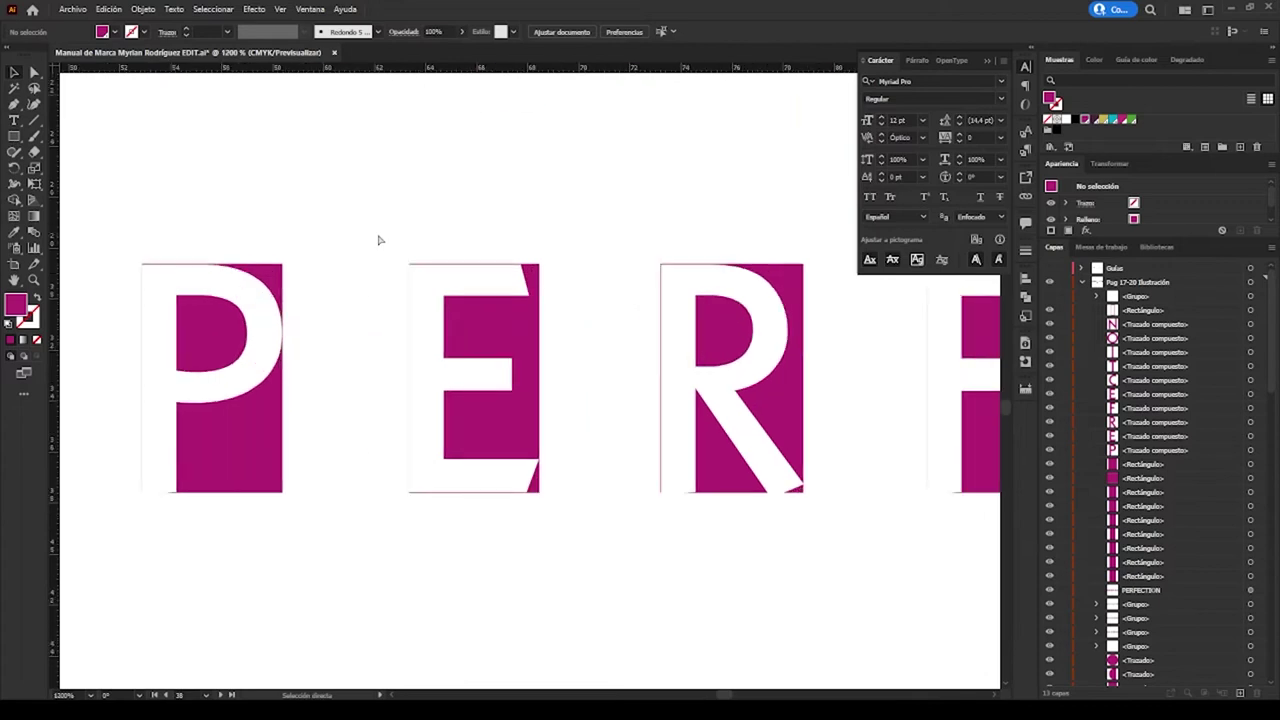
{"action": "key", "text": "ctrl+plus"}
Select the magenta letter background rectangles, including the T's, then clear the selection
{"action": "left_click", "coordinate": [350, 275]}
{"action": "left_click", "coordinate": [680, 320], "text": "shift"}
{"action": "scroll", "coordinate": [680, 320], "scroll_direction": "right", "scroll_amount": 5}
{"action": "left_click", "coordinate": [929, 380], "text": "shift"}
{"action": "scroll", "coordinate": [929, 380], "scroll_direction": "right", "scroll_amount": 3}
{"action": "left_click", "coordinate": [538, 360], "text": "shift"}
{"action": "scroll", "coordinate": [451, 366], "scroll_direction": "right", "scroll_amount": 5}
{"action": "left_click", "coordinate": [451, 366], "text": "shift"}
{"action": "scroll", "coordinate": [114, 354], "scroll_direction": "right", "scroll_amount": 5}
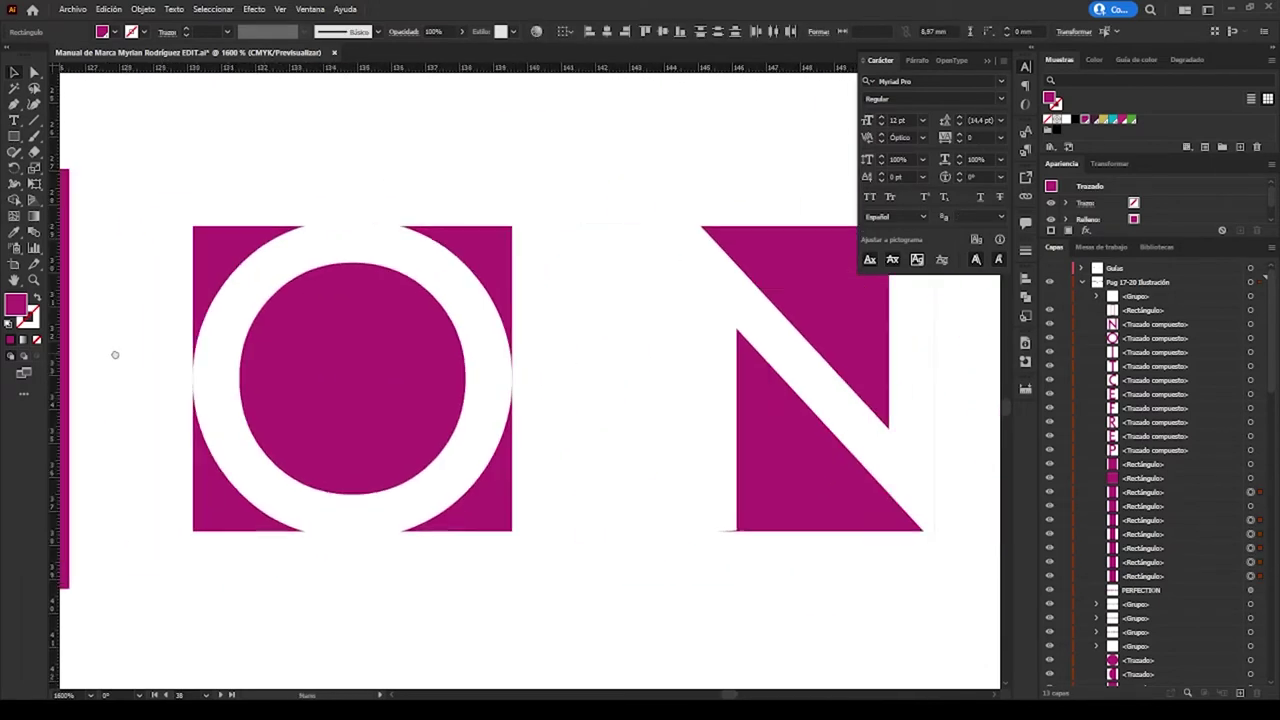
{"action": "scroll", "coordinate": [551, 249], "scroll_direction": "right", "scroll_amount": 2}
{"action": "scroll", "coordinate": [690, 370], "scroll_direction": "left", "scroll_amount": 6}
{"action": "scroll", "coordinate": [690, 370], "scroll_direction": "left", "scroll_amount": 5}
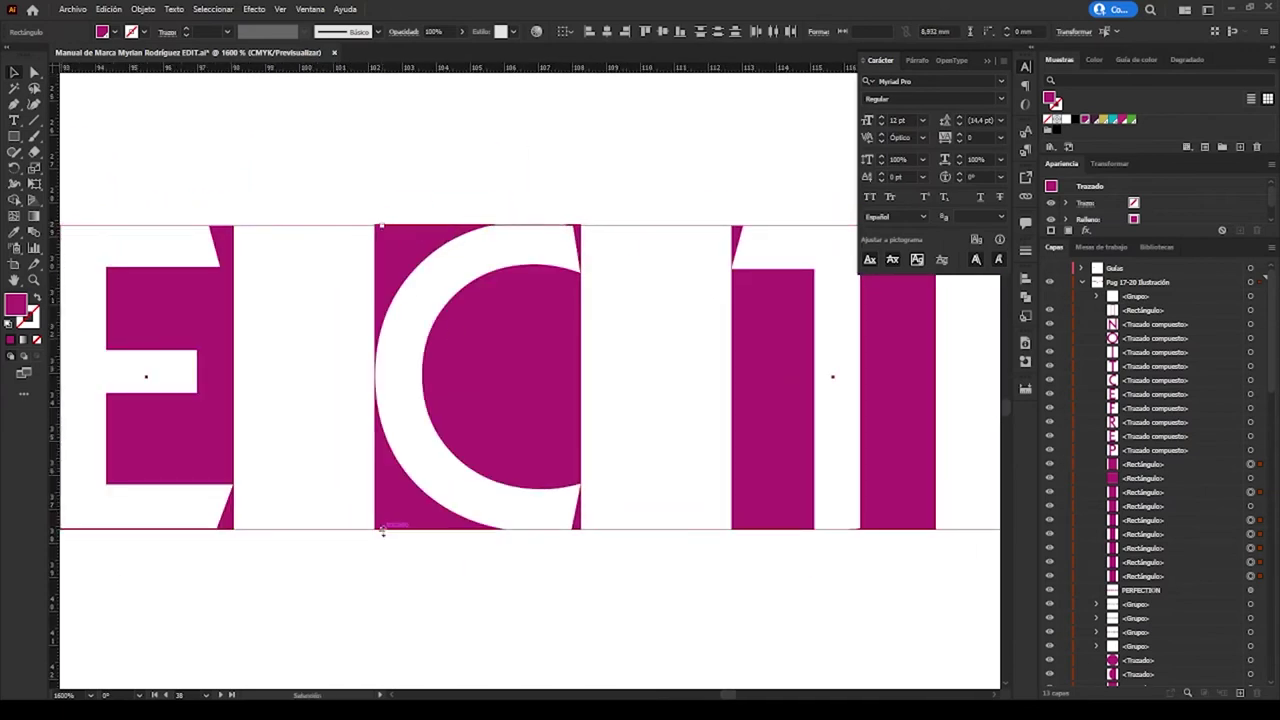
{"action": "scroll", "coordinate": [560, 450], "scroll_direction": "left", "scroll_amount": 10}
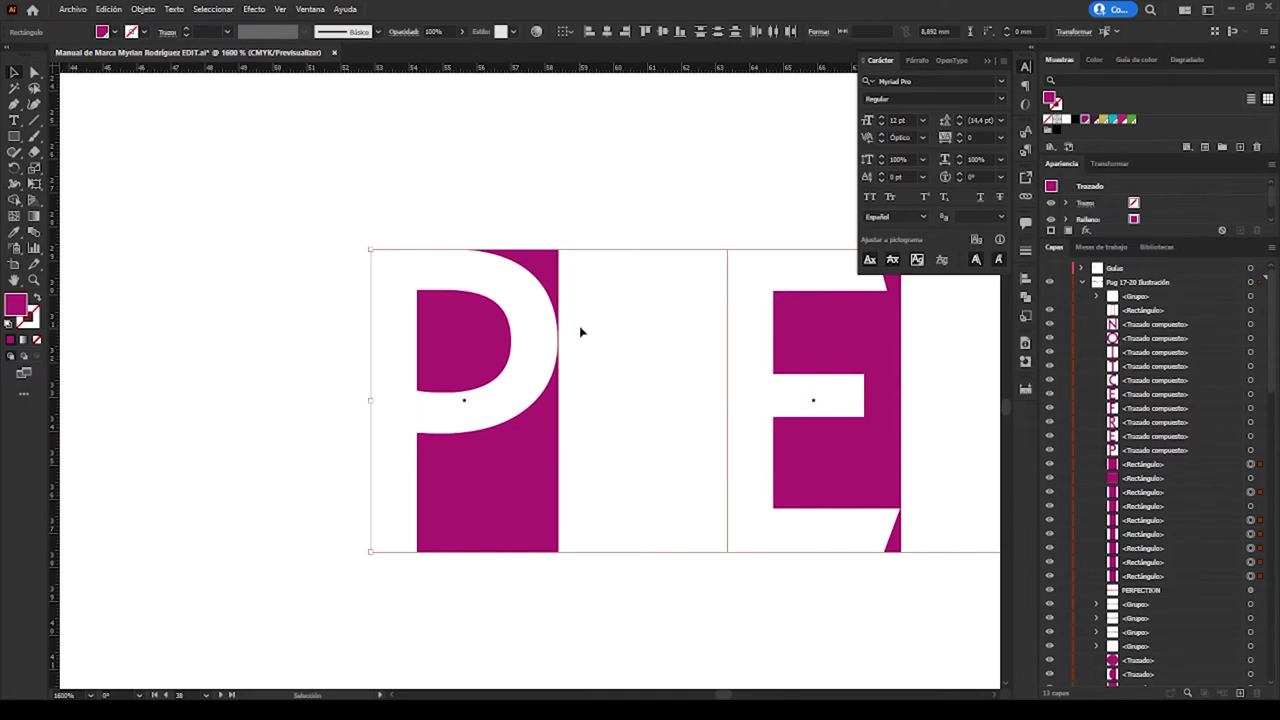
{"action": "left_click", "coordinate": [615, 212]}
Pull the E block's right edge in to meet the letter
{"action": "left_click", "coordinate": [500, 500]}
{"action": "scroll", "coordinate": [448, 457], "scroll_direction": "right", "scroll_amount": 3}
{"action": "scroll", "coordinate": [448, 457], "scroll_direction": "down", "scroll_amount": 1}
{"action": "left_click", "coordinate": [715, 425]}
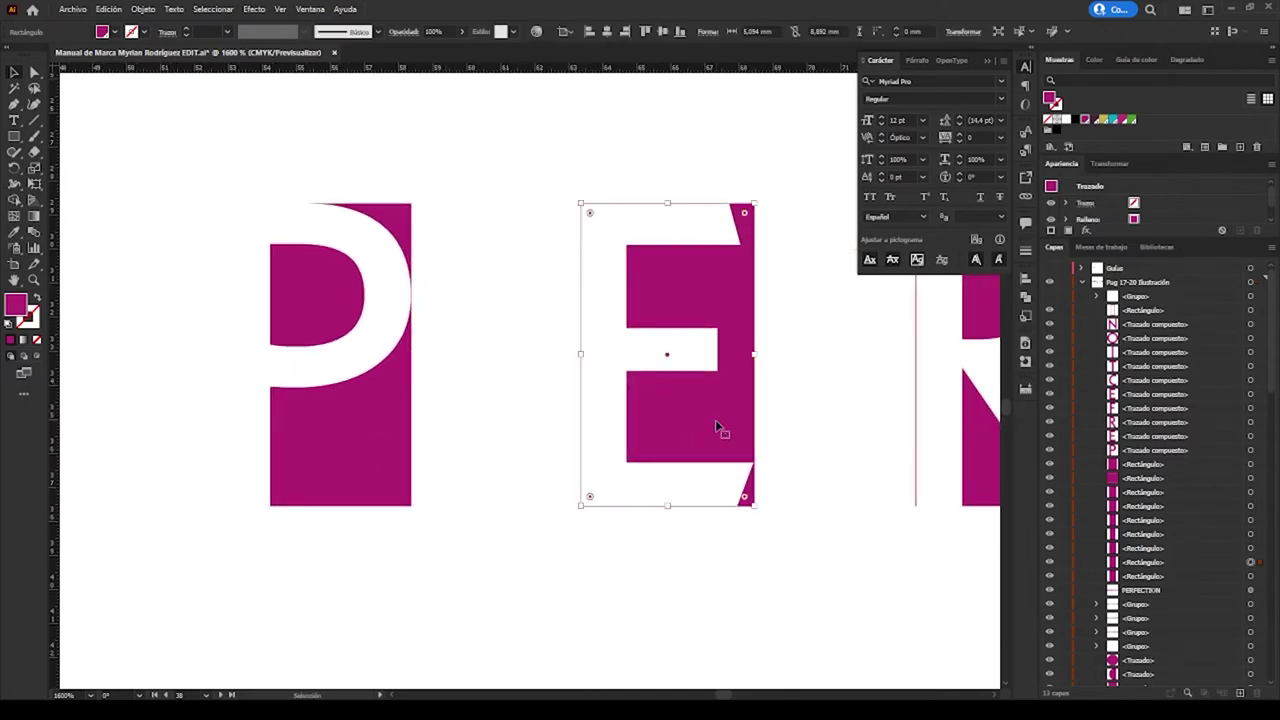
{"action": "left_click_drag", "start_coordinate": [754, 354], "coordinate": [732, 368]}
{"action": "left_click", "coordinate": [523, 191]}
{"action": "left_click", "coordinate": [734, 354]}
{"action": "left_click", "coordinate": [340, 506]}
{"action": "left_click", "coordinate": [713, 322]}
Narrow the R block to 4.92 mm wide so it meets the letter
{"action": "scroll", "coordinate": [500, 360], "scroll_direction": "right", "scroll_amount": 5}
{"action": "left_click", "coordinate": [349, 350]}
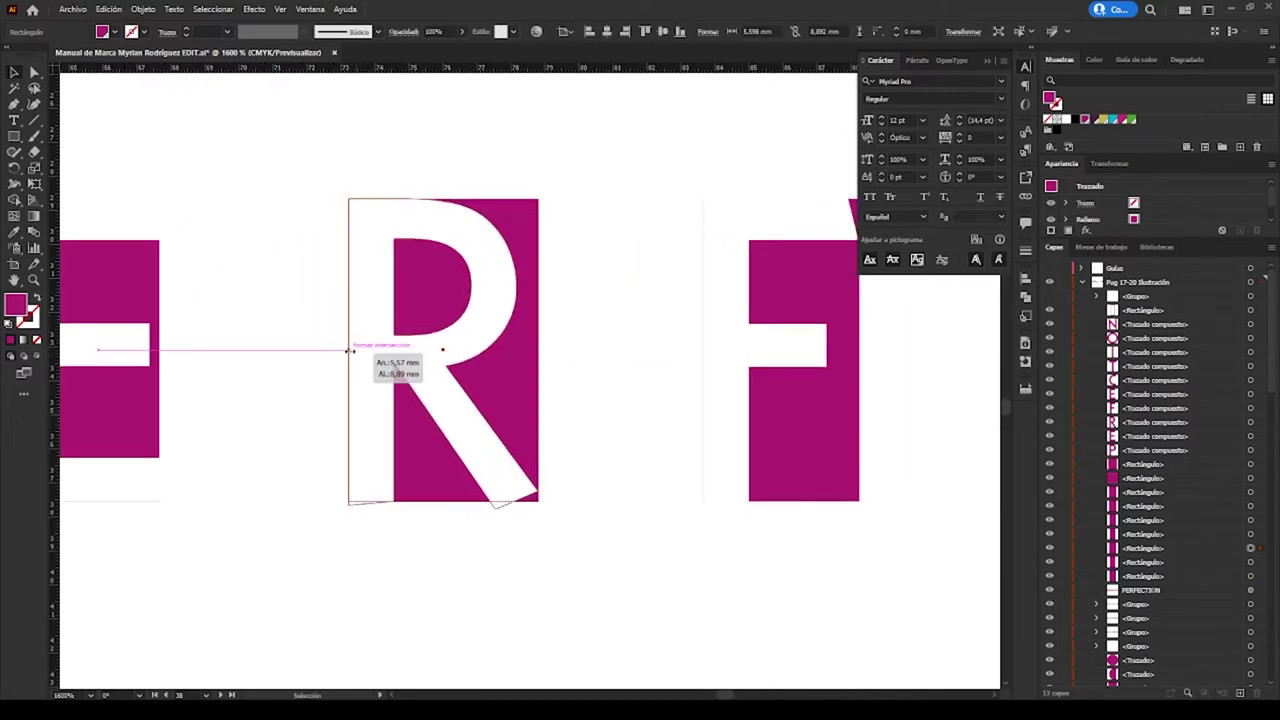
{"action": "left_click_drag", "start_coordinate": [538, 355], "coordinate": [517, 357]}
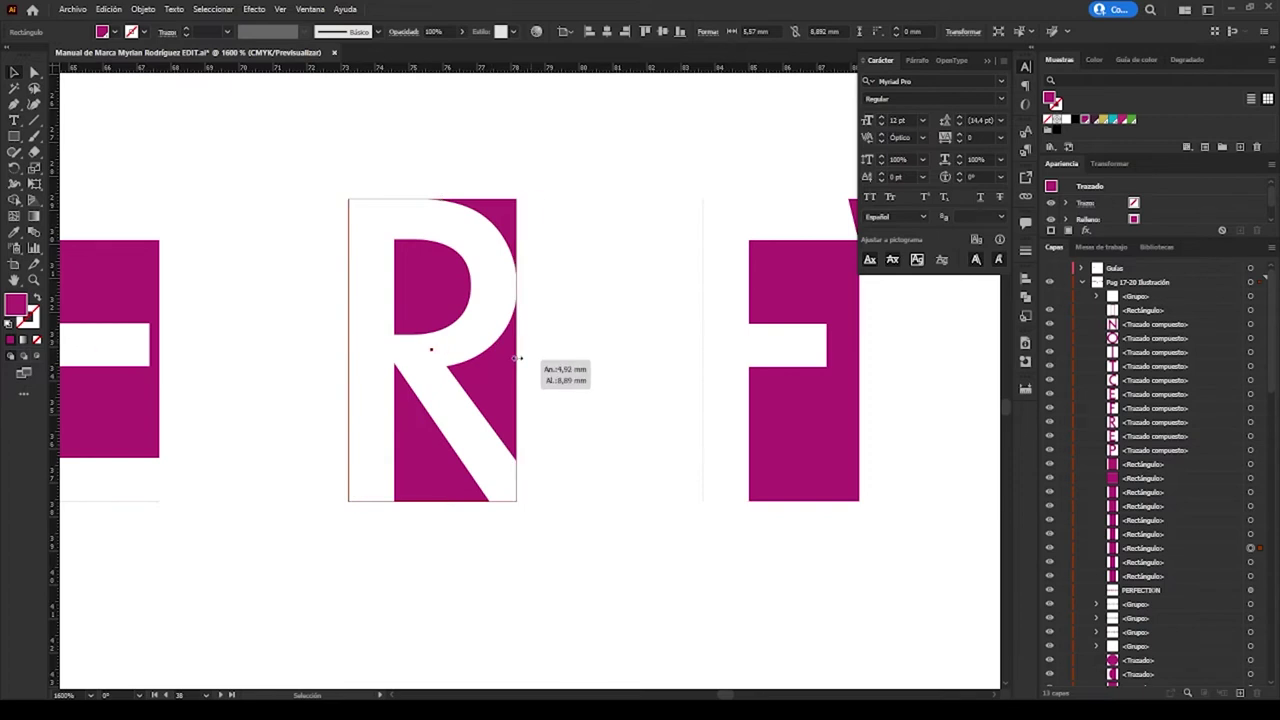
{"action": "left_click", "coordinate": [305, 255]}
{"action": "left_click", "coordinate": [349, 350]}
Trim the F and E background blocks to fit their letters
{"action": "left_click", "coordinate": [557, 349]}
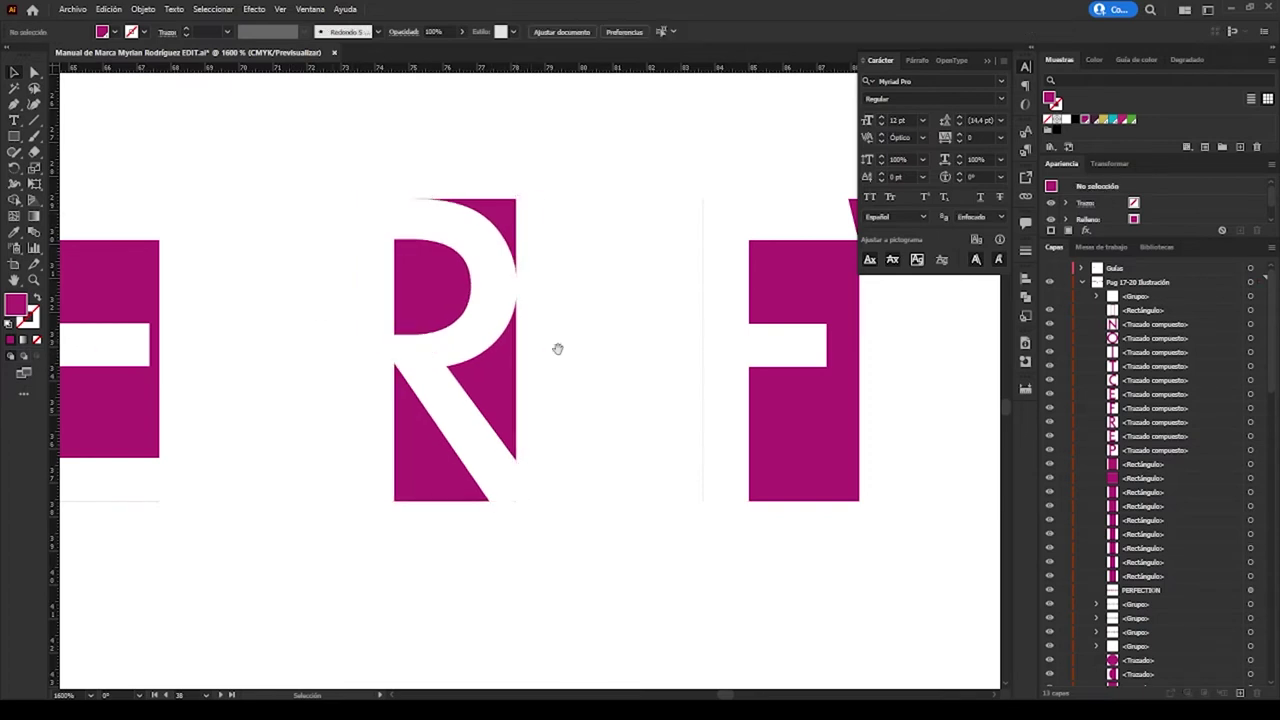
{"action": "scroll", "coordinate": [557, 349], "scroll_direction": "right", "scroll_amount": 5}
{"action": "left_click", "coordinate": [321, 360]}
{"action": "left_click_drag", "start_coordinate": [477, 352], "coordinate": [444, 352]}
{"action": "scroll", "coordinate": [554, 369], "scroll_direction": "right", "scroll_amount": 4}
{"action": "left_click", "coordinate": [470, 352]}
{"action": "left_click", "coordinate": [514, 583]}
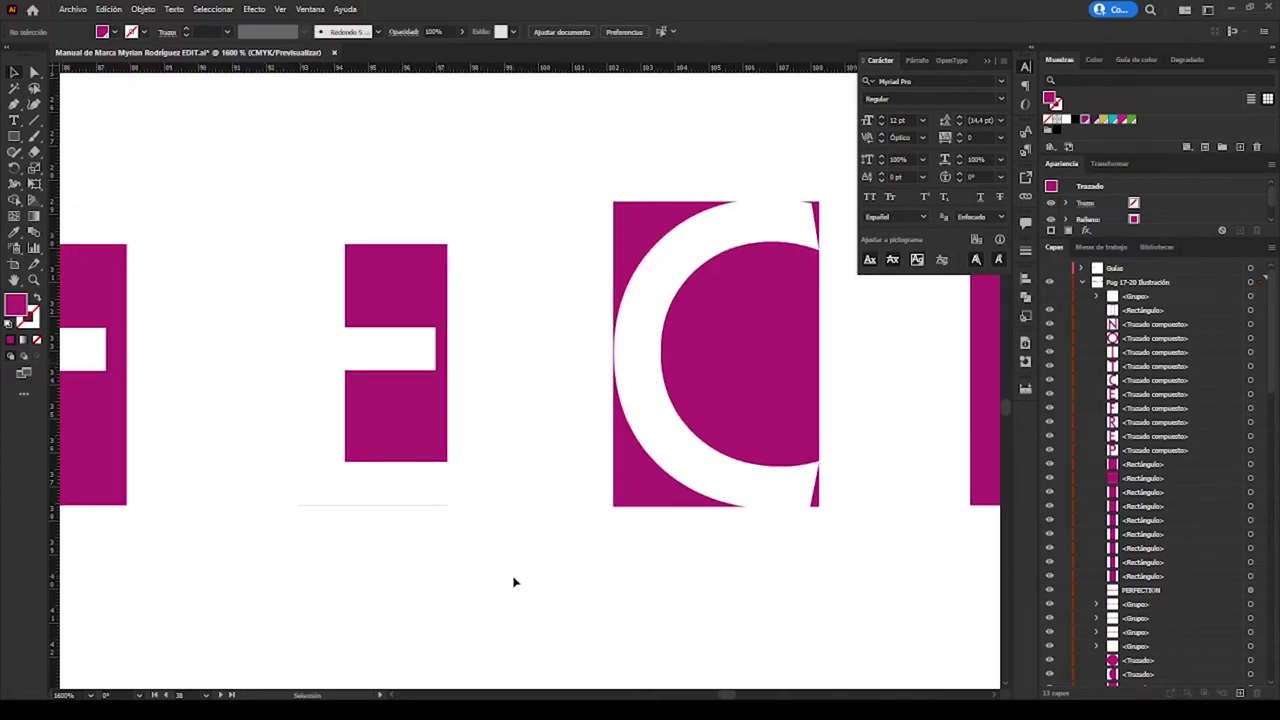
Narrow the C block to about 5.56 mm and trim the T block's left edge
{"action": "scroll", "coordinate": [514, 583], "scroll_direction": "right", "scroll_amount": 4}
{"action": "left_click", "coordinate": [434, 351]}
{"action": "left_click_drag", "start_coordinate": [297, 348], "coordinate": [296, 348]}
{"action": "left_click_drag", "start_coordinate": [500, 348], "coordinate": [485, 348]}
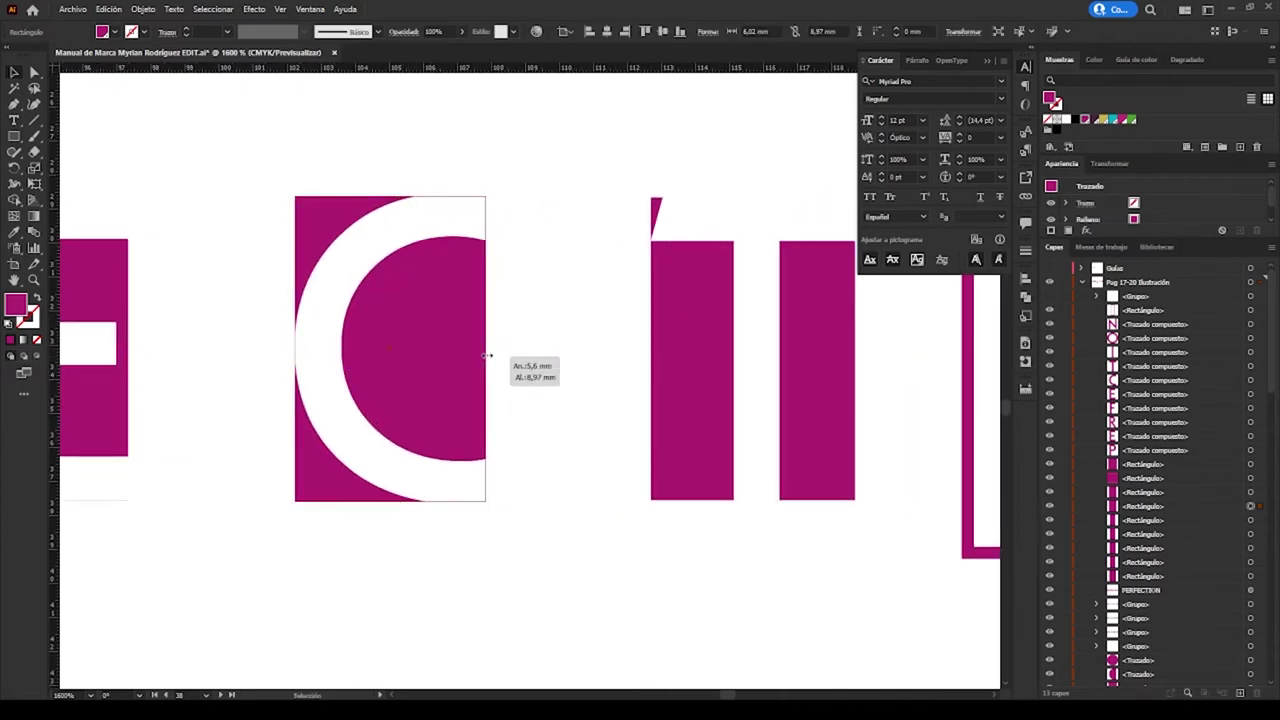
{"action": "left_click", "coordinate": [549, 380]}
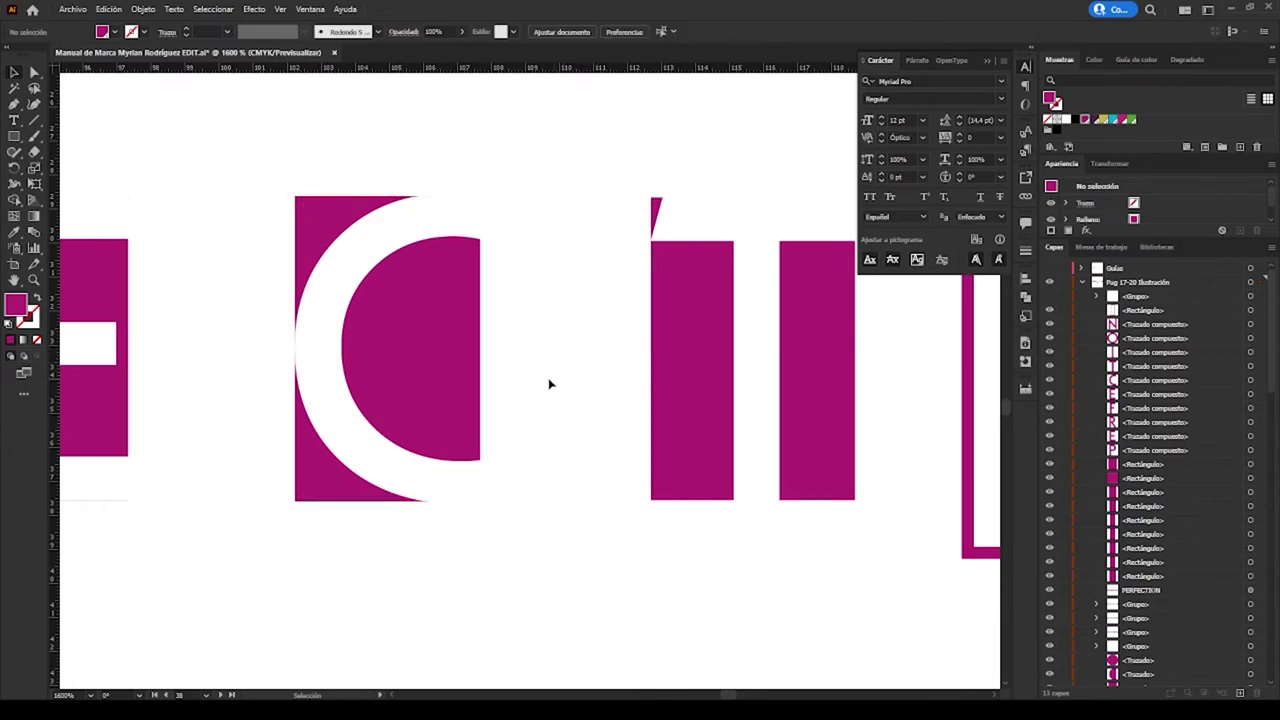
{"action": "scroll", "coordinate": [549, 380], "scroll_direction": "right", "scroll_amount": 4}
{"action": "left_click", "coordinate": [401, 352]}
{"action": "left_click_drag", "start_coordinate": [384, 360], "coordinate": [394, 362]}
{"action": "left_click", "coordinate": [549, 606]}
Set the O's magenta block width to about 9.35 mm
{"action": "scroll", "coordinate": [520, 500], "scroll_direction": "right", "scroll_amount": 4}
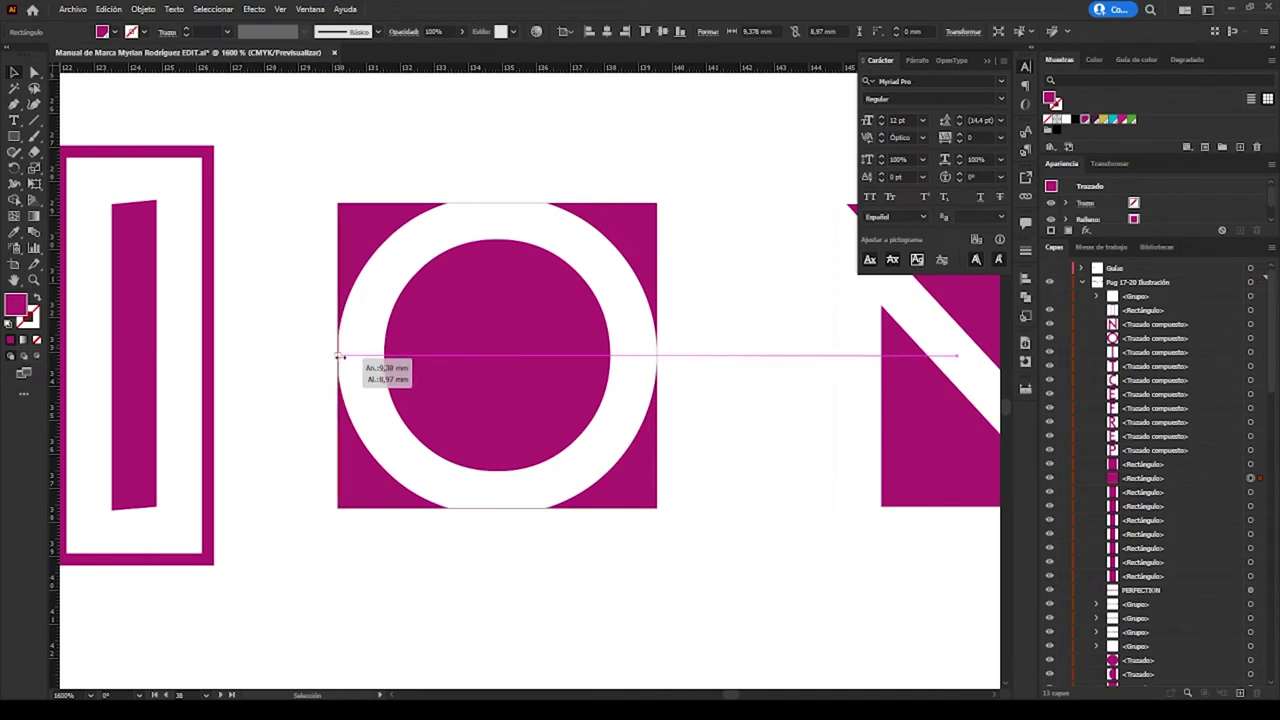
{"action": "left_click", "coordinate": [343, 354]}
{"action": "left_click", "coordinate": [477, 234], "text": "shift"}
{"action": "left_click", "coordinate": [357, 486]}
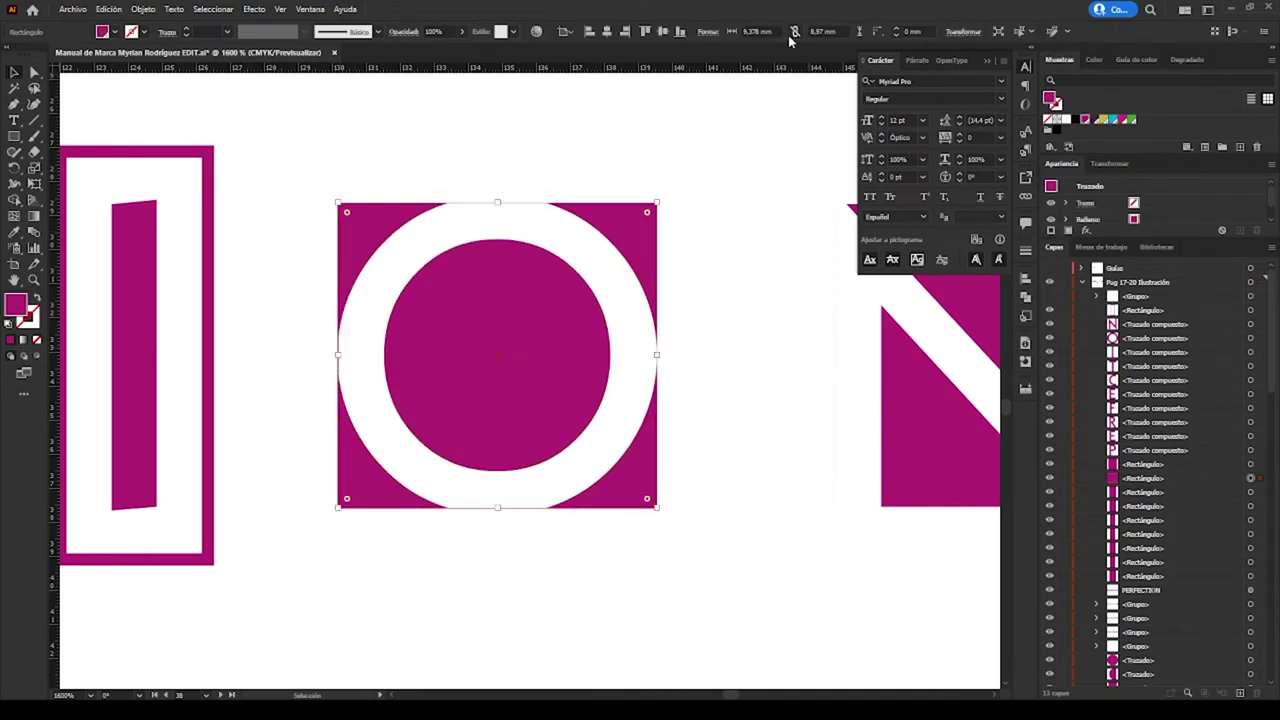
{"action": "key", "text": "Return"}
{"action": "key", "text": "ctrl+z"}
{"action": "key", "text": "Return"}
{"action": "left_click", "coordinate": [575, 622]}
{"action": "left_click", "coordinate": [562, 265]}
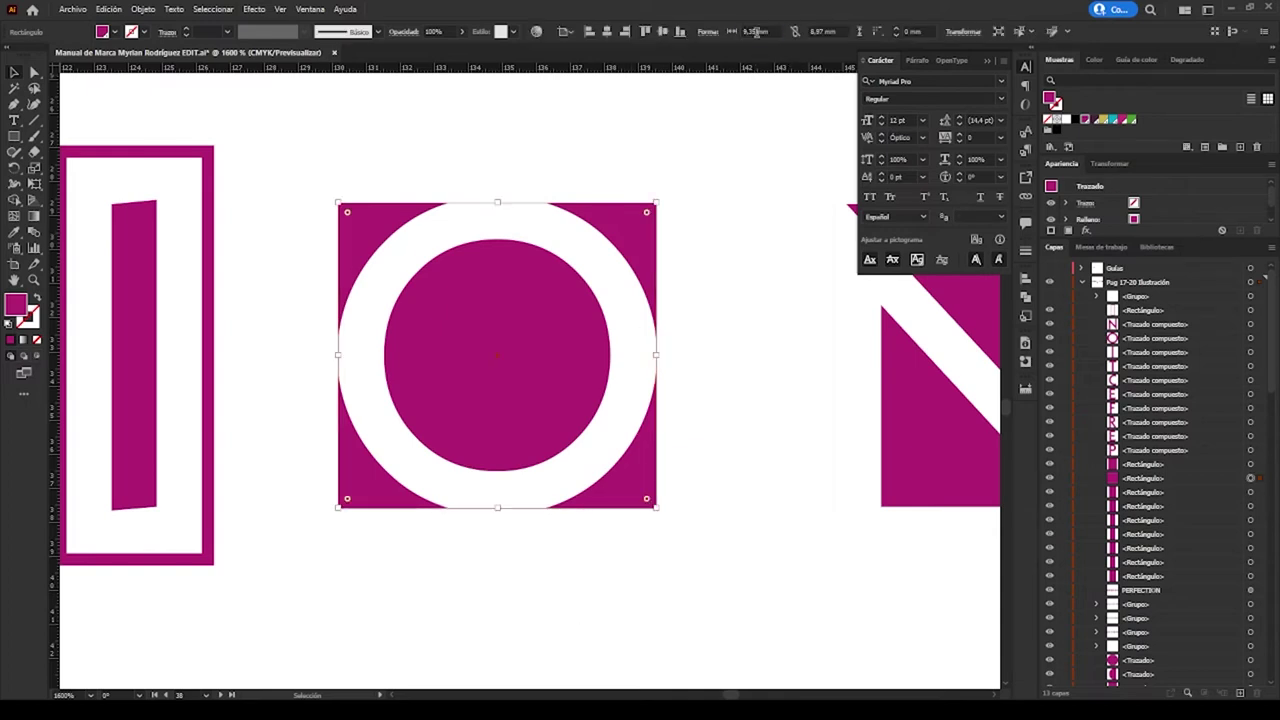
{"action": "left_click", "coordinate": [614, 556]}
Trim the N block's left edge to fit its letter
{"action": "scroll", "coordinate": [329, 514], "scroll_direction": "right", "scroll_amount": 5}
{"action": "left_click", "coordinate": [372, 450]}
{"action": "left_click_drag", "start_coordinate": [350, 362], "coordinate": [351, 362]}
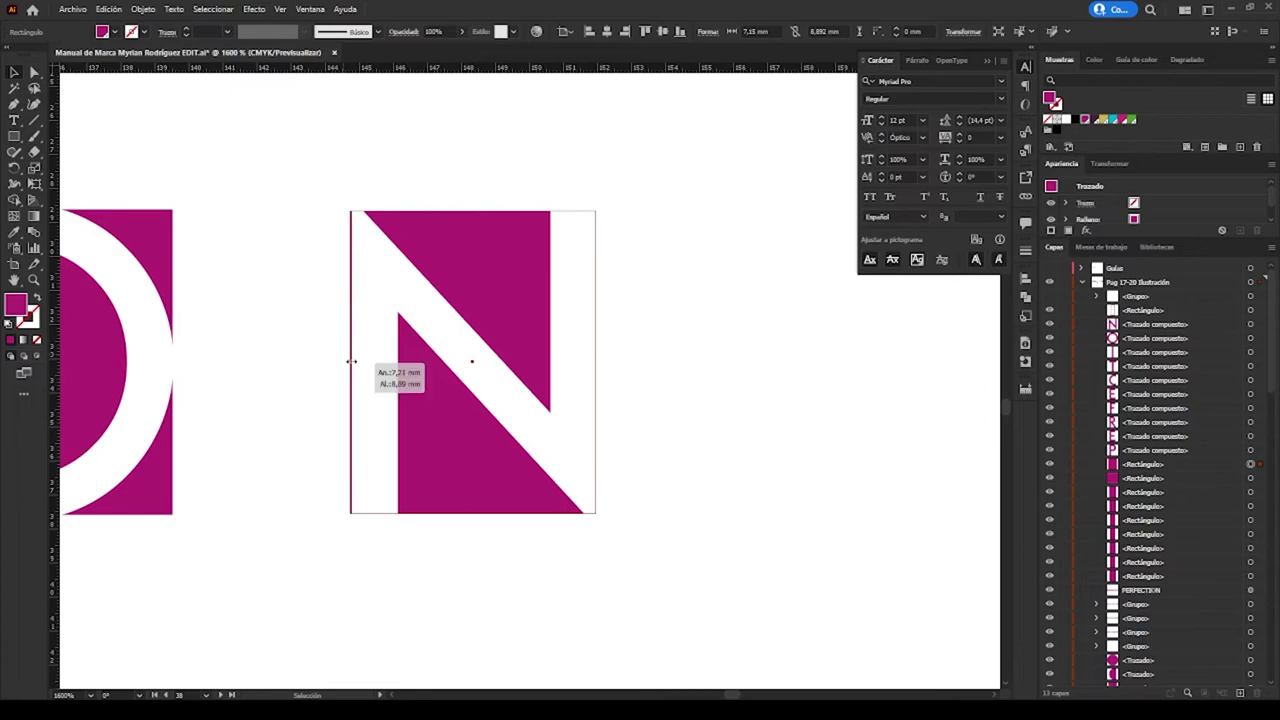
{"action": "key", "text": "v"}
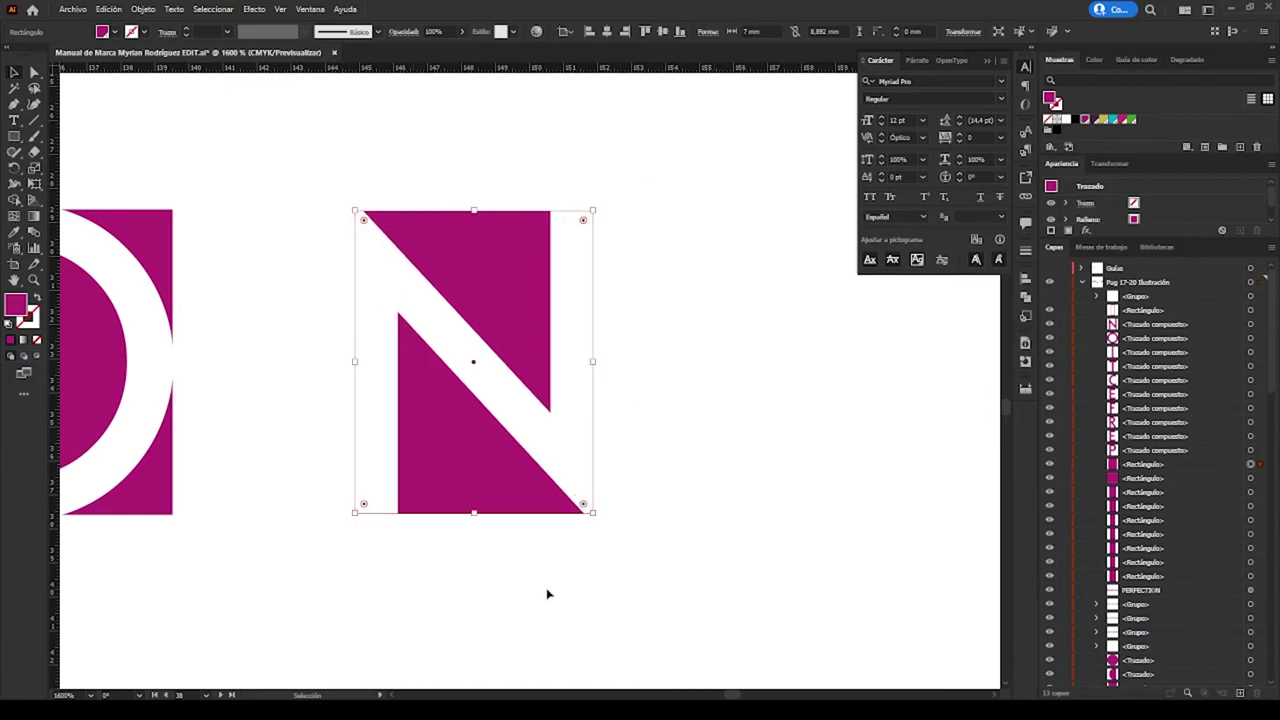
{"action": "left_click", "coordinate": [549, 594]}
{"action": "scroll", "coordinate": [543, 589], "scroll_direction": "down", "scroll_amount": 4}
{"action": "scroll", "coordinate": [496, 553], "scroll_direction": "left", "scroll_amount": 5}
Set the lower-row P block's width to 5,4 mm
{"action": "left_click_drag", "start_coordinate": [496, 553], "coordinate": [717, 566]}
{"action": "left_click", "coordinate": [351, 460]}
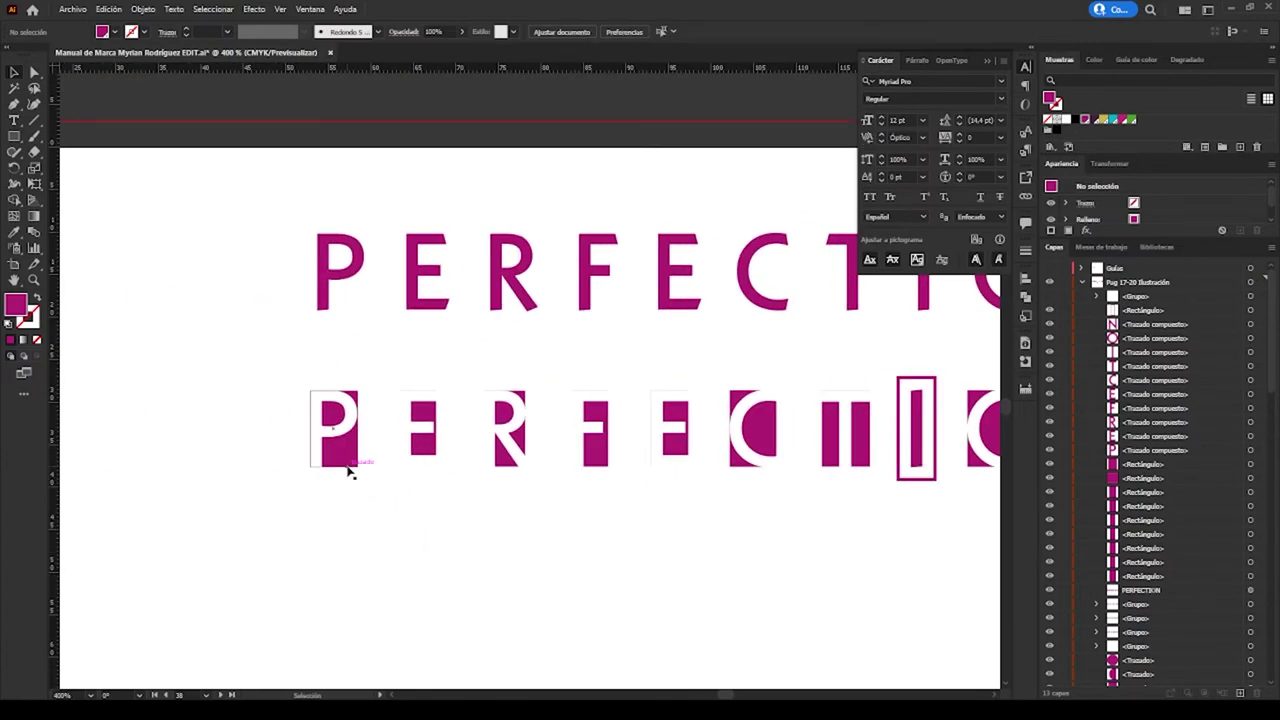
{"action": "left_click", "coordinate": [422, 450], "text": "shift"}
{"action": "left_click", "coordinate": [818, 445], "text": "shift"}
{"action": "scroll", "coordinate": [677, 537], "scroll_direction": "down", "scroll_amount": 1}
{"action": "scroll", "coordinate": [534, 471], "scroll_direction": "up", "scroll_amount": 1}
{"action": "scroll", "coordinate": [614, 292], "scroll_direction": "up", "scroll_amount": 1}
{"action": "left_click", "coordinate": [614, 292]}
{"action": "left_click", "coordinate": [168, 405]}
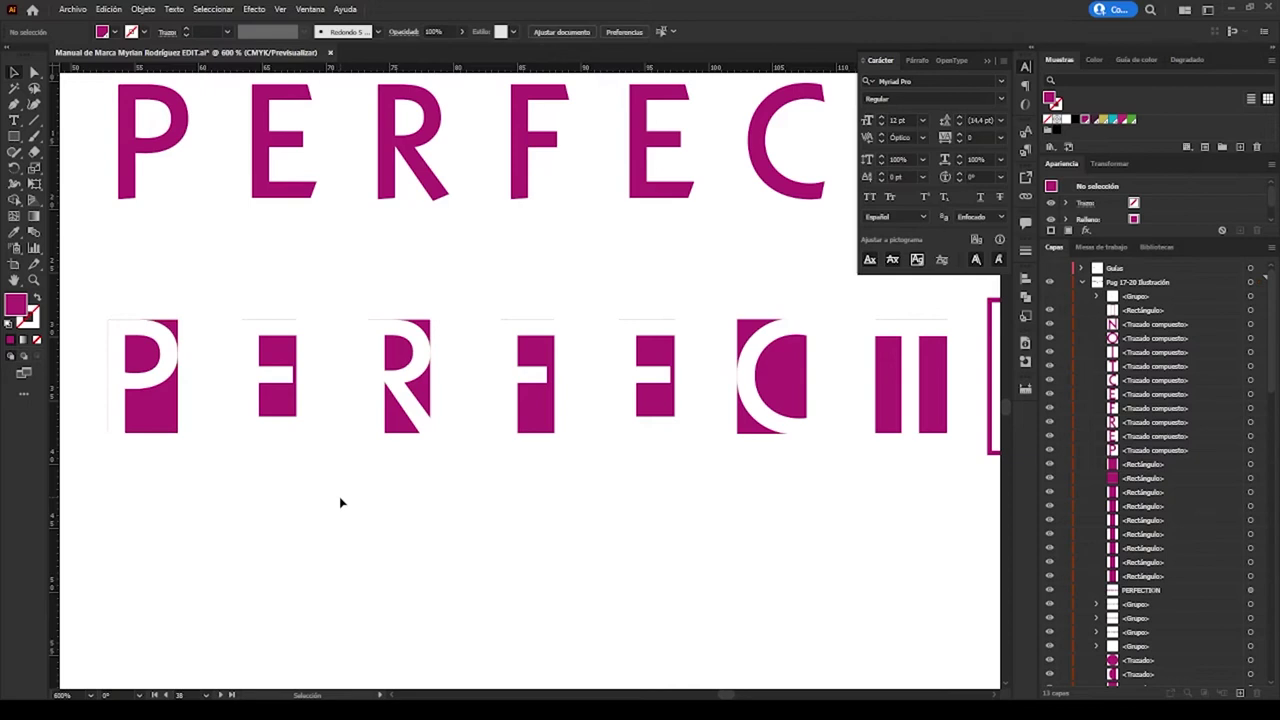
{"action": "type", "text": "5,4"}
{"action": "key", "text": "Tab"}
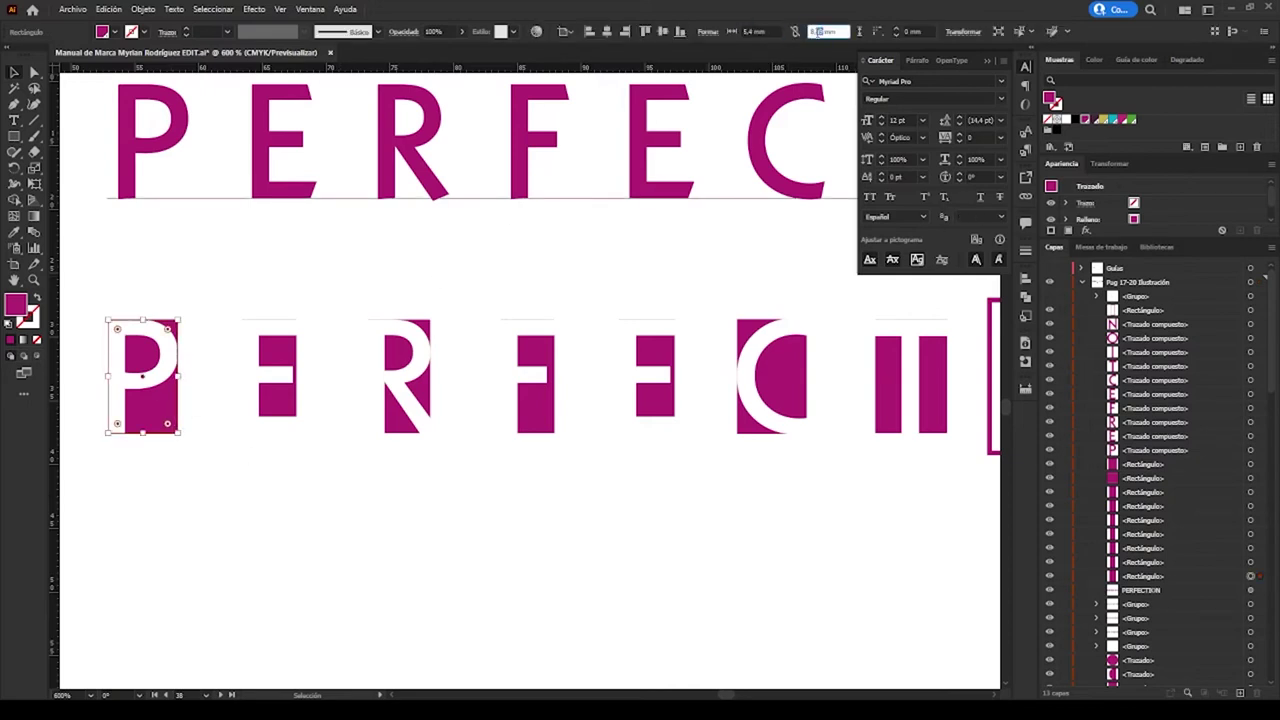
{"action": "left_click", "coordinate": [229, 614]}
Resize the R block, then select the F and E blocks in the second row
{"action": "left_click", "coordinate": [268, 400]}
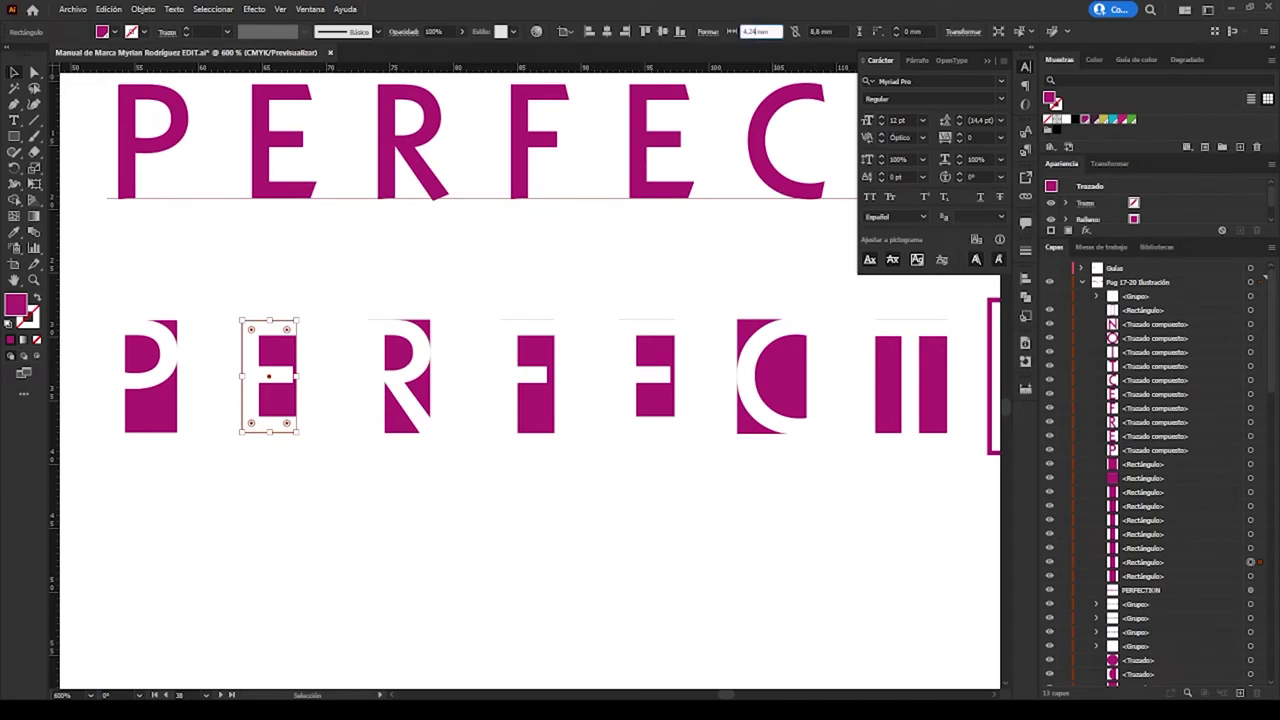
{"action": "left_click", "coordinate": [388, 552]}
{"action": "left_click_drag", "start_coordinate": [388, 552], "coordinate": [511, 331]}
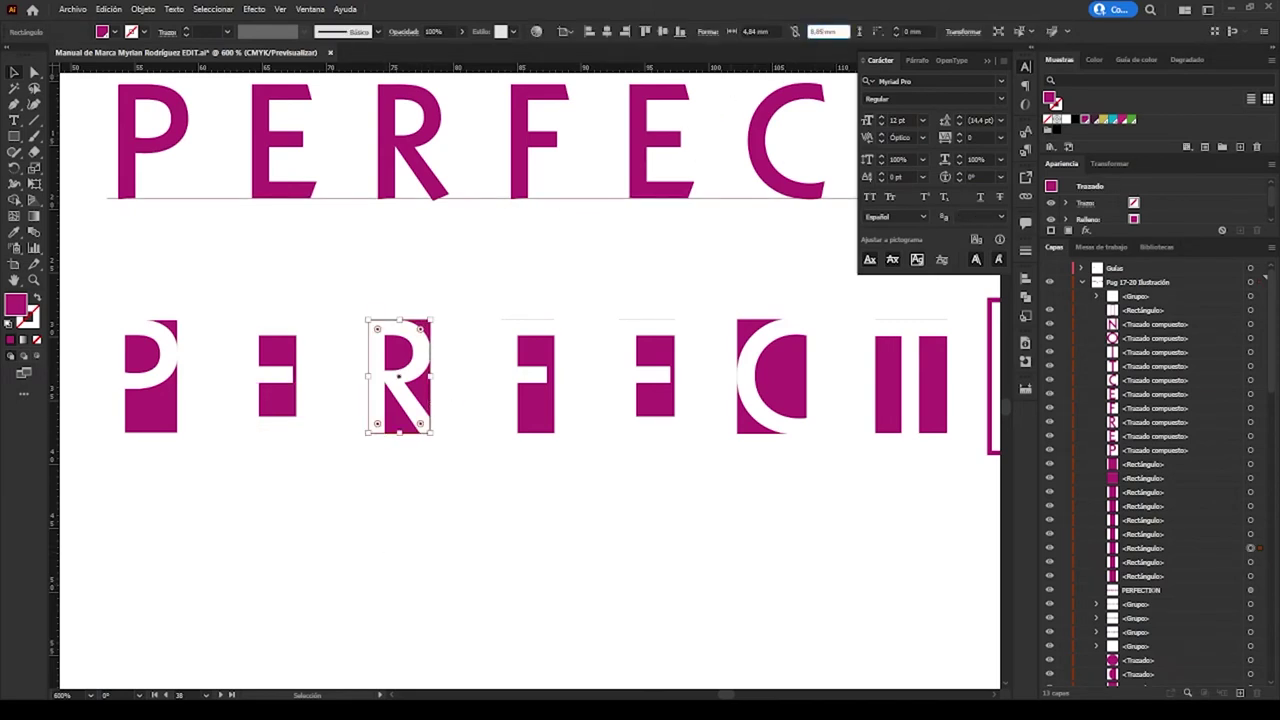
{"action": "left_click", "coordinate": [826, 31]}
{"action": "left_click", "coordinate": [589, 511]}
{"action": "left_click", "coordinate": [547, 405]}
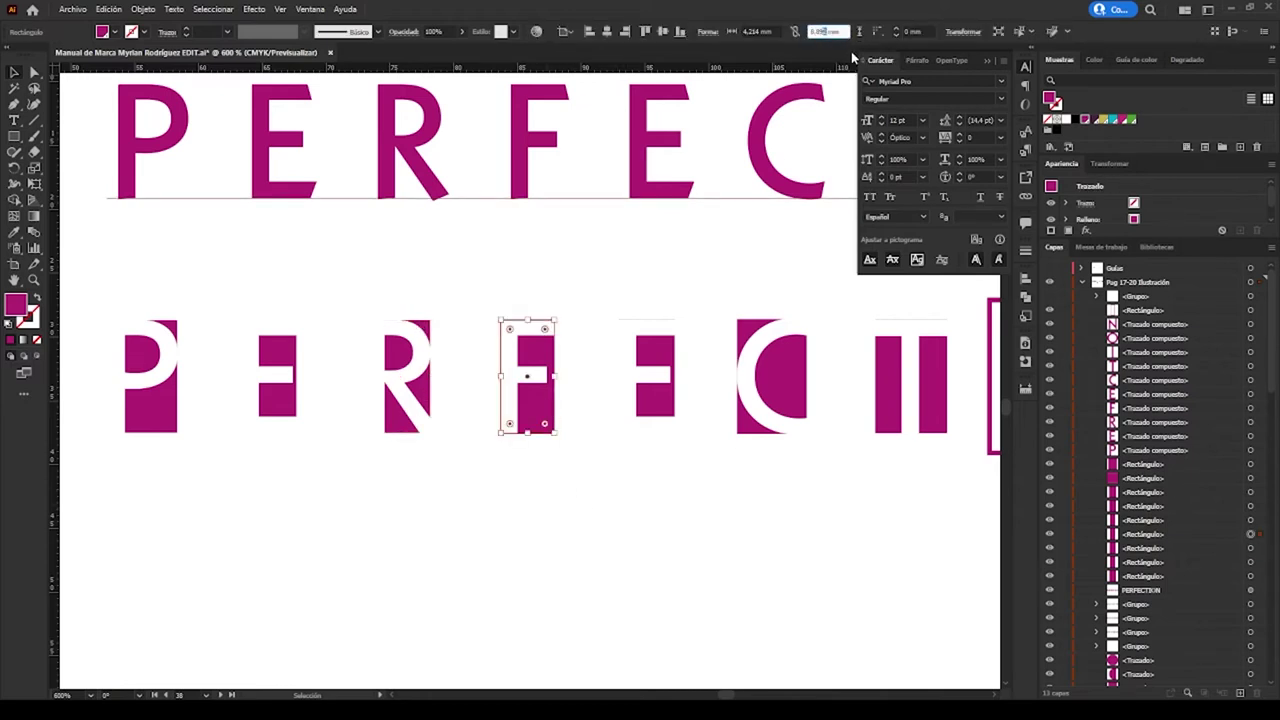
{"action": "left_click", "coordinate": [620, 478]}
{"action": "left_click", "coordinate": [547, 362]}
{"action": "key", "text": "ctrl+alt+bracketright"}
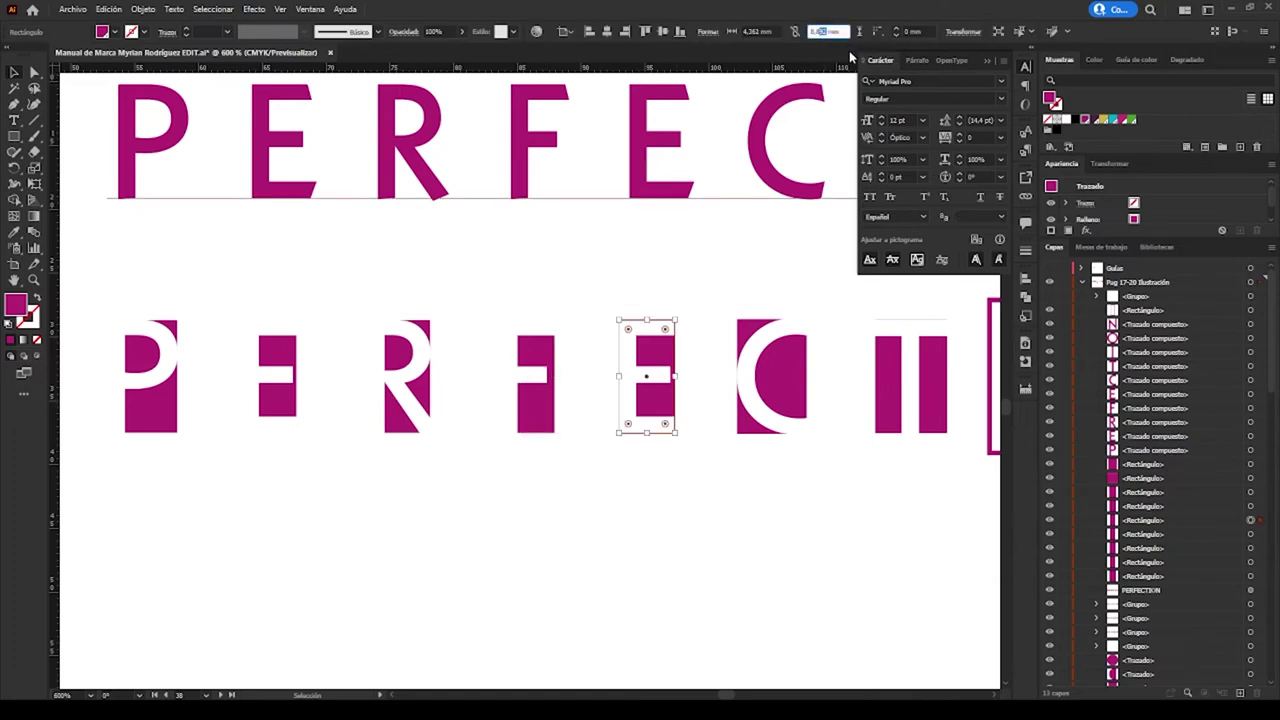
Move through the C to the T block, confirm the T's new width, and zoom out
{"action": "left_click", "coordinate": [691, 563]}
{"action": "scroll", "coordinate": [691, 563], "scroll_direction": "right", "scroll_amount": 5}
{"action": "left_click", "coordinate": [388, 397]}
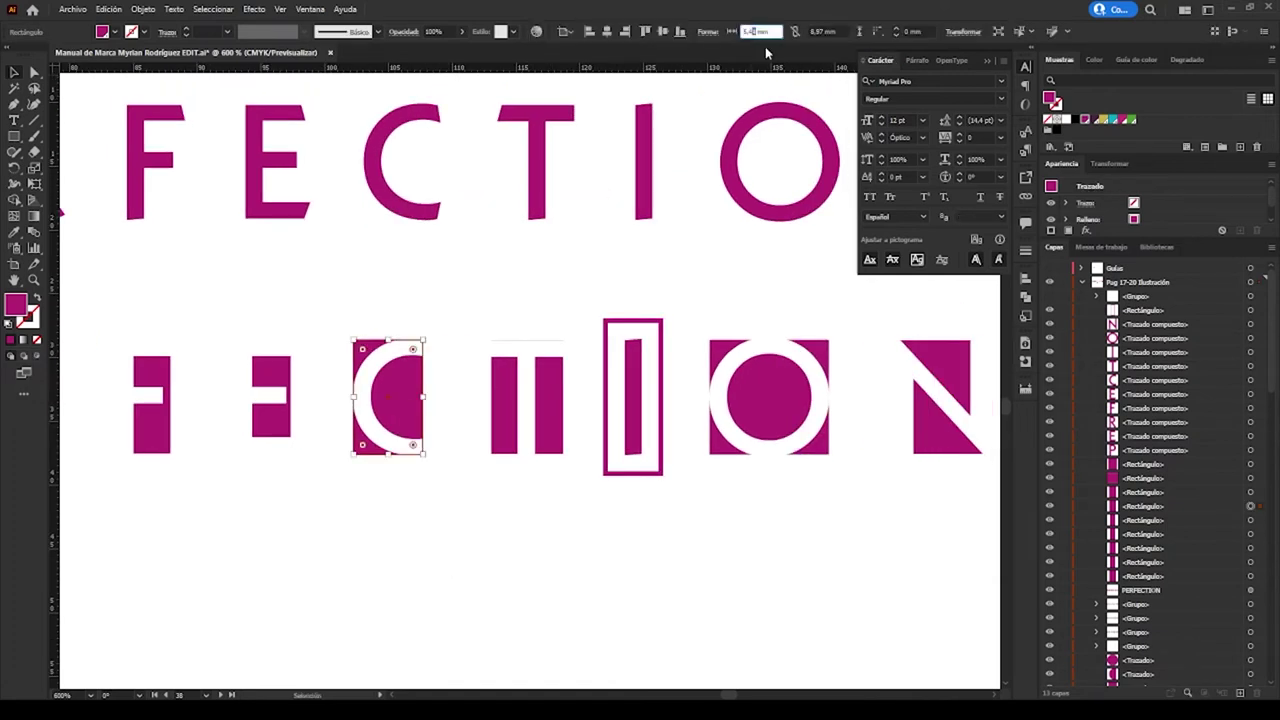
{"action": "key", "text": "ctrl+alt+bracketright"}
{"action": "key", "text": "Return"}
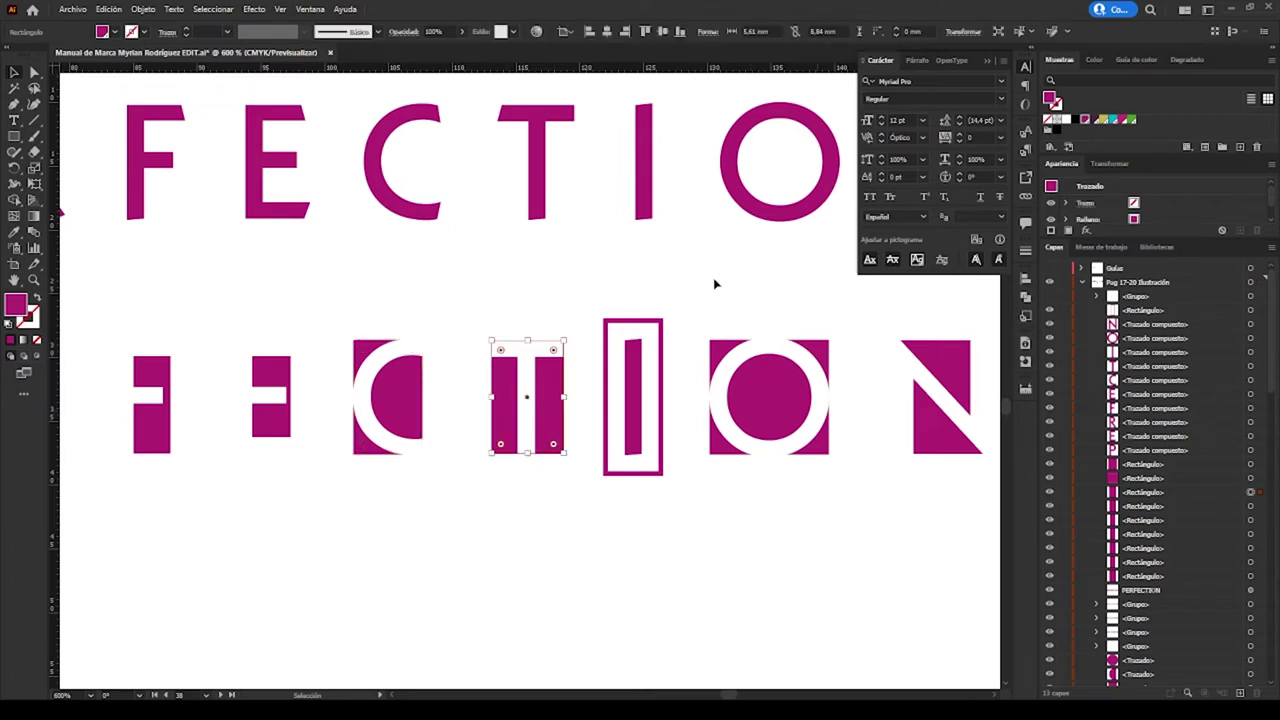
{"action": "scroll", "coordinate": [251, 591], "scroll_direction": "right", "scroll_amount": 5}
{"action": "scroll", "coordinate": [483, 560], "scroll_direction": "left", "scroll_amount": 10}
{"action": "left_click", "coordinate": [482, 562]}
{"action": "key", "text": "ctrl+minus"}
{"action": "key", "text": "ctrl+minus"}
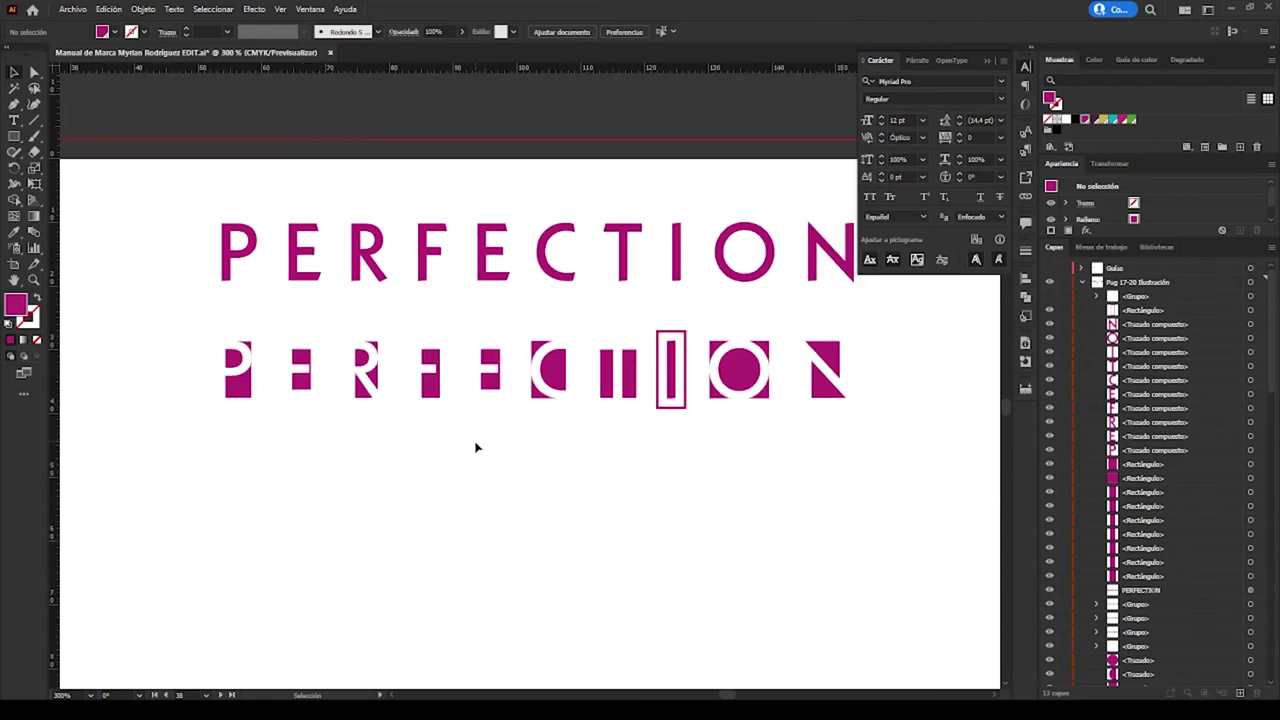
Alt-drag the second PERFECTION row down to duplicate it as a third row
{"action": "left_click", "coordinate": [484, 388]}
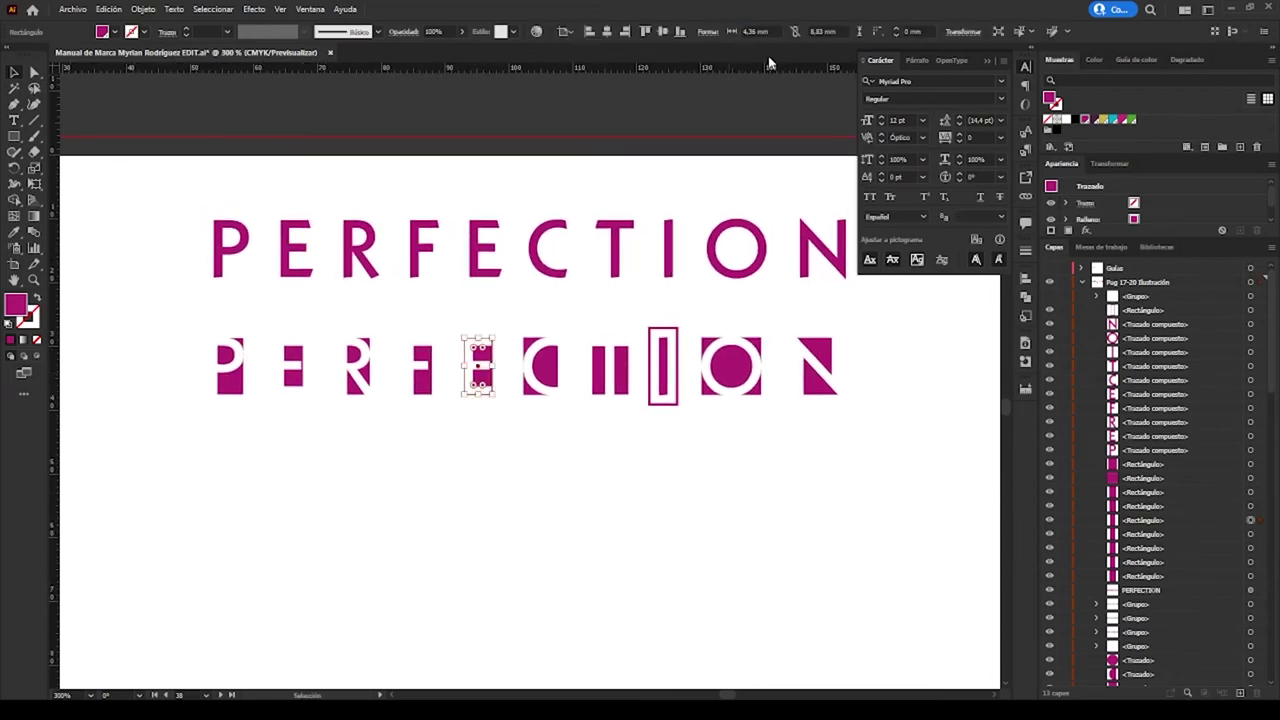
{"action": "left_click", "coordinate": [553, 524]}
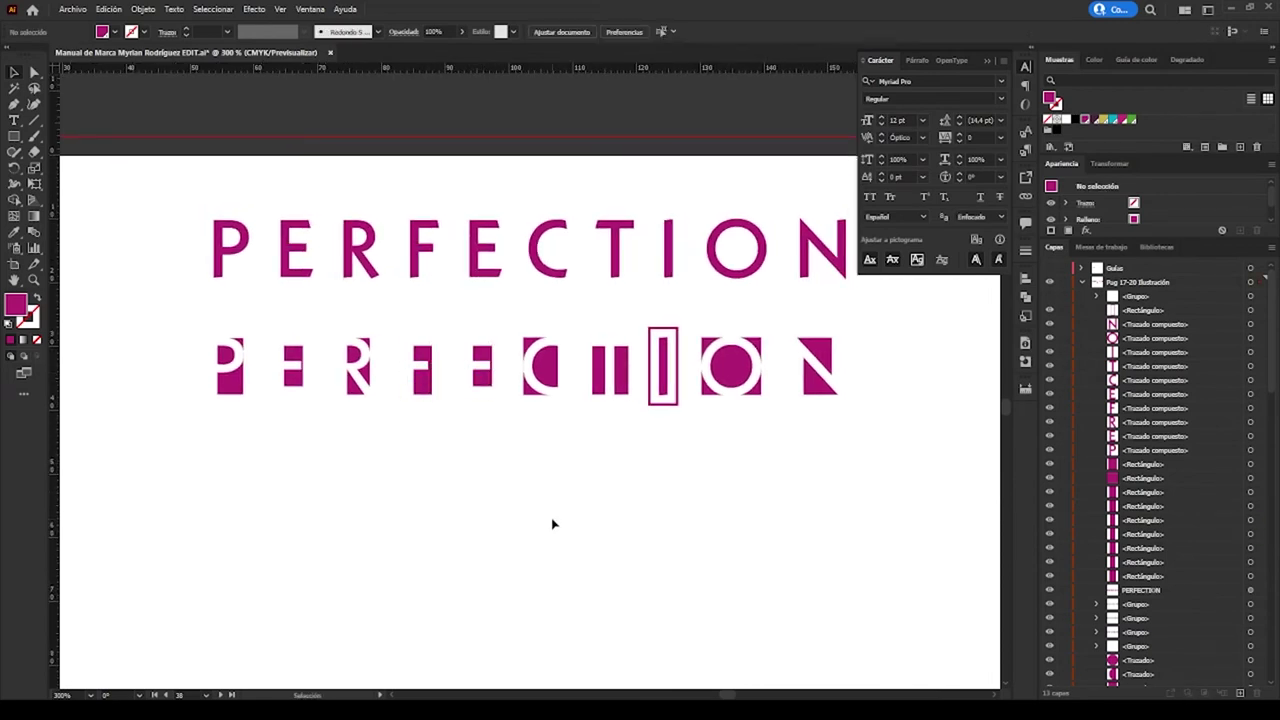
{"action": "left_click", "coordinate": [626, 368]}
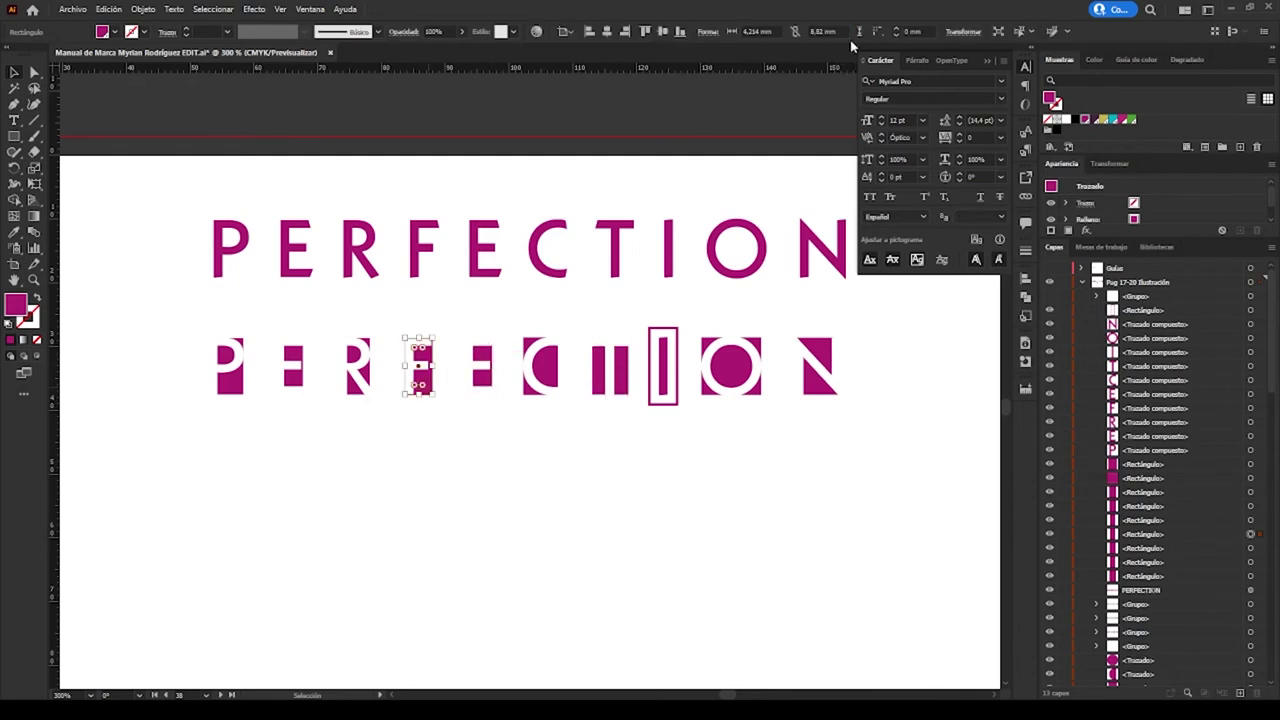
{"action": "left_click_drag", "start_coordinate": [235, 388], "coordinate": [235, 473], "text": "alt"}
{"action": "scroll", "coordinate": [355, 541], "scroll_direction": "down", "scroll_amount": 2}
{"action": "left_click", "coordinate": [355, 541]}
{"action": "key", "text": "ctrl+plus"}
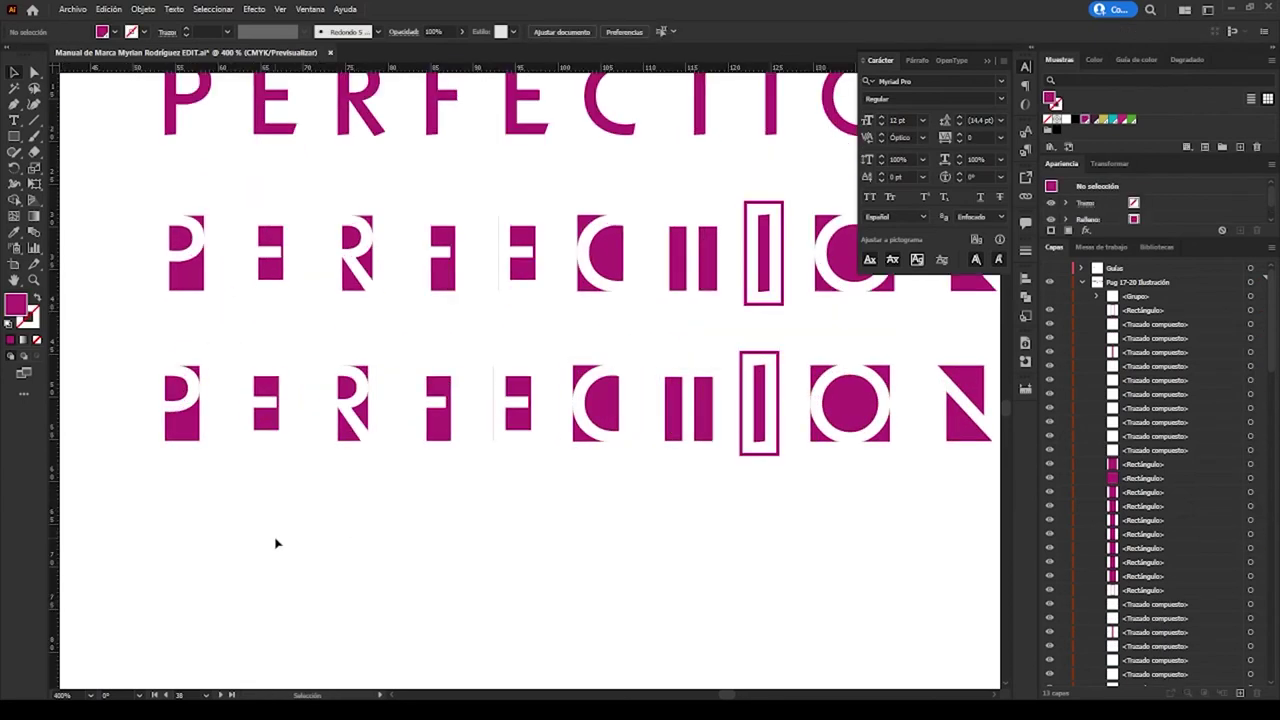
Select the whole third row except the outlined I
{"action": "left_click", "coordinate": [523, 424]}
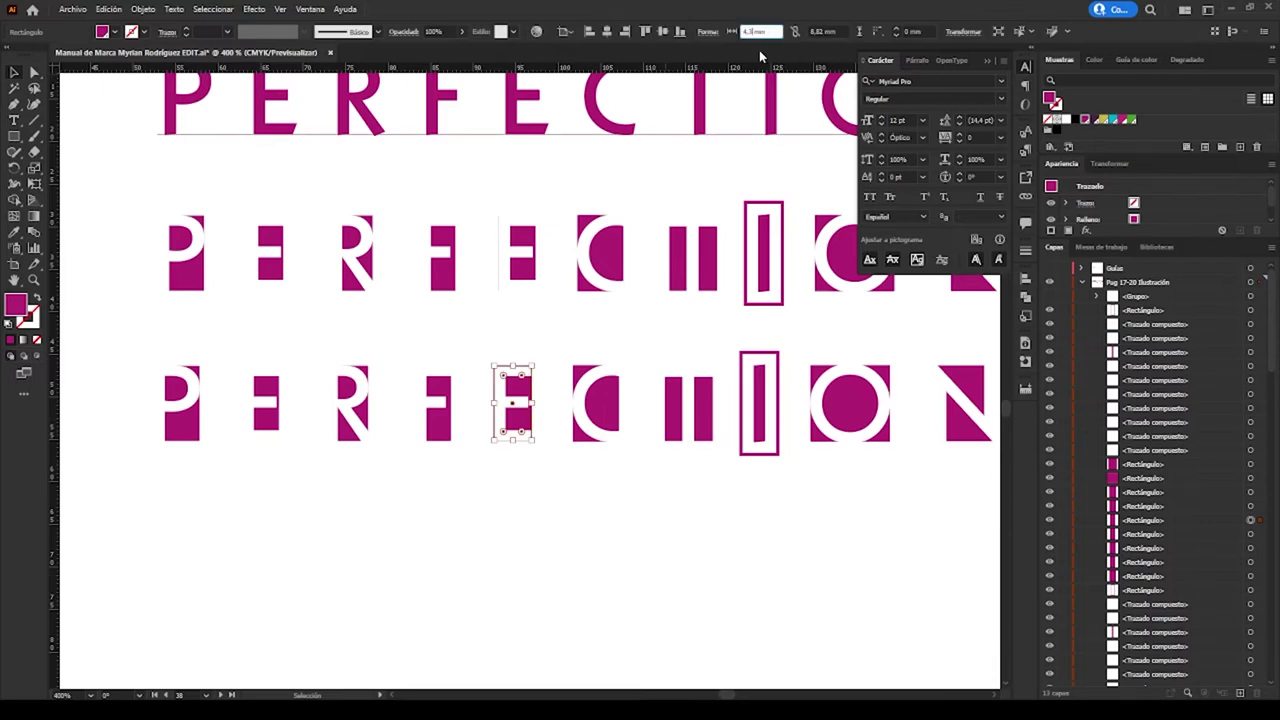
{"action": "left_click", "coordinate": [548, 564]}
{"action": "key", "text": "ctrl+plus"}
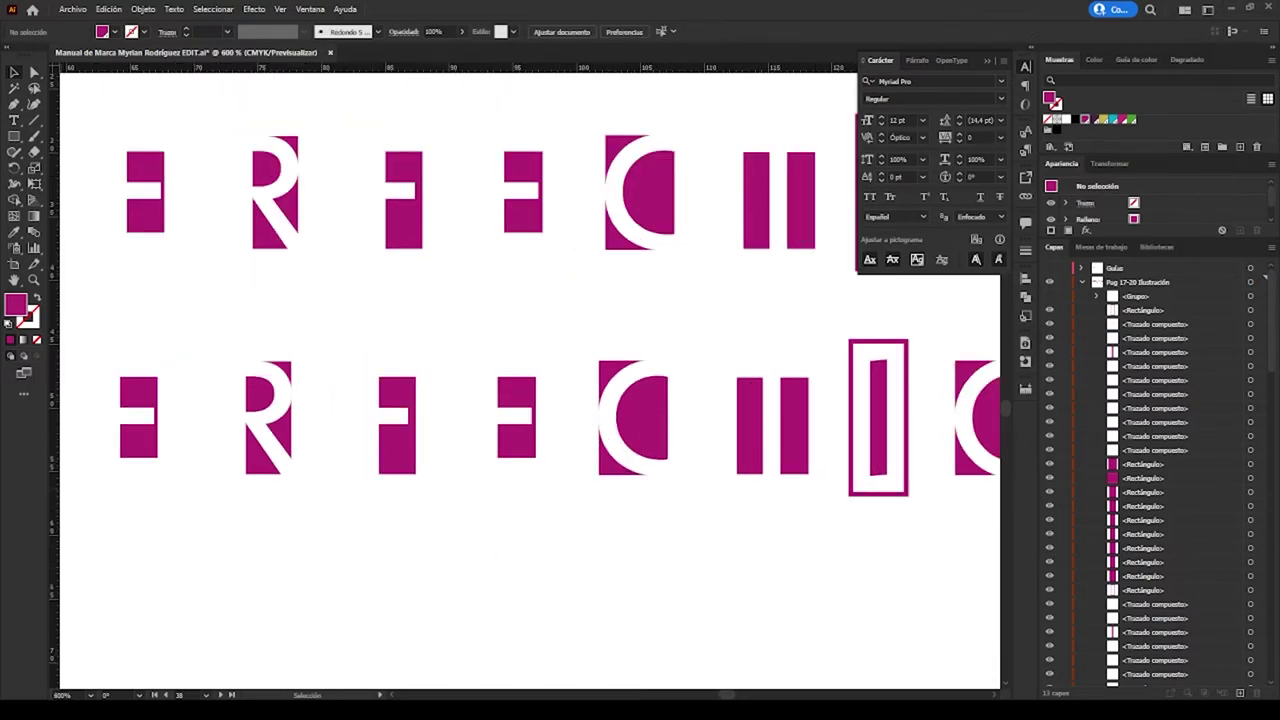
{"action": "key", "text": "ctrl+minus"}
{"action": "key", "text": "ctrl+minus"}
{"action": "left_click_drag", "start_coordinate": [193, 485], "coordinate": [785, 418]}
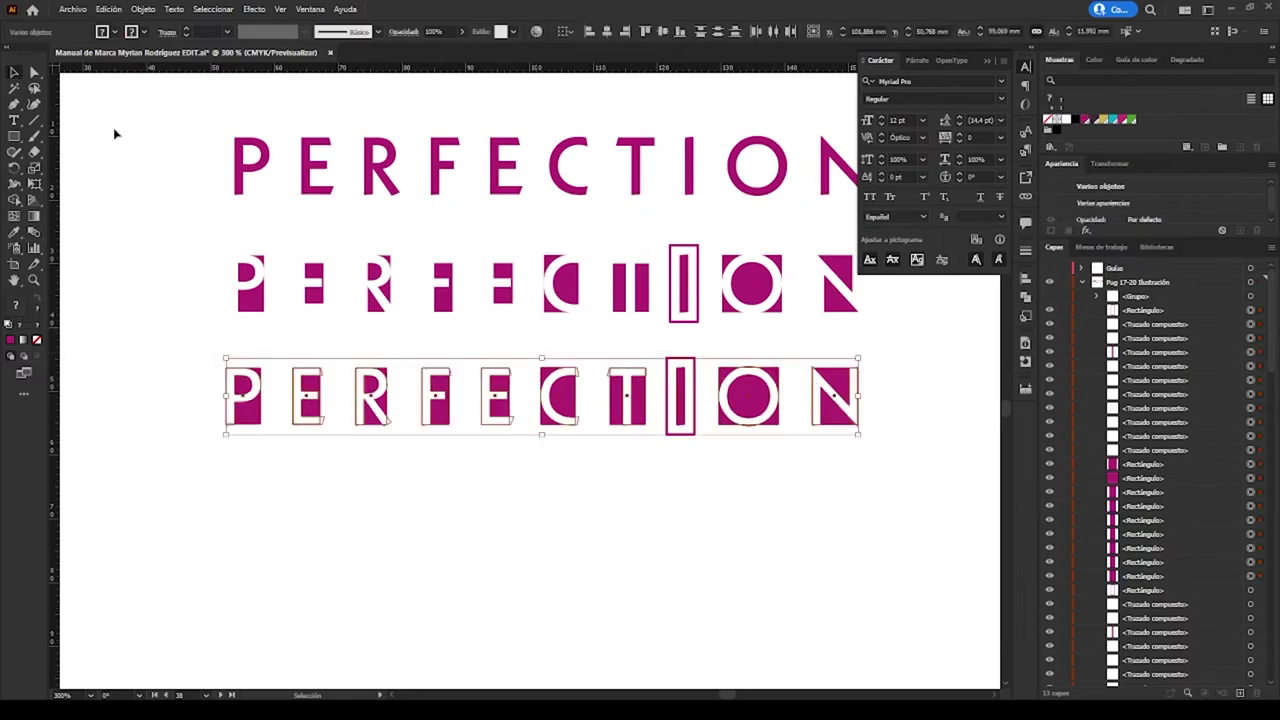
{"action": "left_click", "coordinate": [686, 358], "text": "shift"}
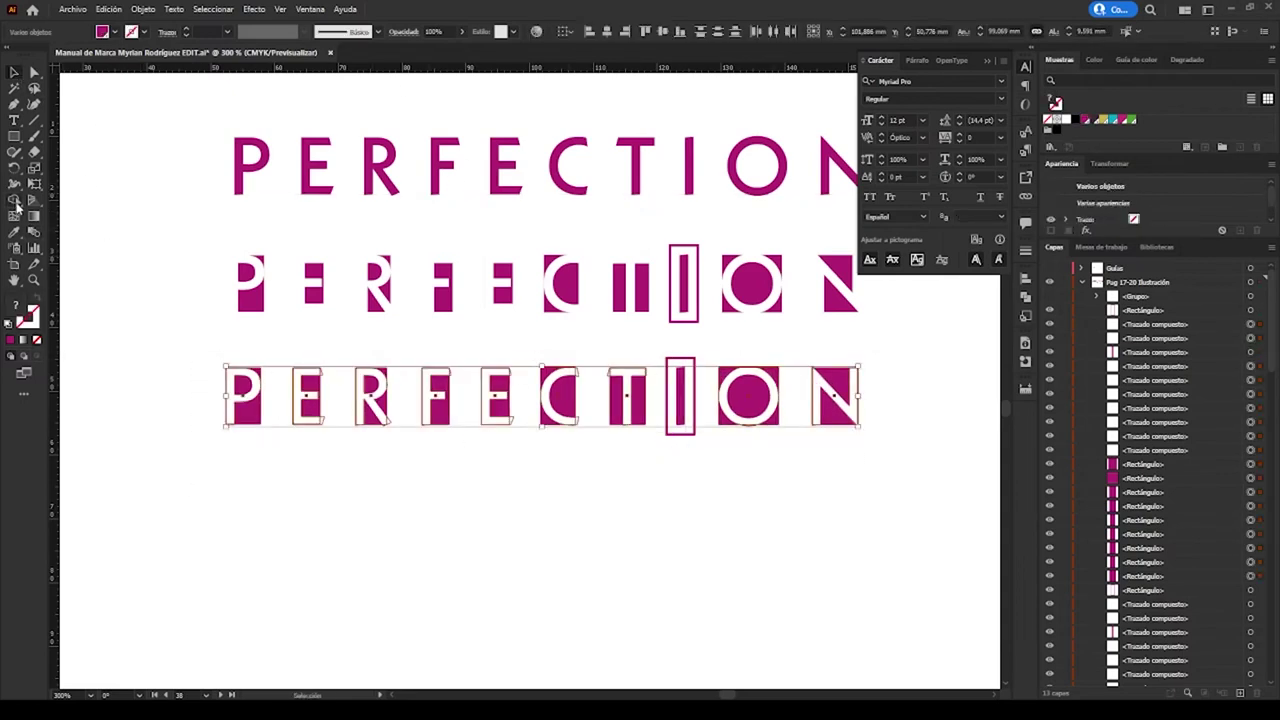
{"action": "left_click", "coordinate": [14, 200]}
{"action": "key", "text": "ctrl+plus"}
{"action": "key", "text": "ctrl+plus"}
{"action": "scroll", "coordinate": [486, 480], "scroll_direction": "left", "scroll_amount": 5}
{"action": "scroll", "coordinate": [343, 391], "scroll_direction": "left", "scroll_amount": 3}
Delete the white regions of the P, E, R and F in the third row
{"action": "left_click", "coordinate": [322, 328]}
{"action": "key", "text": "ctrl+plus"}
{"action": "scroll", "coordinate": [443, 421], "scroll_direction": "right", "scroll_amount": 5}
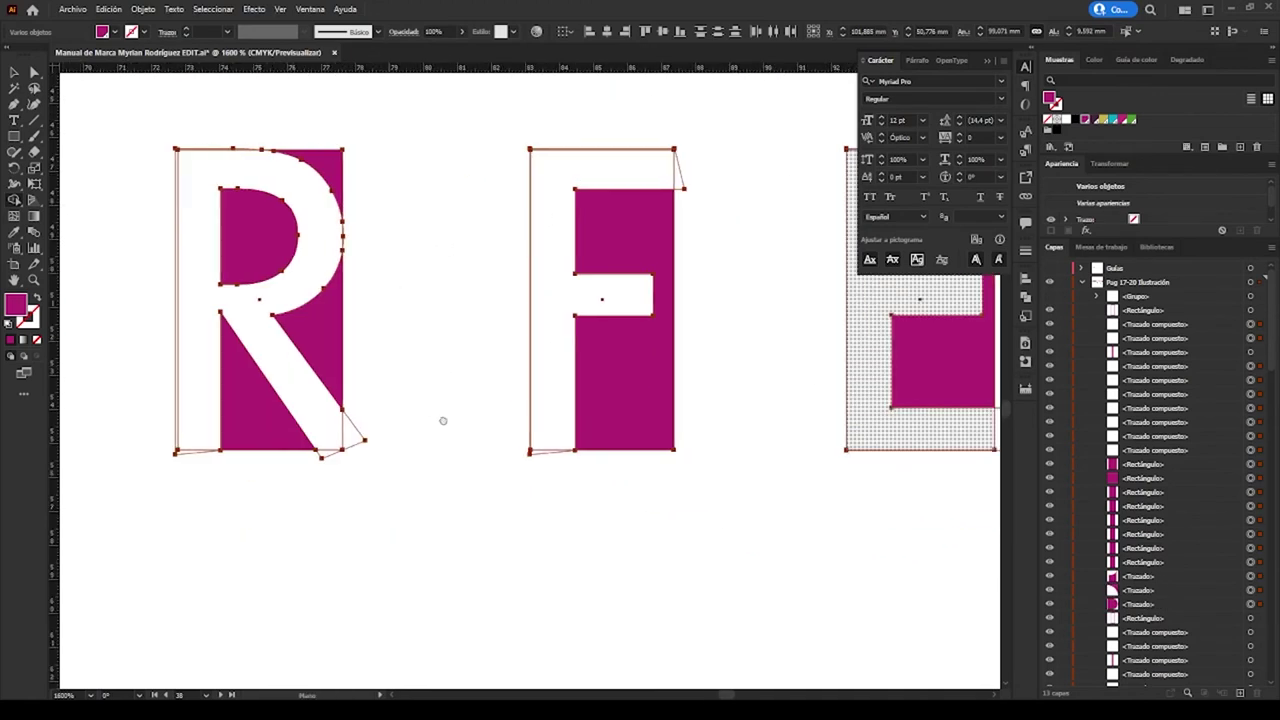
{"action": "scroll", "coordinate": [443, 421], "scroll_direction": "left", "scroll_amount": 10}
{"action": "left_click", "coordinate": [460, 380]}
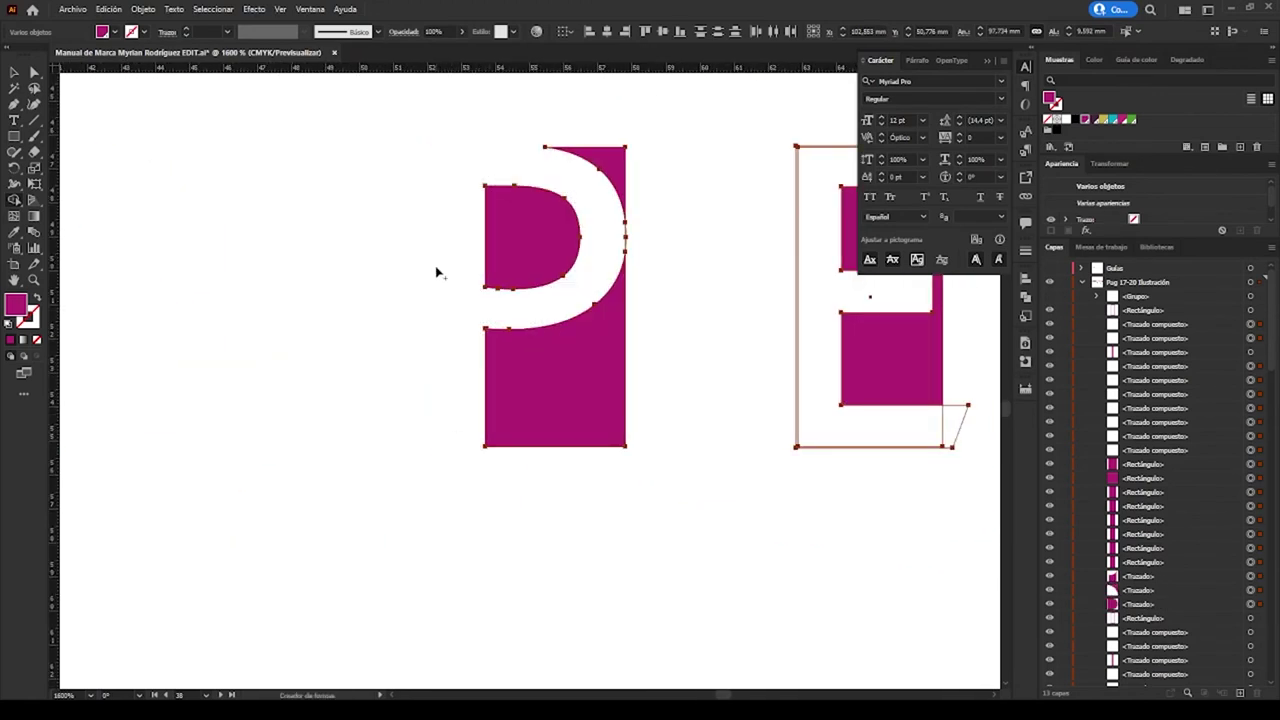
{"action": "scroll", "coordinate": [470, 400], "scroll_direction": "right", "scroll_amount": 5}
{"action": "left_click", "coordinate": [372, 420]}
{"action": "scroll", "coordinate": [560, 470], "scroll_direction": "right", "scroll_amount": 4}
{"action": "left_click", "coordinate": [540, 505]}
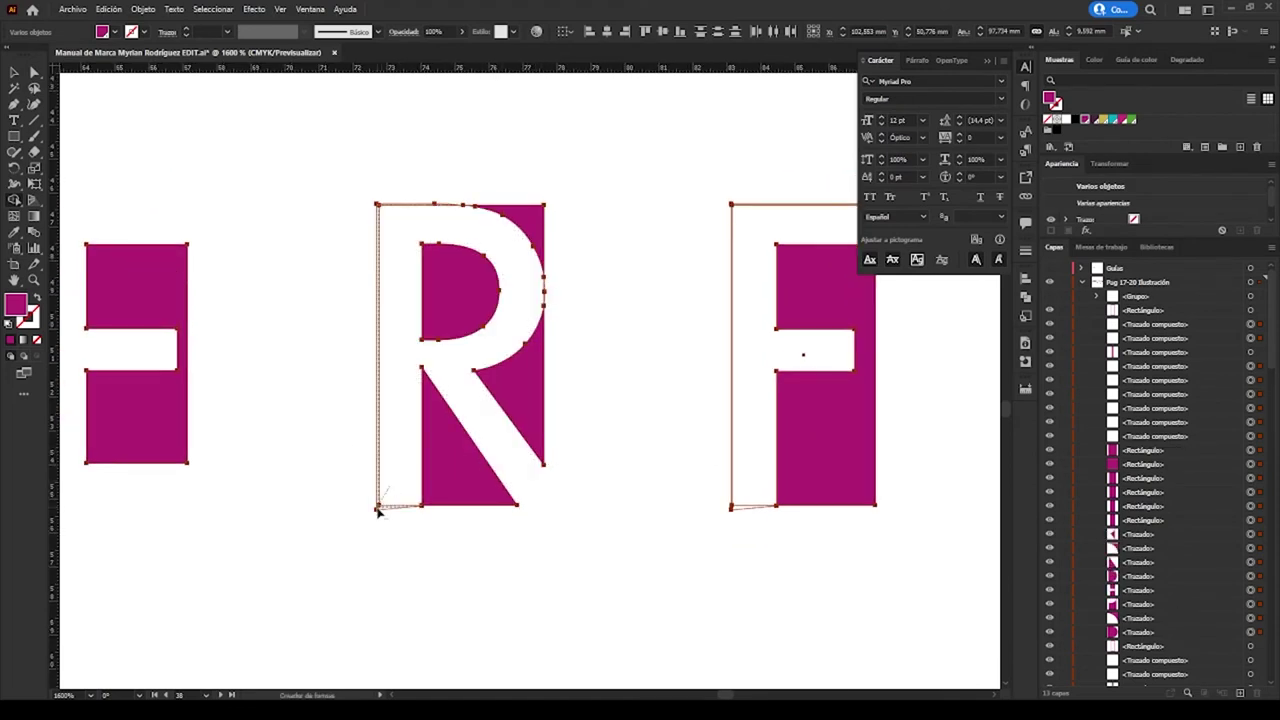
{"action": "scroll", "coordinate": [380, 508], "scroll_direction": "right", "scroll_amount": 5}
{"action": "left_click", "coordinate": [414, 514]}
Delete the white regions of the T, O and N, then deselect and zoom out
{"action": "scroll", "coordinate": [523, 505], "scroll_direction": "right", "scroll_amount": 5}
{"action": "scroll", "coordinate": [523, 505], "scroll_direction": "right", "scroll_amount": 5}
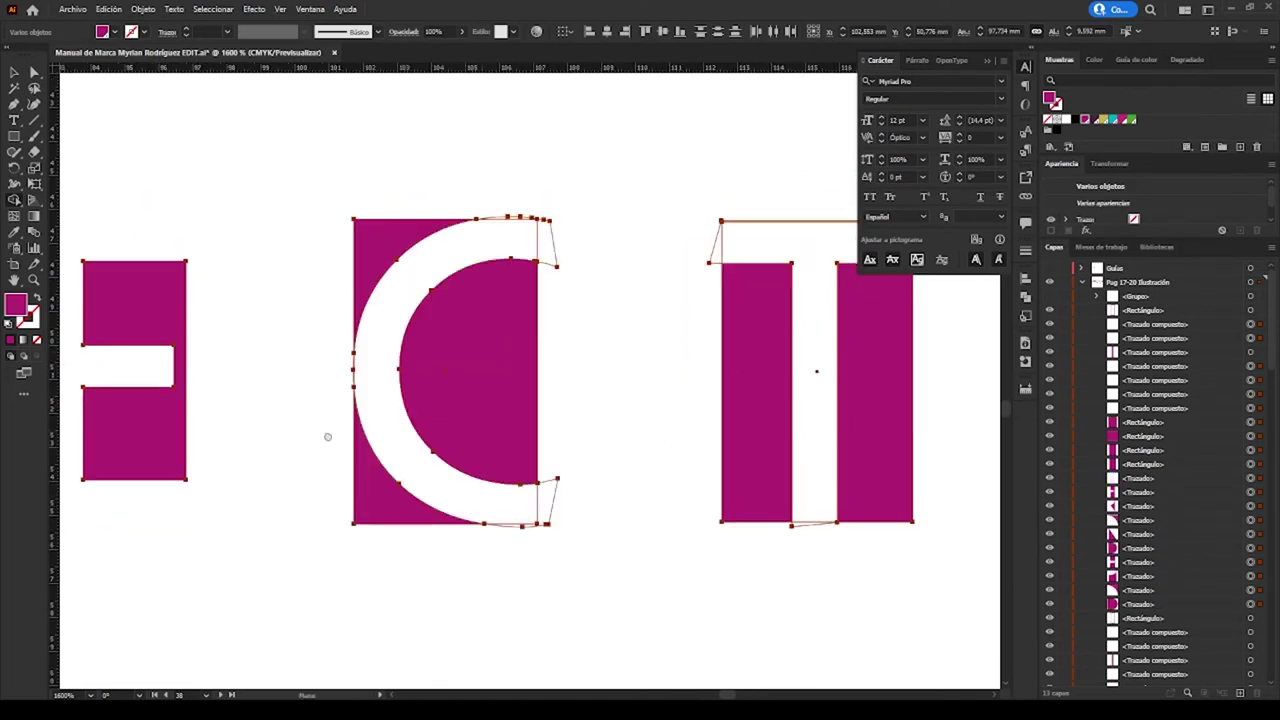
{"action": "scroll", "coordinate": [558, 232], "scroll_direction": "right", "scroll_amount": 5}
{"action": "left_click", "coordinate": [372, 248]}
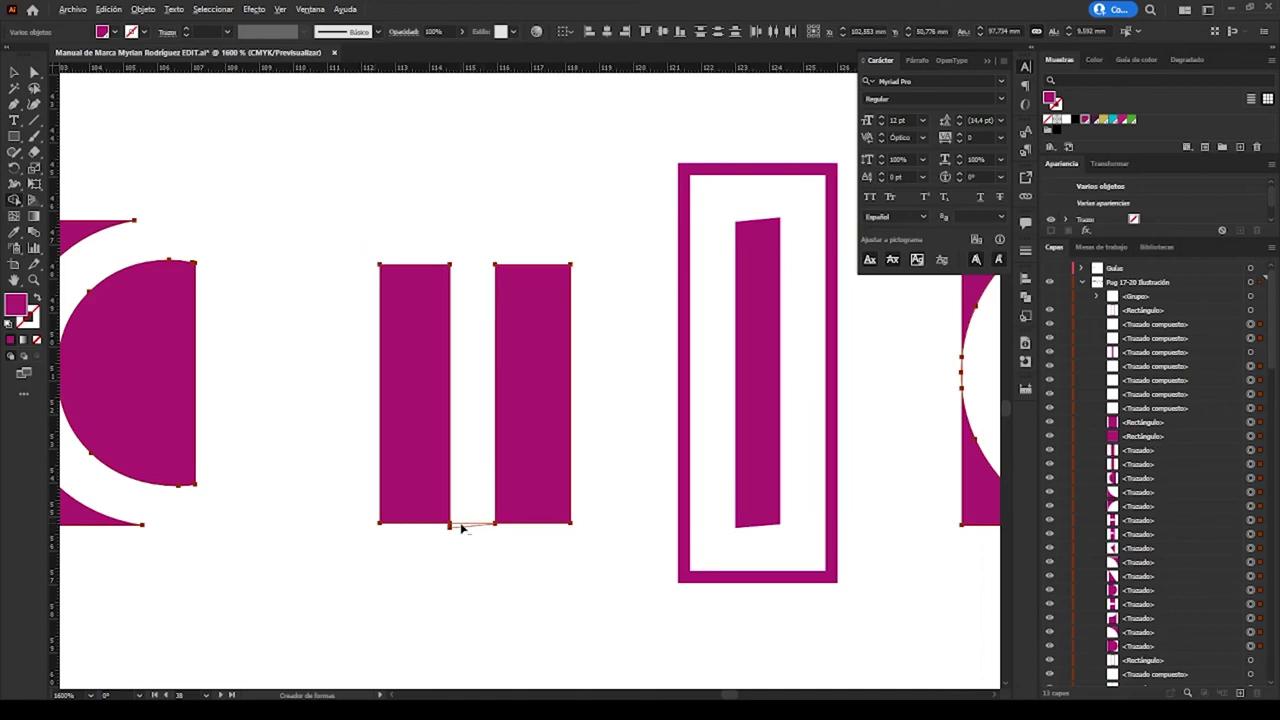
{"action": "scroll", "coordinate": [391, 286], "scroll_direction": "right", "scroll_amount": 10}
{"action": "left_click", "coordinate": [391, 286]}
{"action": "scroll", "coordinate": [360, 437], "scroll_direction": "right", "scroll_amount": 7}
{"action": "left_click", "coordinate": [403, 369]}
{"action": "left_click", "coordinate": [600, 430], "text": "alt"}
{"action": "scroll", "coordinate": [546, 409], "scroll_direction": "right", "scroll_amount": 9}
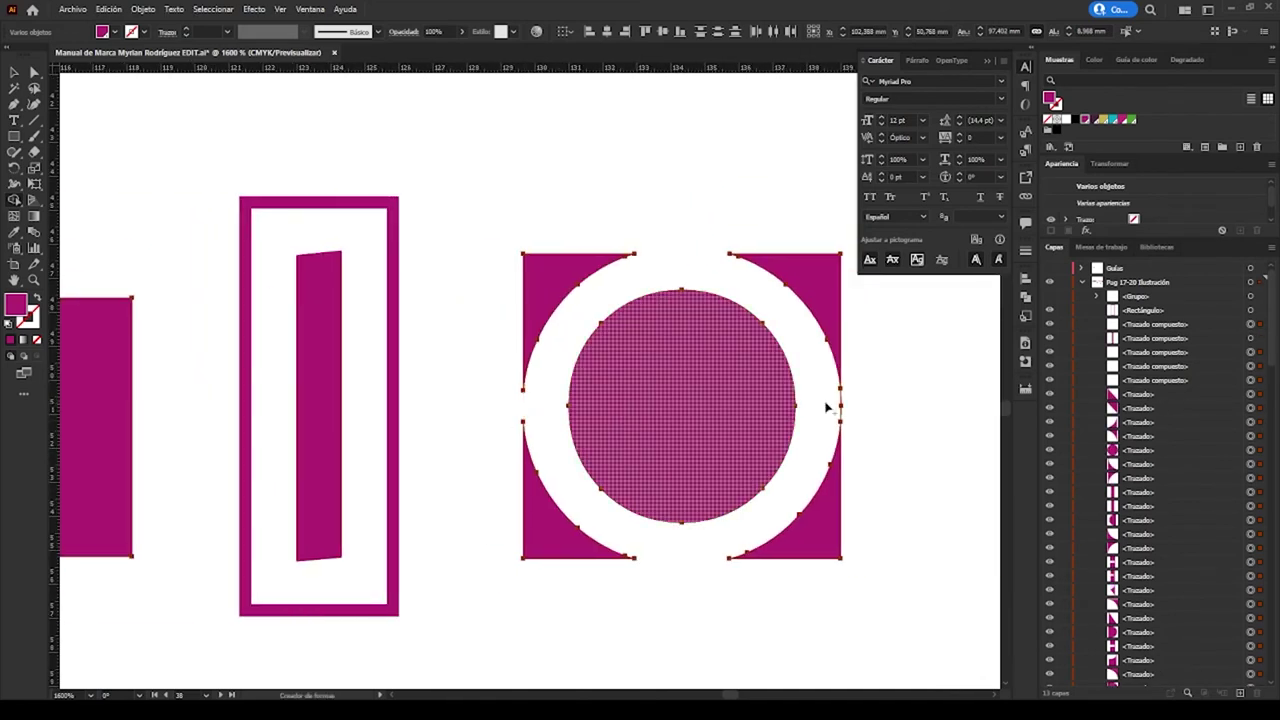
{"action": "scroll", "coordinate": [829, 406], "scroll_direction": "left", "scroll_amount": 4}
{"action": "scroll", "coordinate": [561, 484], "scroll_direction": "right", "scroll_amount": 7}
{"action": "scroll", "coordinate": [420, 489], "scroll_direction": "right", "scroll_amount": 8}
{"action": "scroll", "coordinate": [737, 506], "scroll_direction": "left", "scroll_amount": 2}
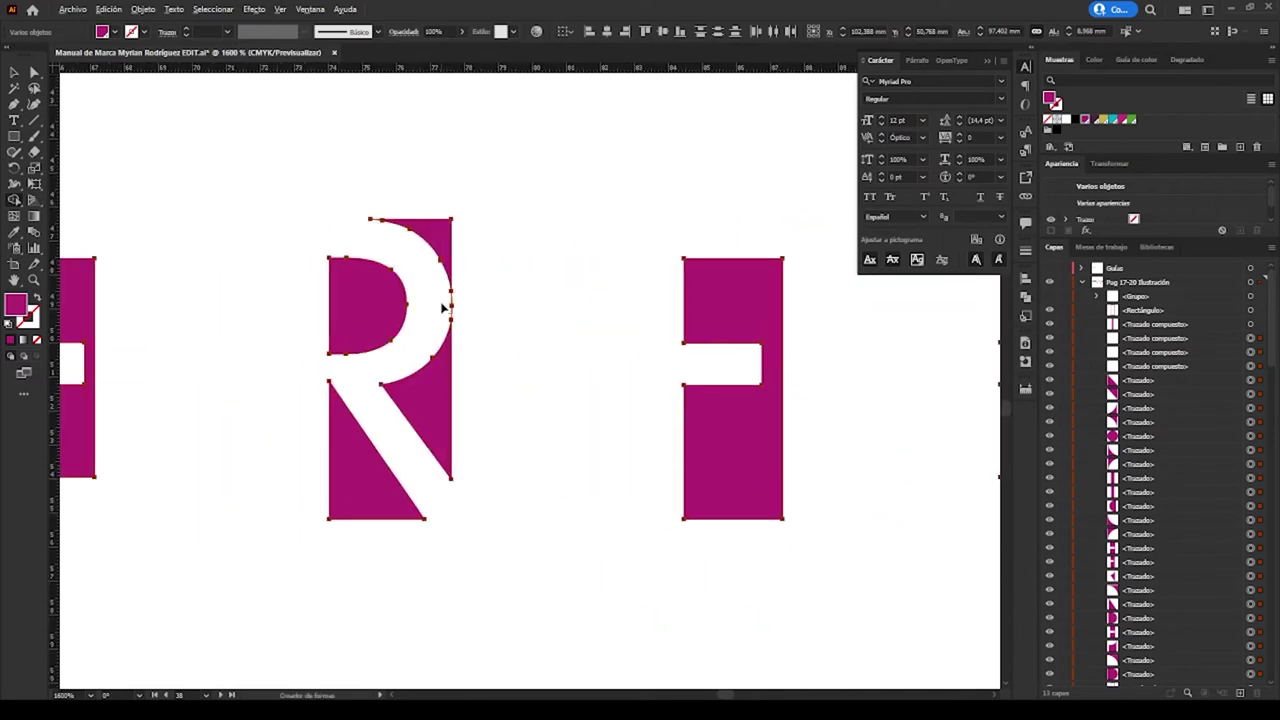
{"action": "scroll", "coordinate": [363, 434], "scroll_direction": "left", "scroll_amount": 6}
{"action": "scroll", "coordinate": [363, 434], "scroll_direction": "left", "scroll_amount": 5}
{"action": "left_click", "coordinate": [386, 360]}
{"action": "left_click", "coordinate": [606, 586]}
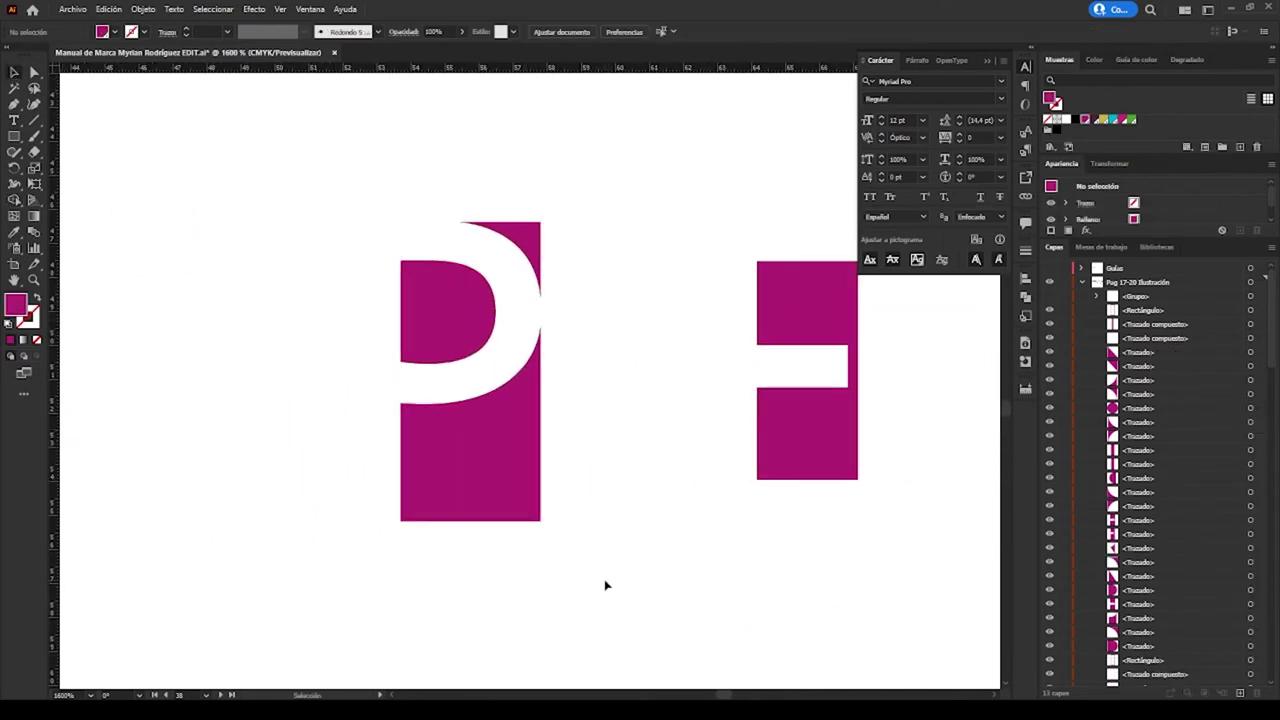
{"action": "key", "text": "ctrl+minus"}
{"action": "key", "text": "ctrl+minus"}
{"action": "key", "text": "ctrl+minus"}
{"action": "key", "text": "ctrl+minus"}
{"action": "key", "text": "ctrl+minus"}
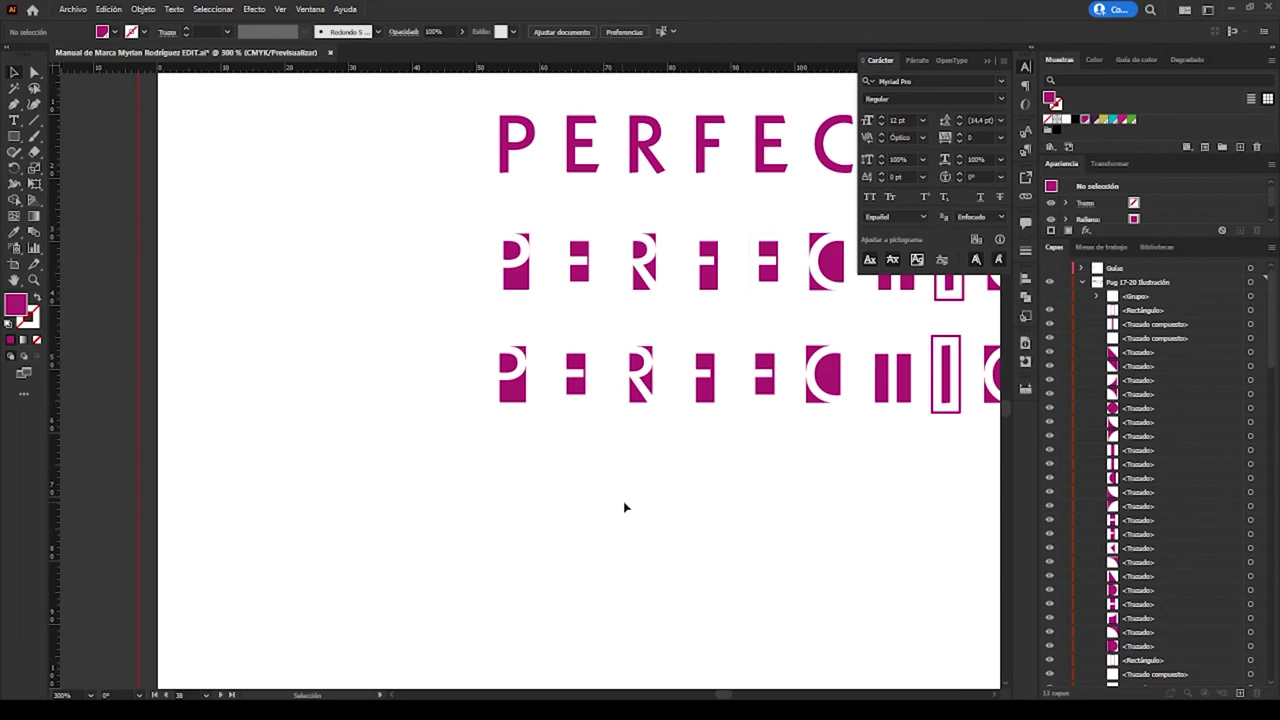
Alt-drag the third row downward into a fourth row and zoom in on its first letters
{"action": "scroll", "coordinate": [625, 507], "scroll_direction": "right", "scroll_amount": 5}
{"action": "left_click_drag", "start_coordinate": [731, 337], "coordinate": [211, 358]}
{"action": "left_click_drag", "start_coordinate": [237, 413], "coordinate": [233, 543]}
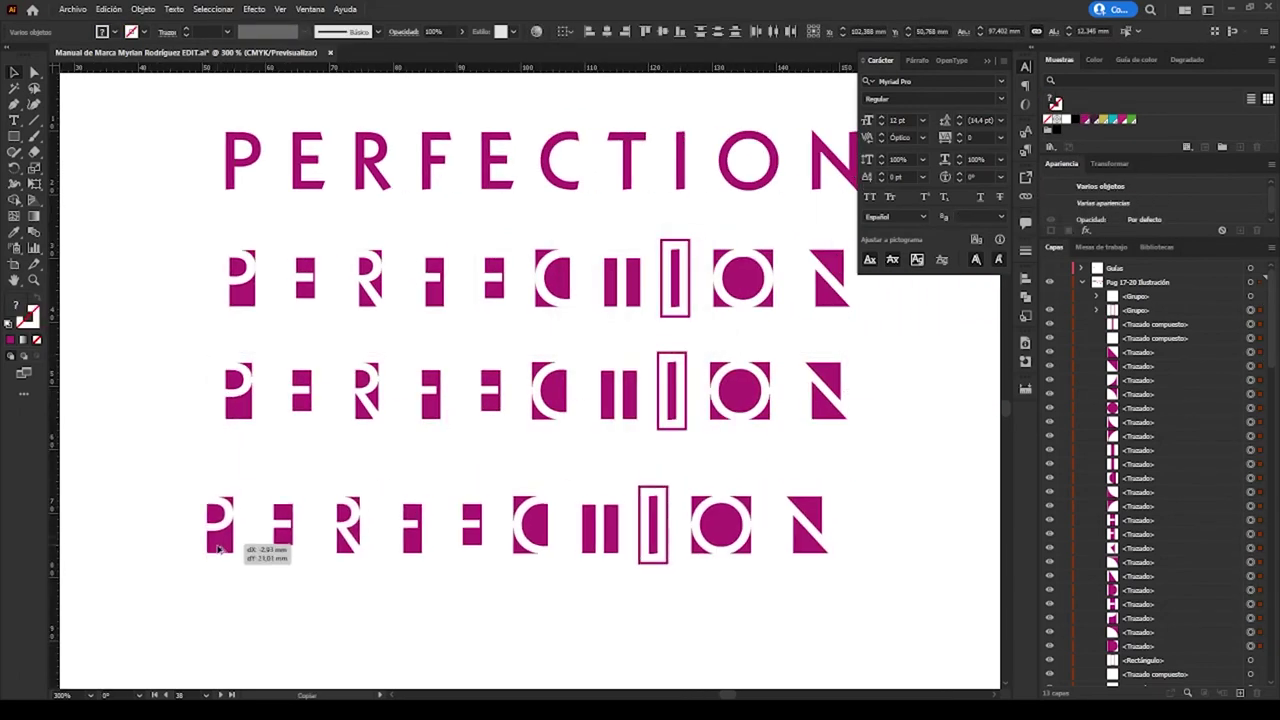
{"action": "key", "text": "ctrl+shift+a"}
{"action": "scroll", "coordinate": [530, 380], "scroll_direction": "down", "scroll_amount": 2}
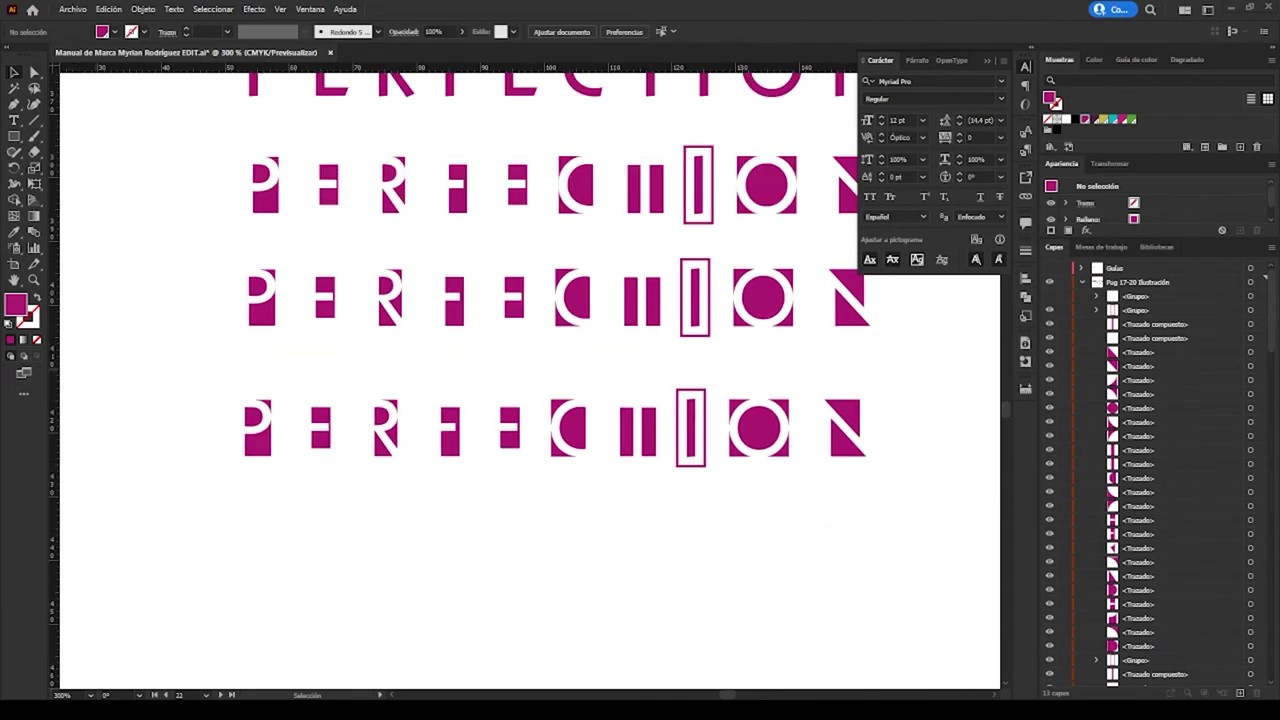
{"action": "key", "text": "ctrl+plus"}
{"action": "key", "text": "ctrl+plus"}
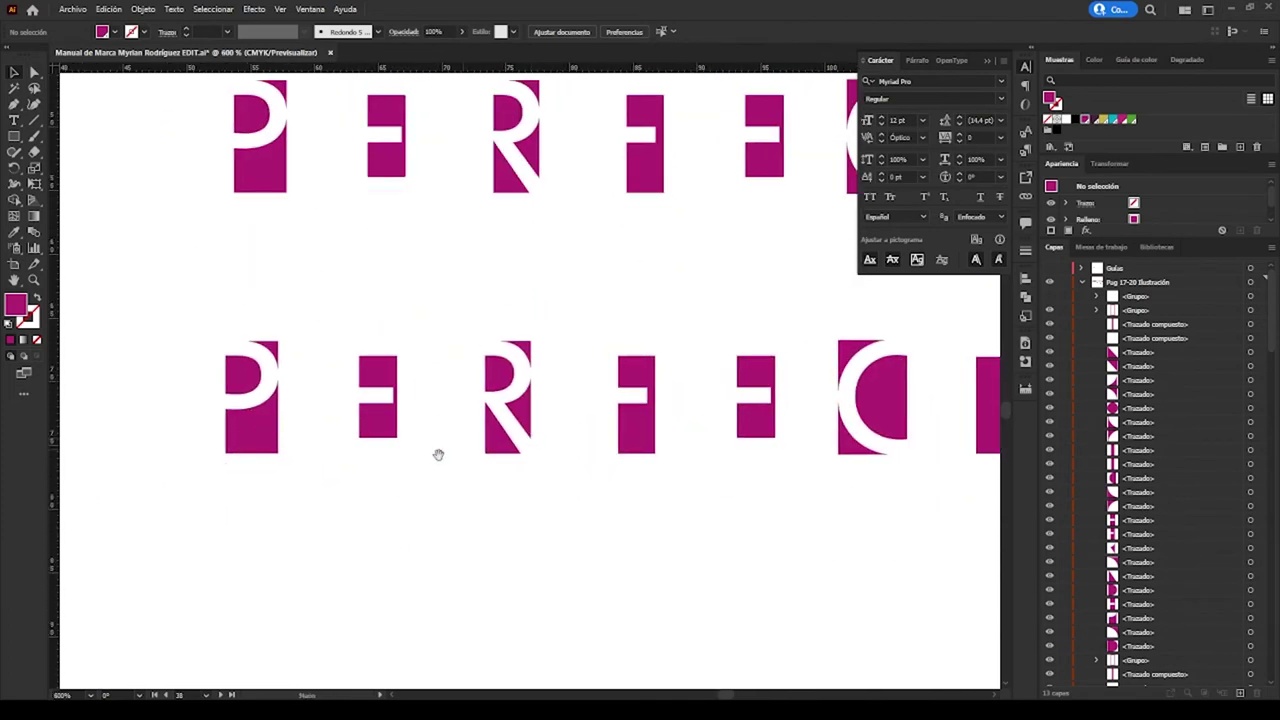
{"action": "key", "text": "ctrl+plus"}
{"action": "key", "text": "ctrl+plus"}
{"action": "left_click", "coordinate": [14, 137]}
Draw the new rectangle and start lining the gold square up under the P
{"action": "scroll", "coordinate": [530, 380], "scroll_direction": "down", "scroll_amount": 5}
{"action": "left_click_drag", "start_coordinate": [442, 331], "coordinate": [310, 194]}
{"action": "scroll", "coordinate": [380, 400], "scroll_direction": "up", "scroll_amount": 6}
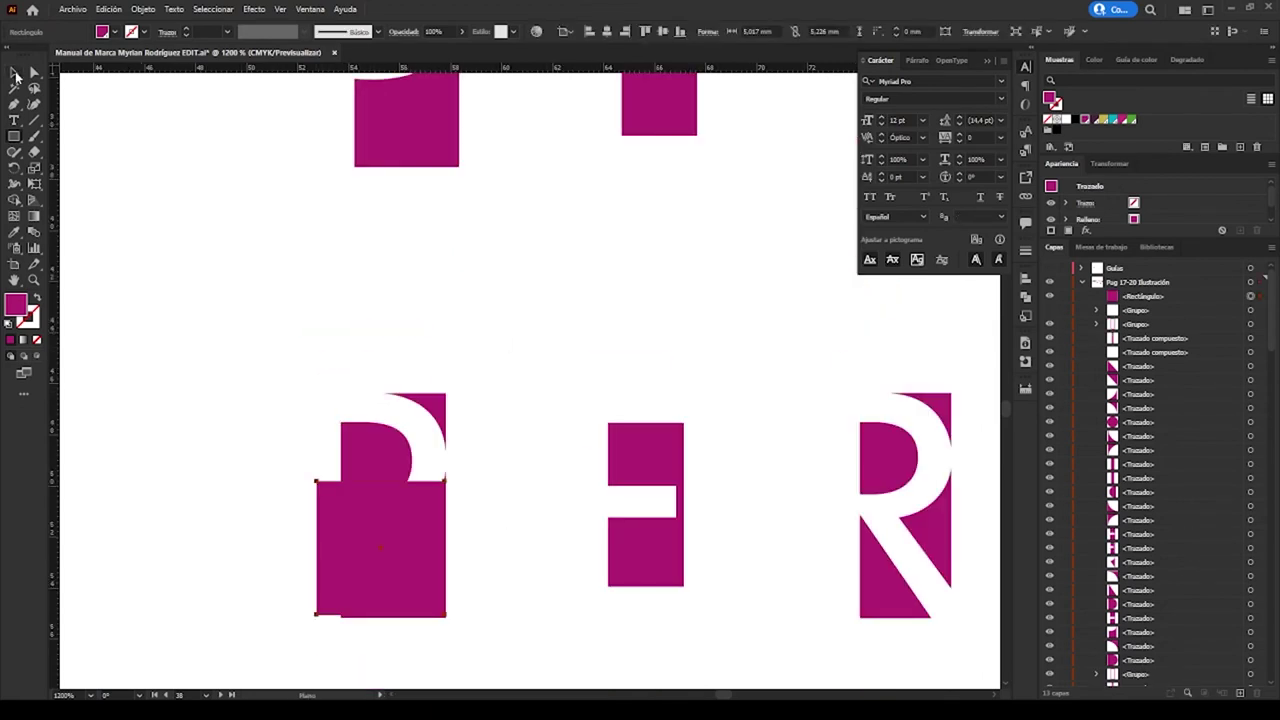
{"action": "scroll", "coordinate": [420, 480], "scroll_direction": "down", "scroll_amount": 3}
{"action": "left_click_drag", "start_coordinate": [457, 560], "coordinate": [383, 520]}
{"action": "left_click", "coordinate": [420, 330], "text": "shift"}
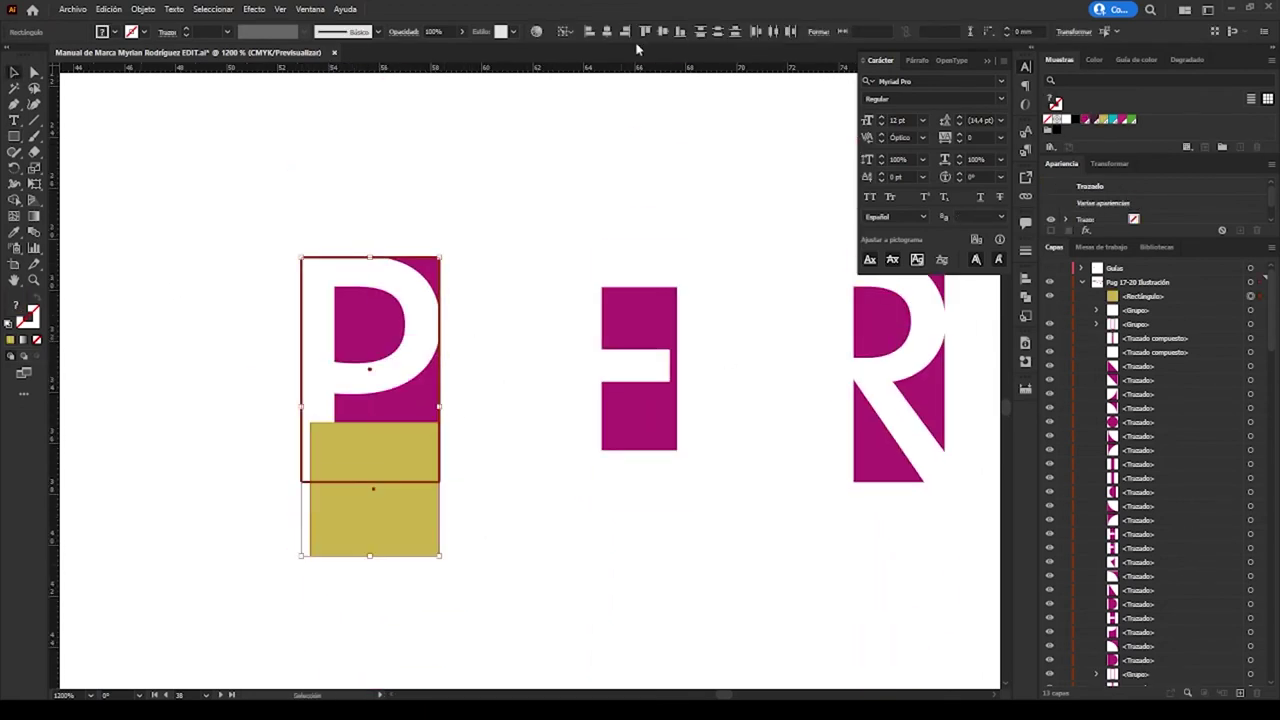
{"action": "left_click", "coordinate": [497, 510]}
{"action": "left_click_drag", "start_coordinate": [312, 492], "coordinate": [364, 505]}
{"action": "left_click", "coordinate": [310, 316]}
{"action": "left_click", "coordinate": [453, 518]}
Move the gold square into place directly beneath the second-row P
{"action": "scroll", "coordinate": [400, 500], "scroll_direction": "down", "scroll_amount": 2}
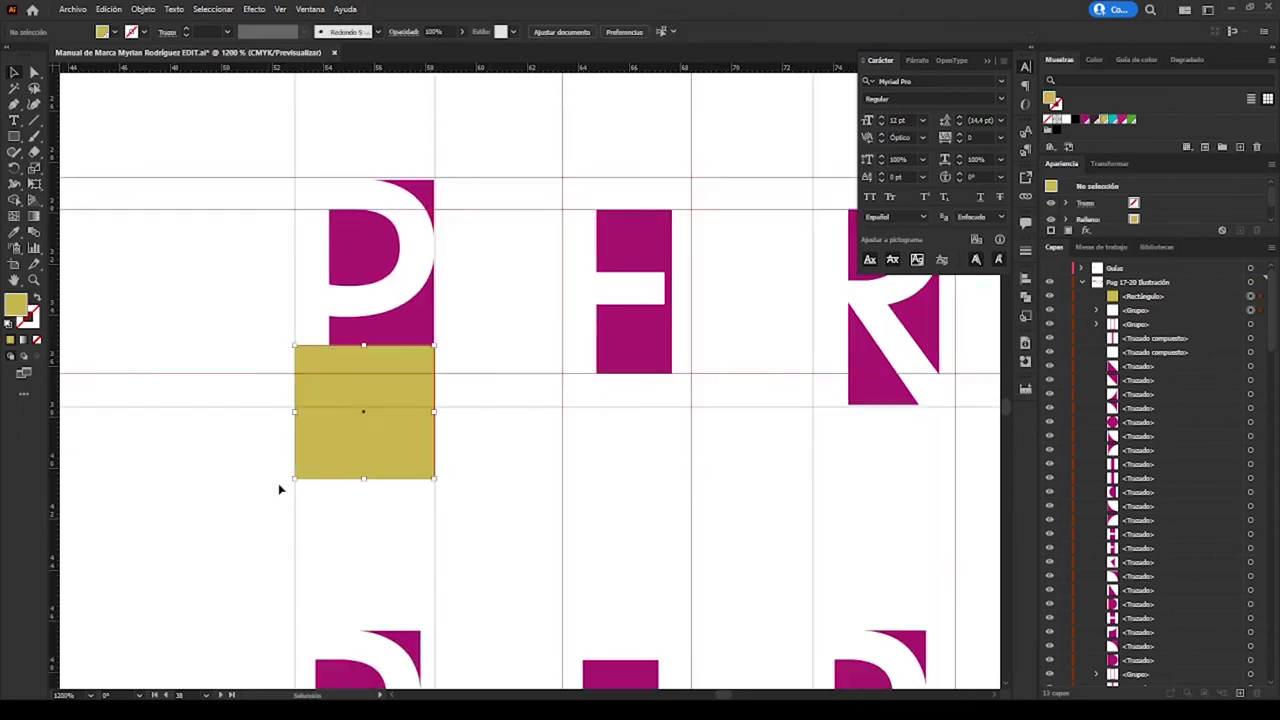
{"action": "key", "text": "ctrl+plus"}
{"action": "key", "text": "ctrl+plus"}
{"action": "left_click_drag", "start_coordinate": [491, 466], "coordinate": [369, 509]}
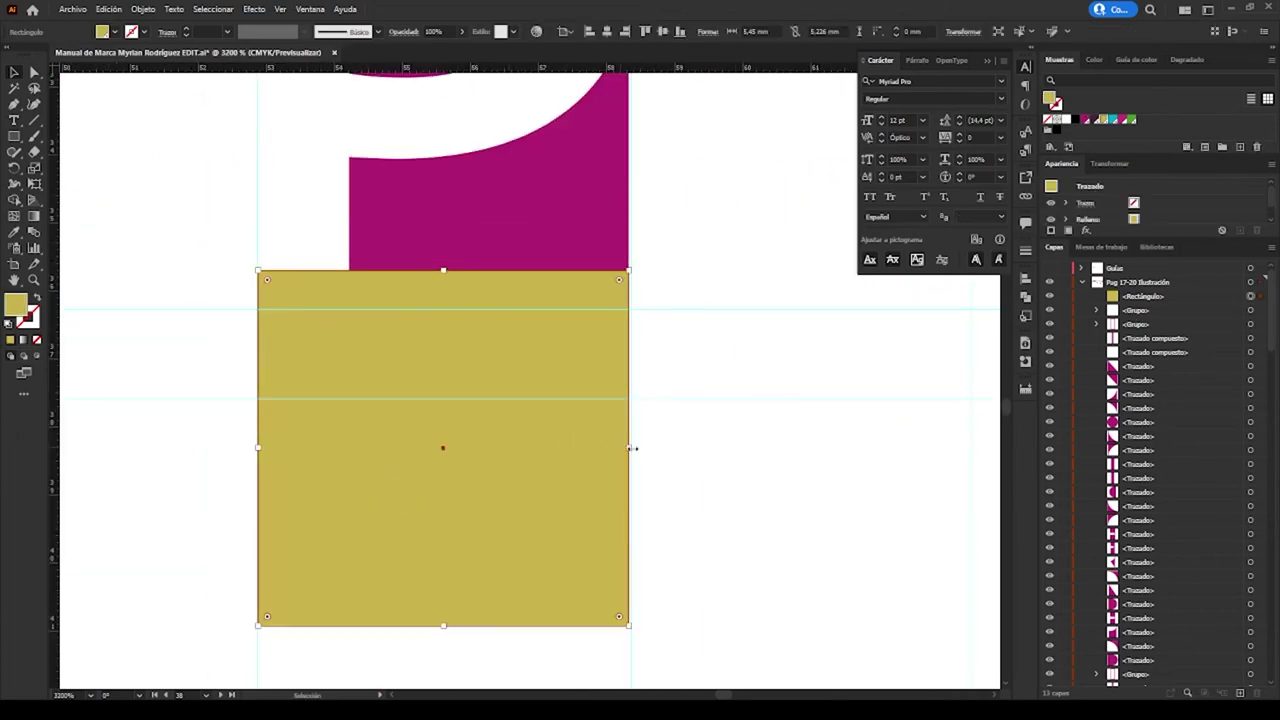
{"action": "key", "text": "ctrl+minus"}
{"action": "left_click", "coordinate": [698, 485]}
{"action": "key", "text": "ctrl+minus"}
{"action": "key", "text": "ctrl+minus"}
{"action": "key", "text": "ctrl+minus"}
{"action": "mouse_move", "coordinate": [423, 179]}
{"action": "left_mouse_down"}
{"action": "mouse_move", "coordinate": [423, 494]}
{"action": "mouse_move", "coordinate": [448, 205]}
{"action": "mouse_move", "coordinate": [457, 424]}
{"action": "mouse_move", "coordinate": [283, 229]}
{"action": "left_mouse_up"}
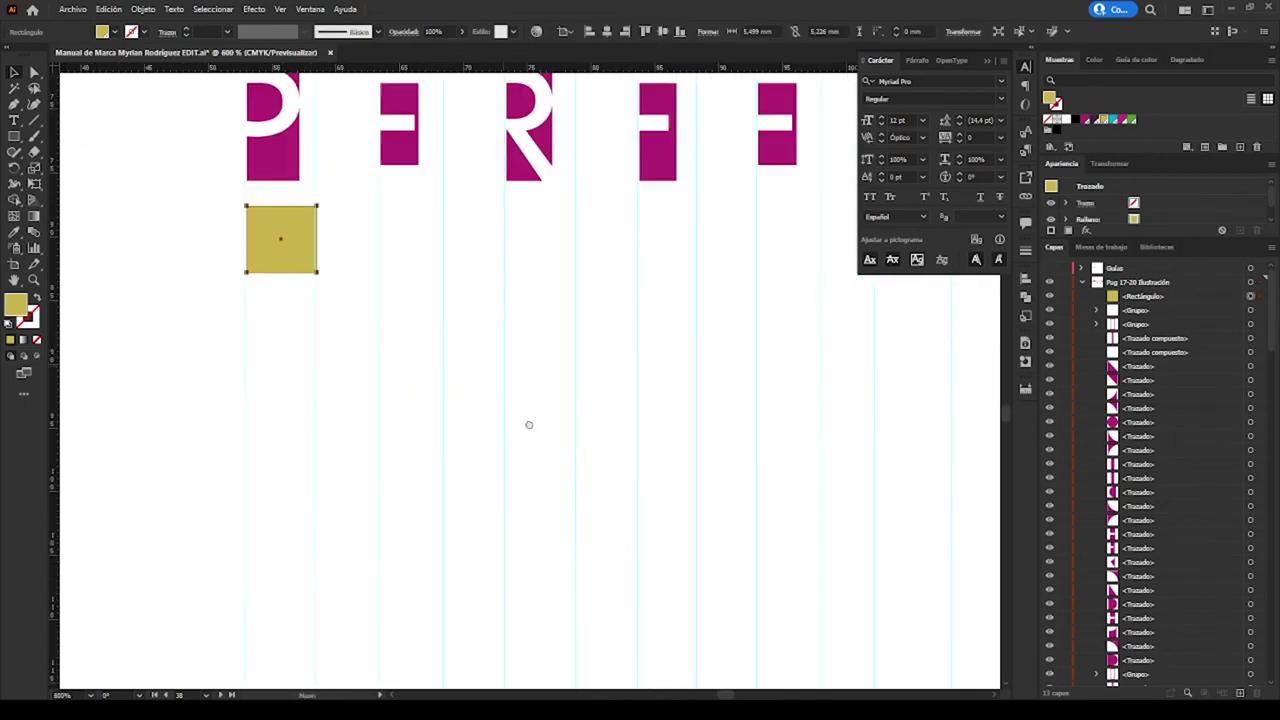
{"action": "left_click_drag", "start_coordinate": [279, 160], "coordinate": [325, 455]}
{"action": "left_click", "coordinate": [325, 455]}
{"action": "left_click", "coordinate": [592, 370]}
{"action": "left_click", "coordinate": [557, 383]}
{"action": "scroll", "coordinate": [714, 343], "scroll_direction": "right", "scroll_amount": 5}
{"action": "left_click", "coordinate": [712, 390]}
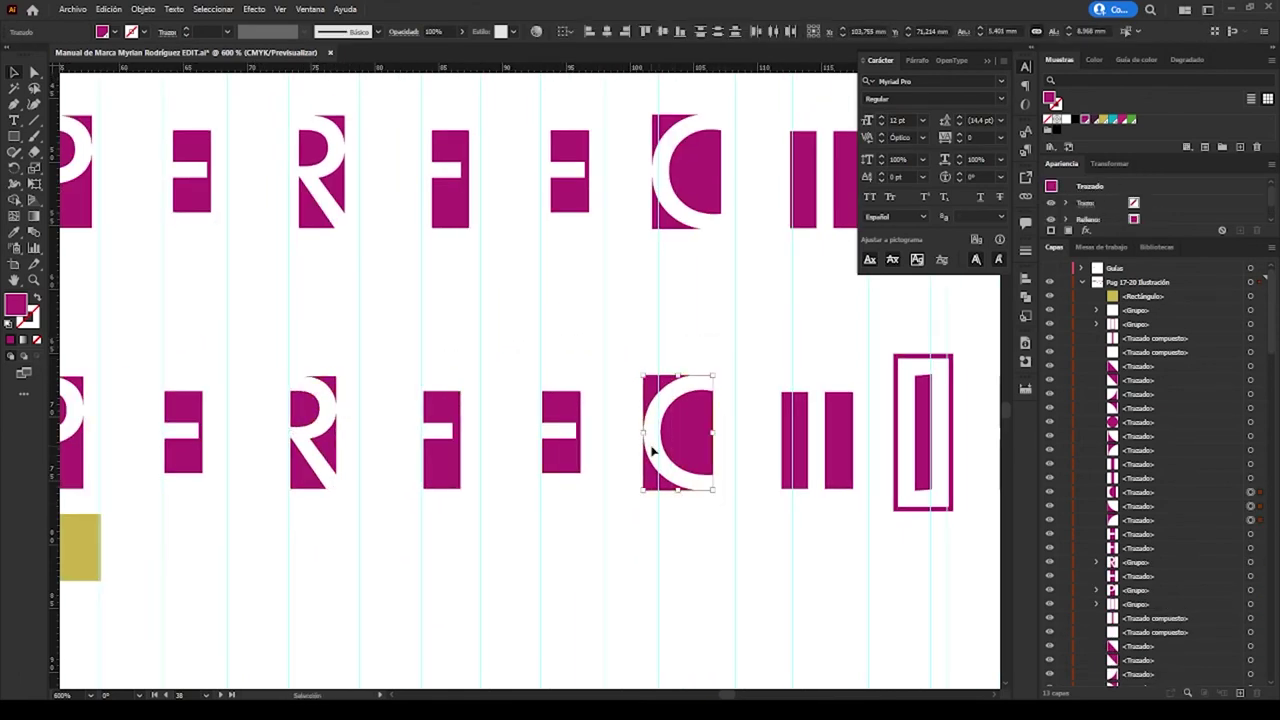
{"action": "scroll", "coordinate": [727, 362], "scroll_direction": "right", "scroll_amount": 2}
{"action": "scroll", "coordinate": [678, 399], "scroll_direction": "right", "scroll_amount": 3}
{"action": "left_click", "coordinate": [657, 400]}
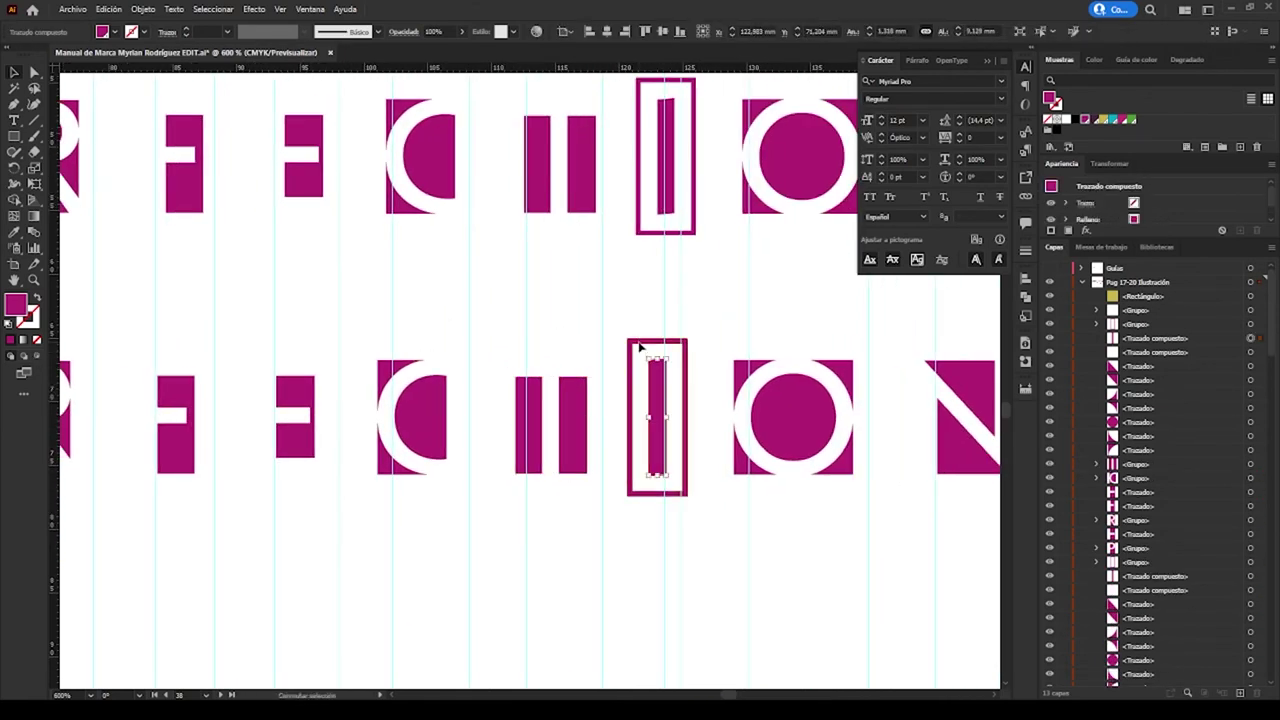
{"action": "left_click", "coordinate": [829, 343]}
{"action": "scroll", "coordinate": [760, 400], "scroll_direction": "right", "scroll_amount": 5}
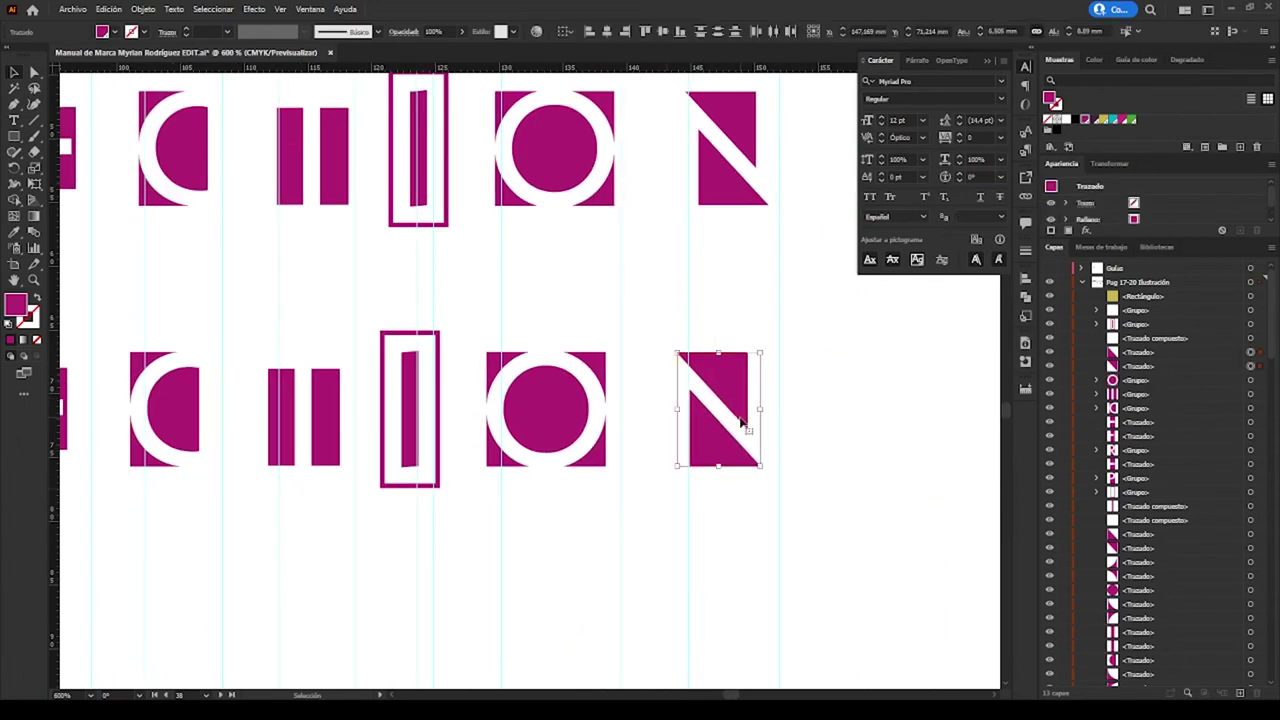
{"action": "scroll", "coordinate": [483, 466], "scroll_direction": "left", "scroll_amount": 10}
{"action": "scroll", "coordinate": [366, 491], "scroll_direction": "up", "scroll_amount": 2}
{"action": "scroll", "coordinate": [368, 492], "scroll_direction": "up", "scroll_amount": 1}
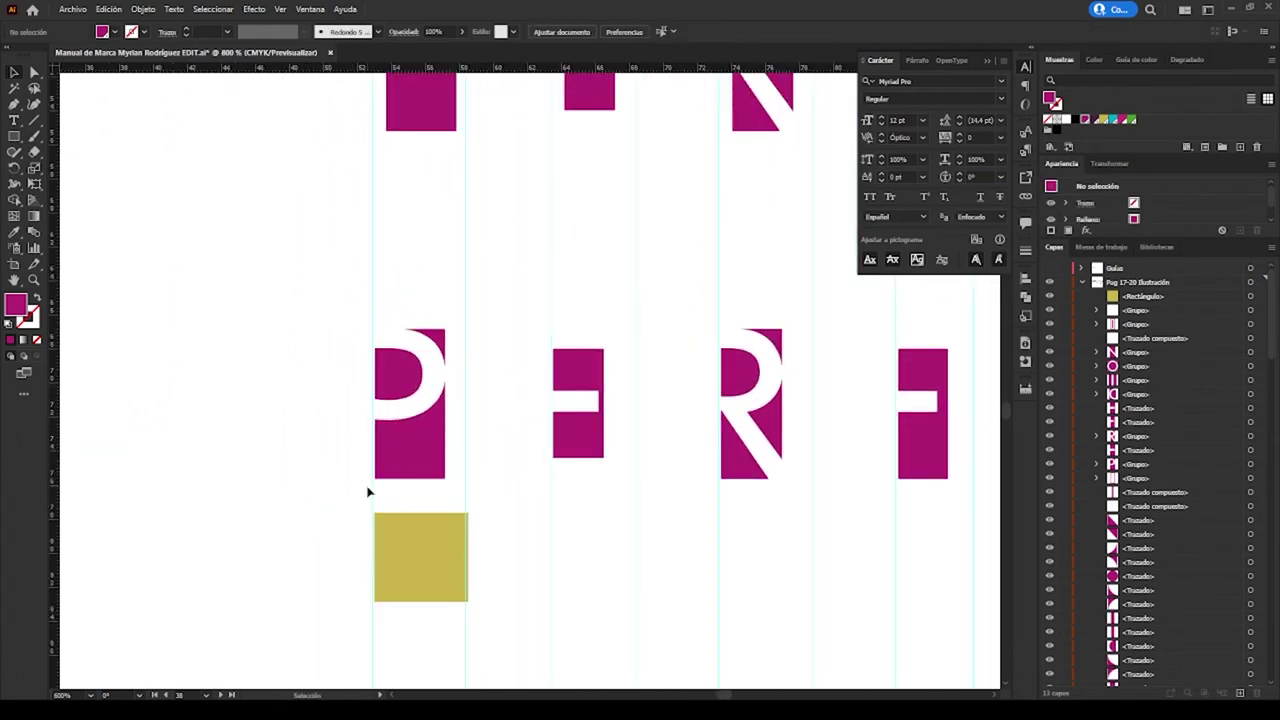
{"action": "scroll", "coordinate": [477, 434], "scroll_direction": "up", "scroll_amount": 2}
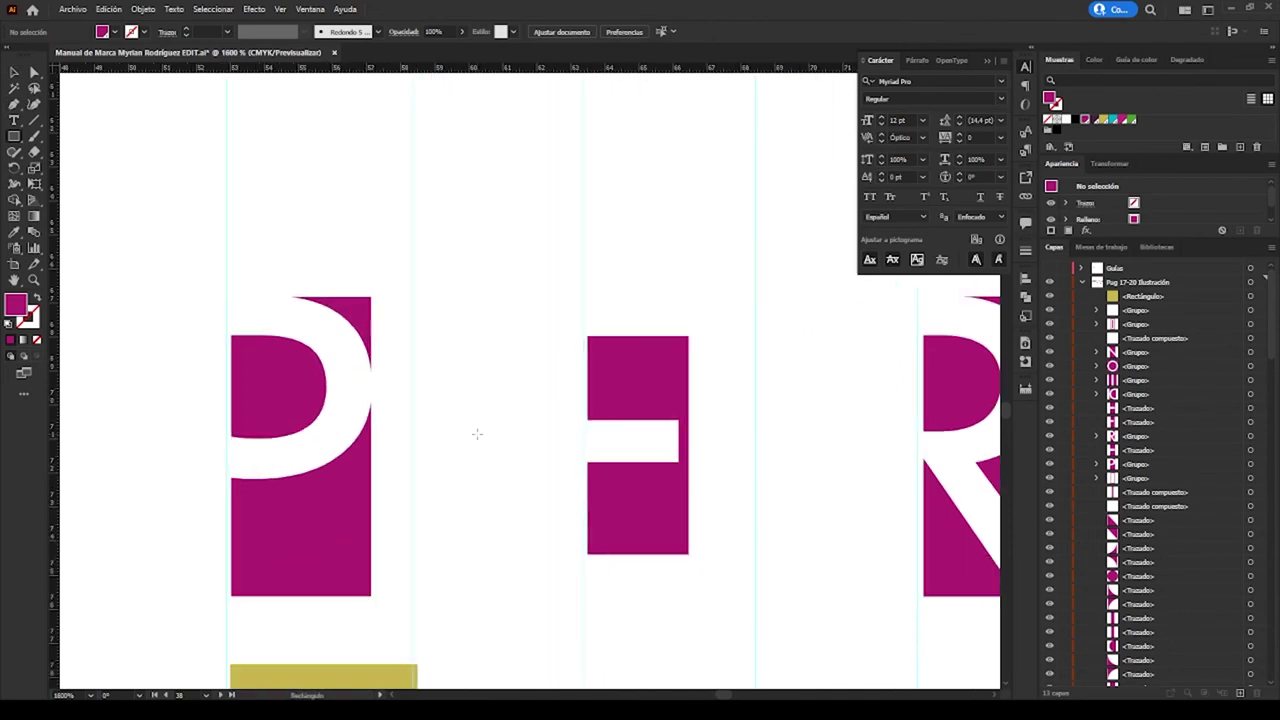
{"action": "scroll", "coordinate": [560, 297], "scroll_direction": "right", "scroll_amount": 5}
{"action": "scroll", "coordinate": [557, 626], "scroll_direction": "left", "scroll_amount": 2}
{"action": "scroll", "coordinate": [484, 385], "scroll_direction": "up", "scroll_amount": 2}
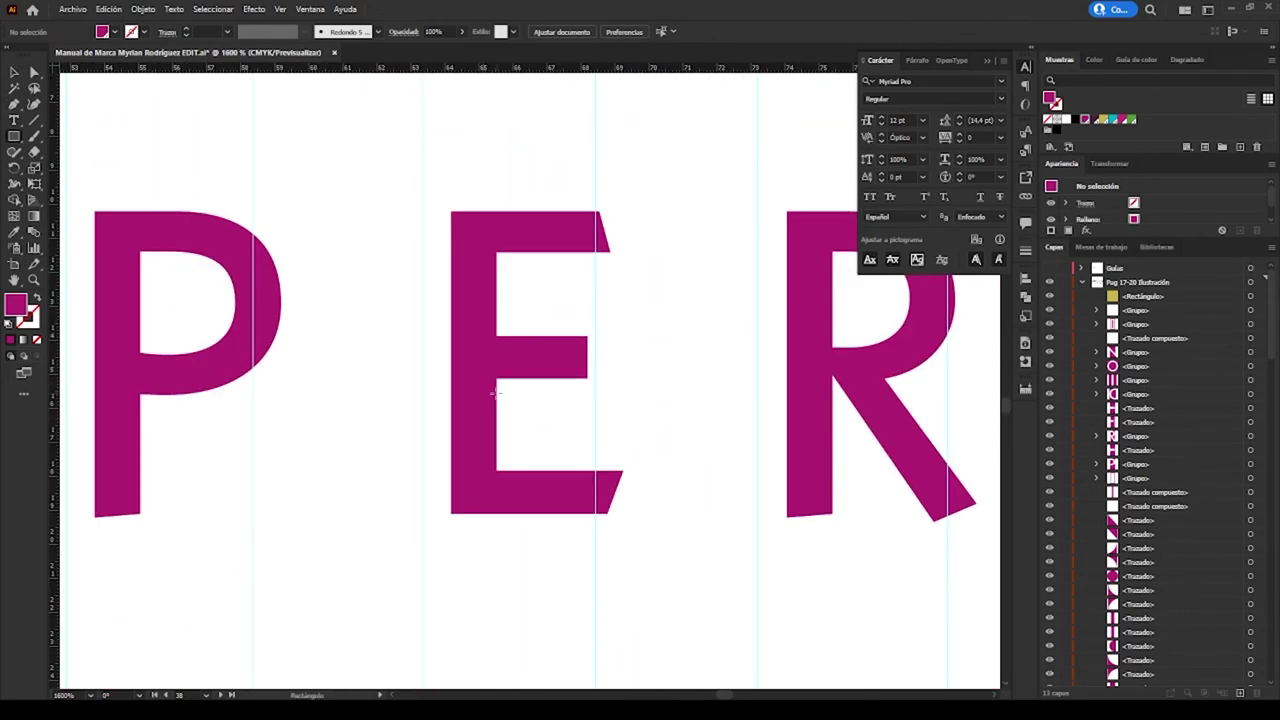
Draw a narrow rectangle over the E's lower stem and fill it cyan
{"action": "left_click_drag", "start_coordinate": [493, 393], "coordinate": [452, 591]}
{"action": "left_click", "coordinate": [1110, 119]}
{"action": "left_click", "coordinate": [13, 73]}
{"action": "left_click", "coordinate": [554, 651]}
Zoom in close and align the cyan bar exactly with the E's vertical stem
{"action": "scroll", "coordinate": [429, 606], "scroll_direction": "up", "scroll_amount": 3}
{"action": "left_click", "coordinate": [420, 334]}
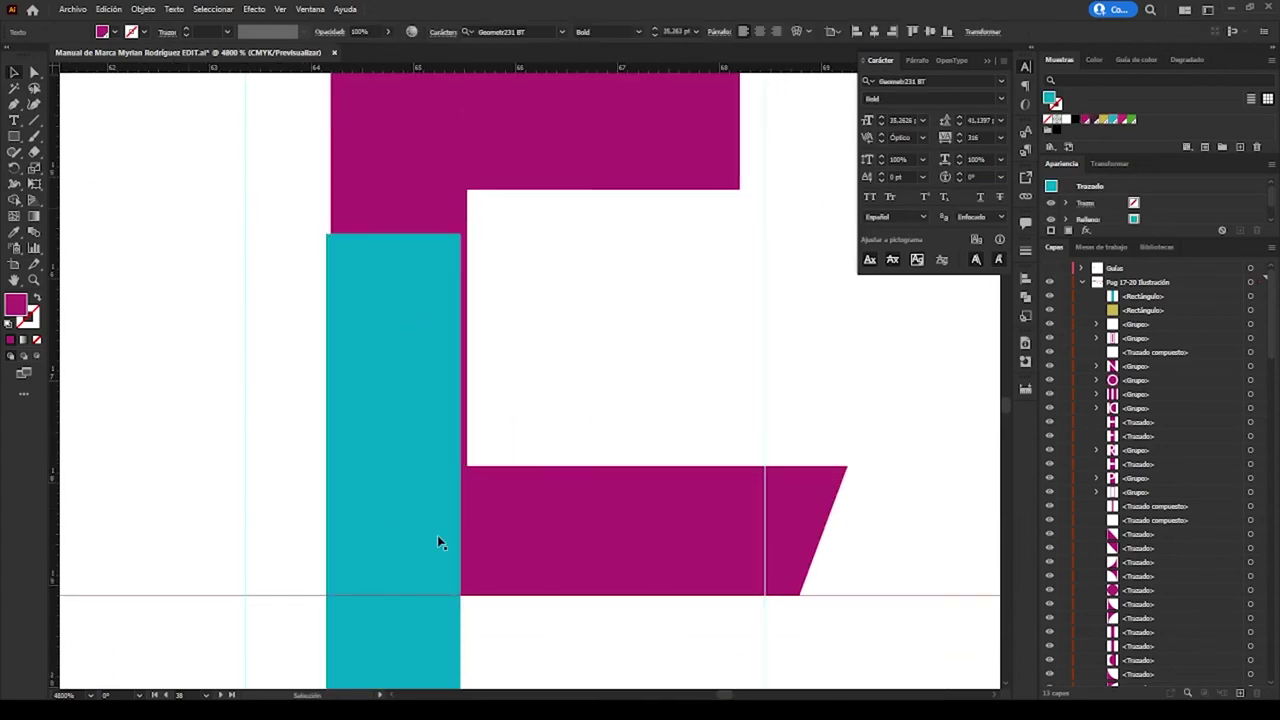
{"action": "left_click_drag", "start_coordinate": [379, 405], "coordinate": [391, 366]}
{"action": "scroll", "coordinate": [391, 366], "scroll_direction": "down", "scroll_amount": 5}
{"action": "left_click", "coordinate": [538, 598]}
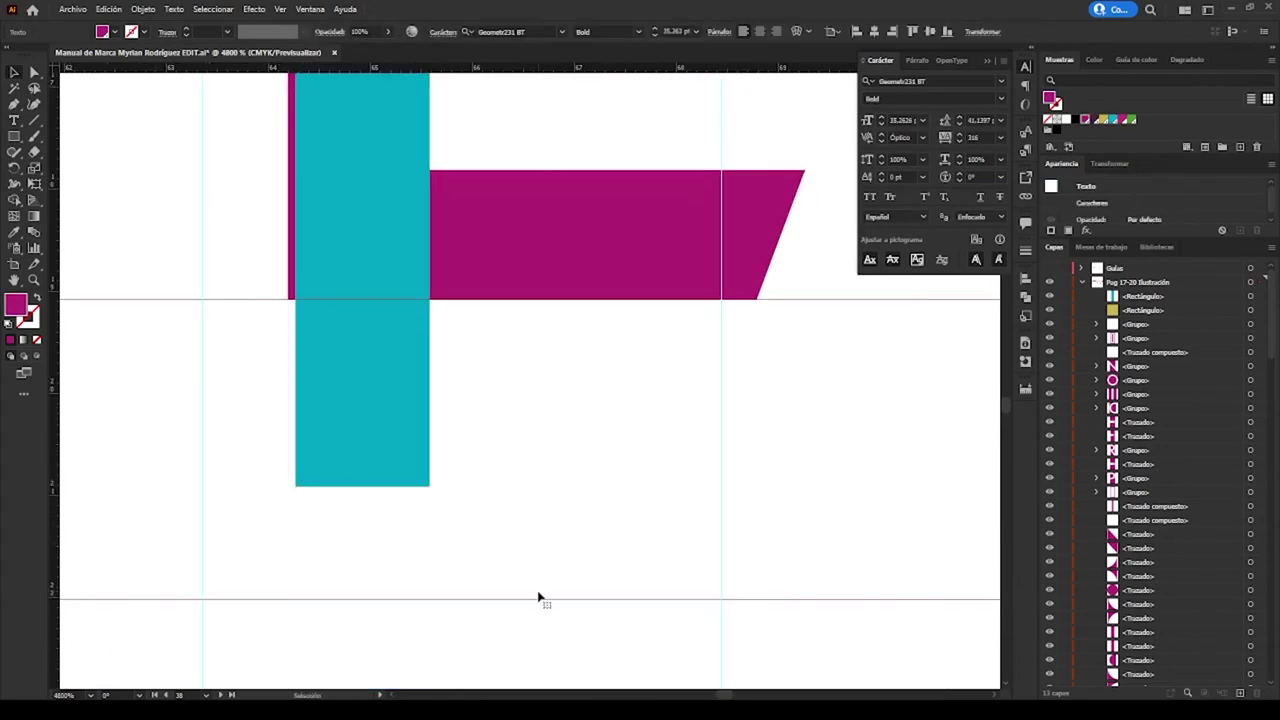
{"action": "scroll", "coordinate": [538, 598], "scroll_direction": "down", "scroll_amount": 5}
{"action": "scroll", "coordinate": [746, 486], "scroll_direction": "up", "scroll_amount": 2}
{"action": "scroll", "coordinate": [620, 511], "scroll_direction": "up", "scroll_amount": 2}
{"action": "scroll", "coordinate": [692, 429], "scroll_direction": "up", "scroll_amount": 2}
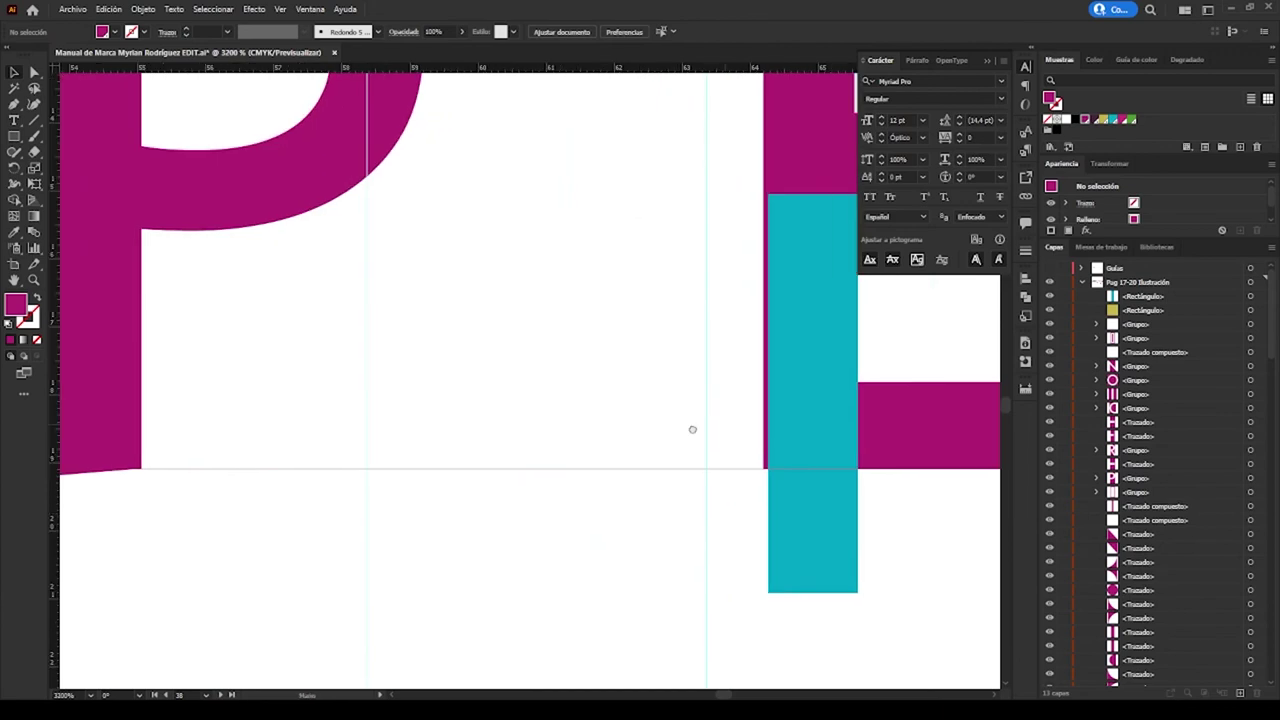
{"action": "scroll", "coordinate": [692, 429], "scroll_direction": "right", "scroll_amount": 3}
{"action": "scroll", "coordinate": [1196, 610], "scroll_direction": "down", "scroll_amount": 5}
{"action": "scroll", "coordinate": [1196, 610], "scroll_direction": "down", "scroll_amount": 3}
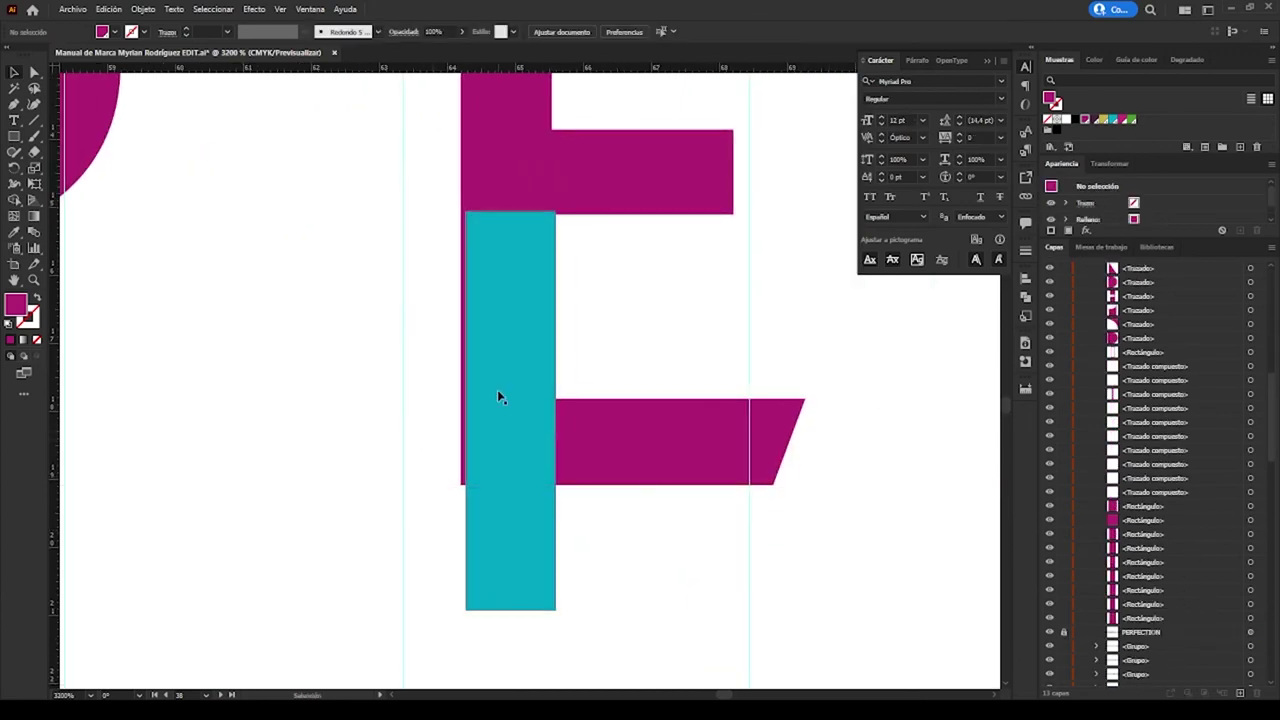
{"action": "left_click_drag", "start_coordinate": [497, 397], "coordinate": [493, 377]}
{"action": "scroll", "coordinate": [541, 365], "scroll_direction": "up", "scroll_amount": 2}
{"action": "left_click", "coordinate": [561, 429]}
{"action": "scroll", "coordinate": [655, 382], "scroll_direction": "down", "scroll_amount": 5}
Nudge the magenta P of the lower row to the right
{"action": "left_click_drag", "start_coordinate": [466, 215], "coordinate": [372, 275]}
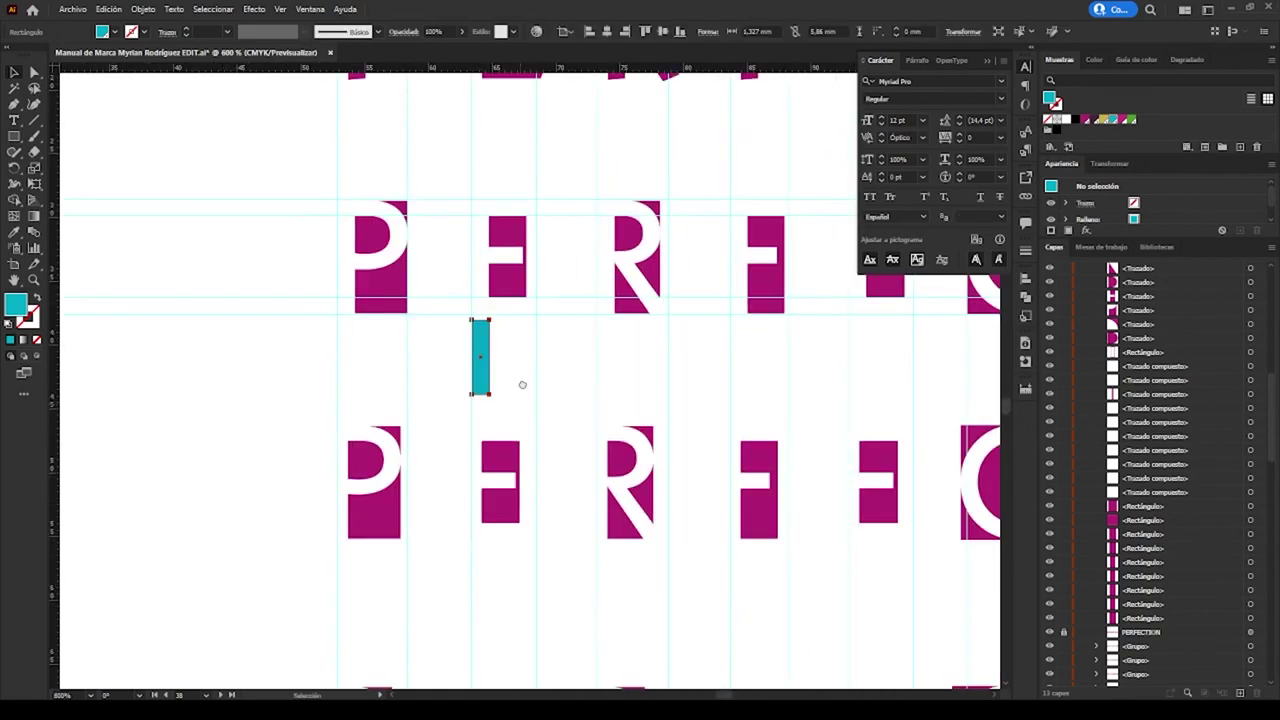
{"action": "key", "text": "ctrl+plus"}
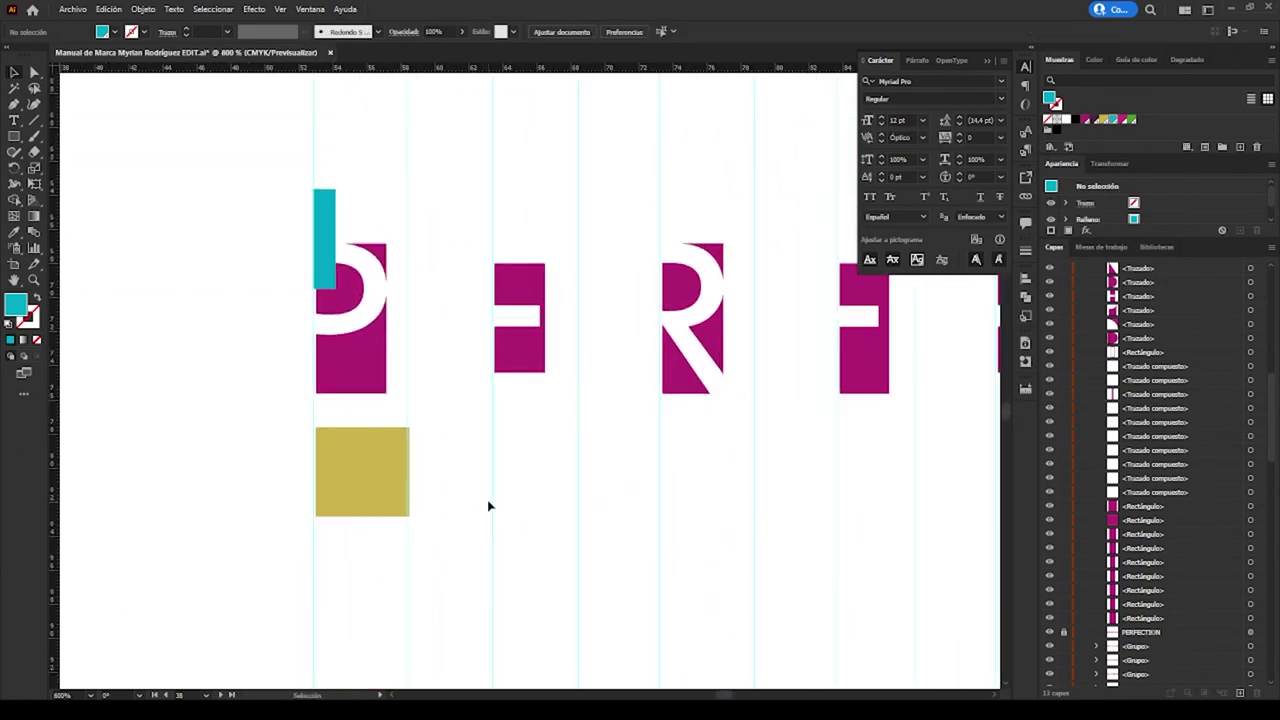
{"action": "left_click", "coordinate": [420, 166]}
{"action": "right_click", "coordinate": [407, 177]}
{"action": "left_click", "coordinate": [269, 215]}
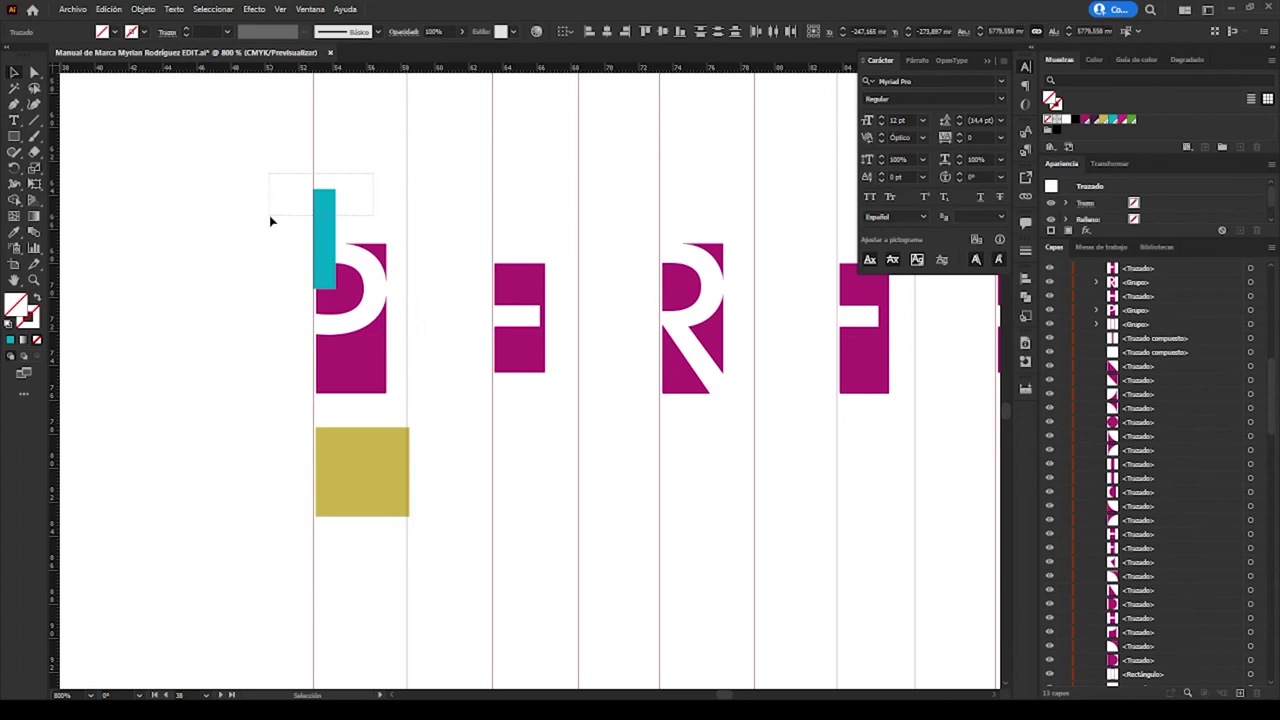
{"action": "left_click", "coordinate": [343, 354]}
{"action": "key", "text": "Right"}
{"action": "key", "text": "Right"}
{"action": "key", "text": "Right"}
{"action": "key", "text": "Right"}
Move the cyan bar down against the left side of the E
{"action": "left_click_drag", "start_coordinate": [343, 354], "coordinate": [299, 364]}
{"action": "left_click_drag", "start_coordinate": [281, 238], "coordinate": [446, 437]}
{"action": "scroll", "coordinate": [491, 366], "scroll_direction": "up", "scroll_amount": 3}
{"action": "left_click", "coordinate": [599, 580]}
{"action": "scroll", "coordinate": [496, 468], "scroll_direction": "up", "scroll_amount": 5}
{"action": "scroll", "coordinate": [380, 457], "scroll_direction": "down", "scroll_amount": 5}
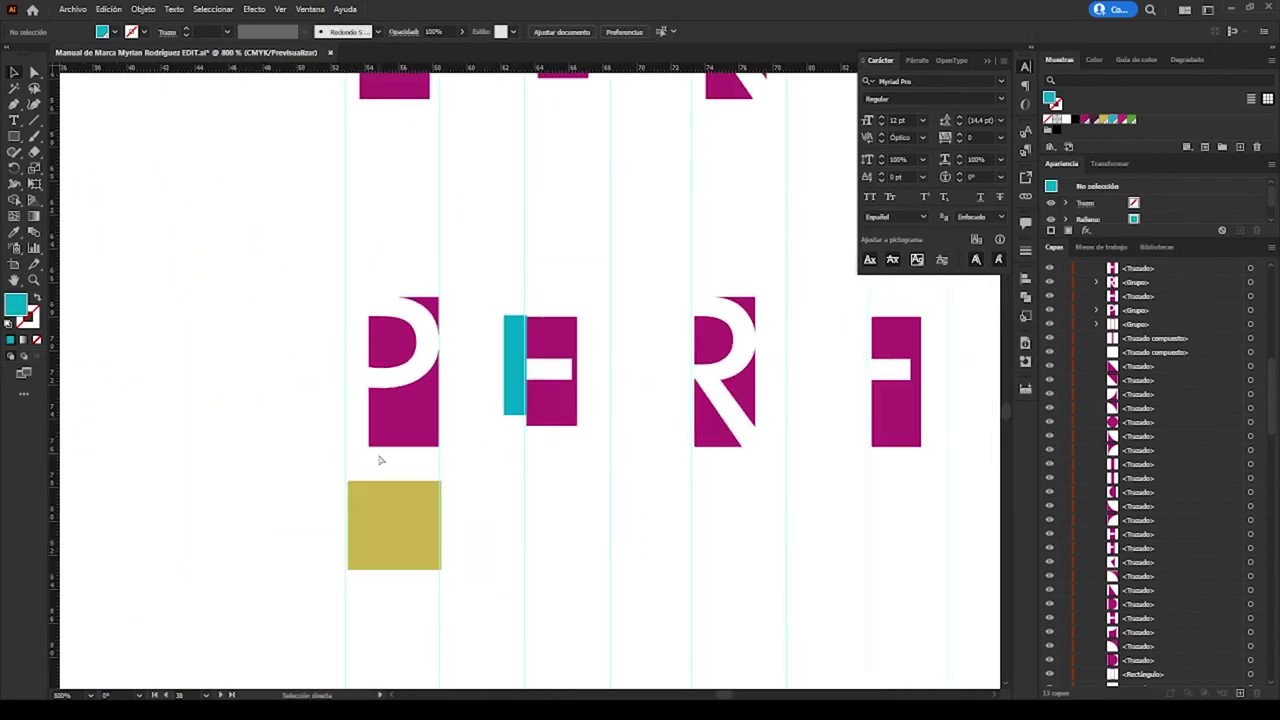
{"action": "scroll", "coordinate": [300, 478], "scroll_direction": "down", "scroll_amount": 3}
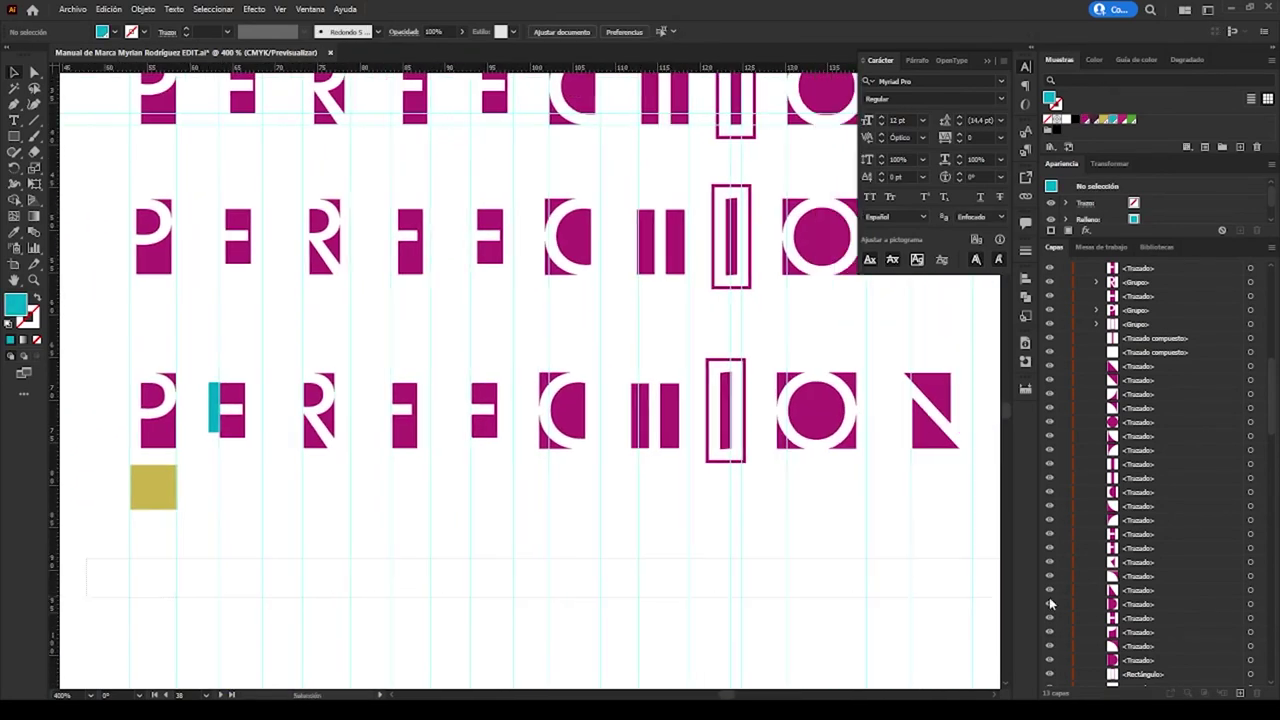
{"action": "scroll", "coordinate": [600, 400], "scroll_direction": "right", "scroll_amount": 3}
{"action": "scroll", "coordinate": [380, 378], "scroll_direction": "up", "scroll_amount": 3}
{"action": "scroll", "coordinate": [349, 267], "scroll_direction": "left", "scroll_amount": 5}
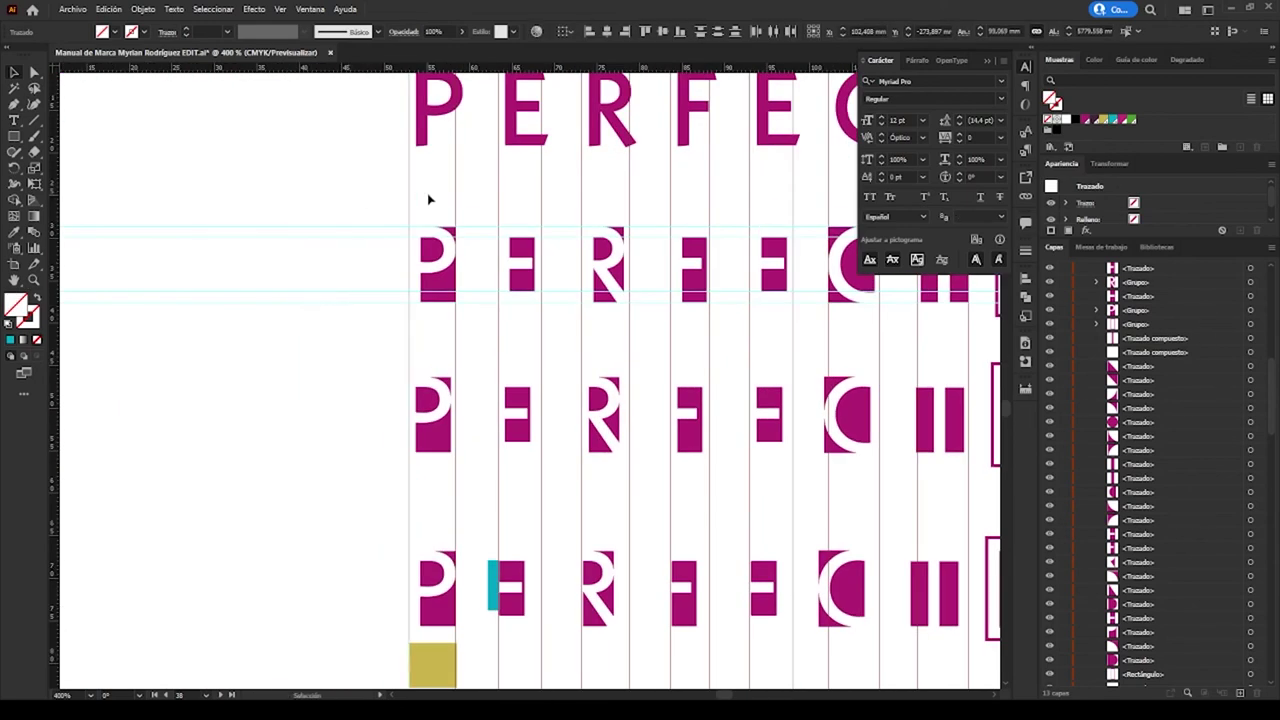
{"action": "scroll", "coordinate": [315, 380], "scroll_direction": "down", "scroll_amount": 3}
{"action": "scroll", "coordinate": [312, 277], "scroll_direction": "up", "scroll_amount": 3}
{"action": "scroll", "coordinate": [391, 336], "scroll_direction": "left", "scroll_amount": 1}
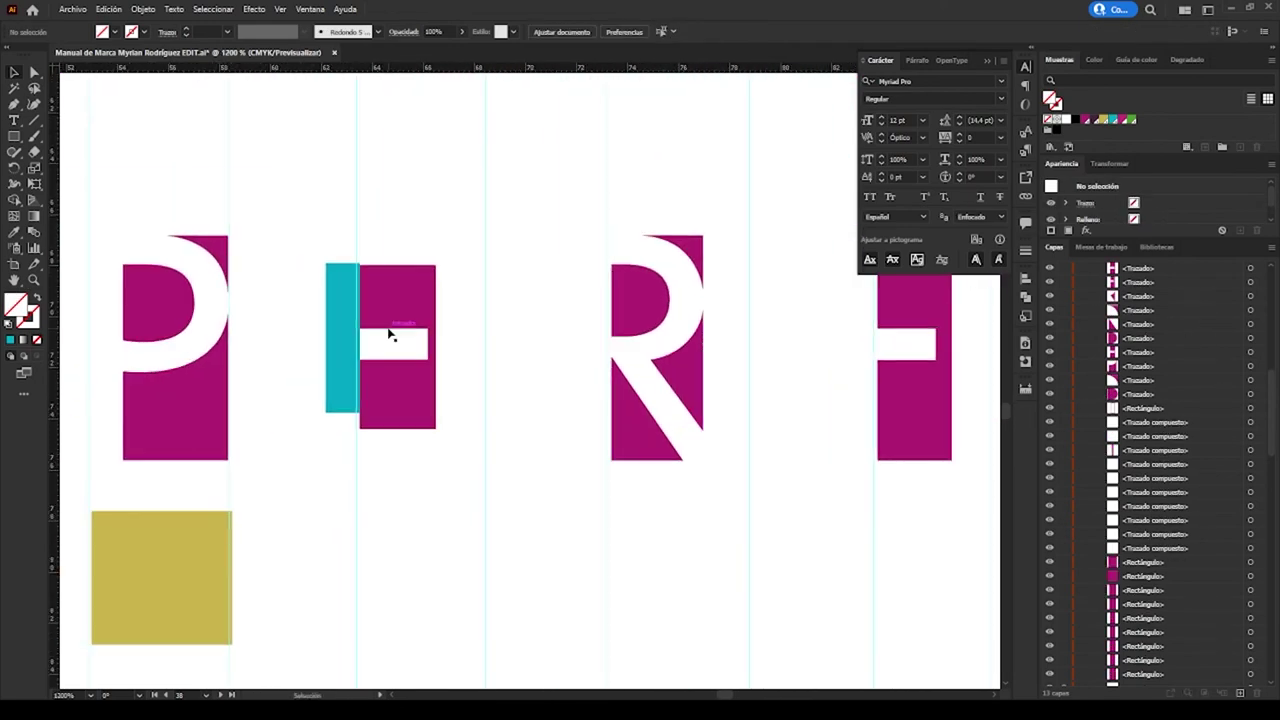
Move the yellow square into the gap between P and E
{"action": "left_click", "coordinate": [342, 287]}
{"action": "left_click", "coordinate": [306, 243]}
{"action": "scroll", "coordinate": [272, 566], "scroll_direction": "left", "scroll_amount": 2}
{"action": "left_click_drag", "start_coordinate": [272, 566], "coordinate": [410, 350]}
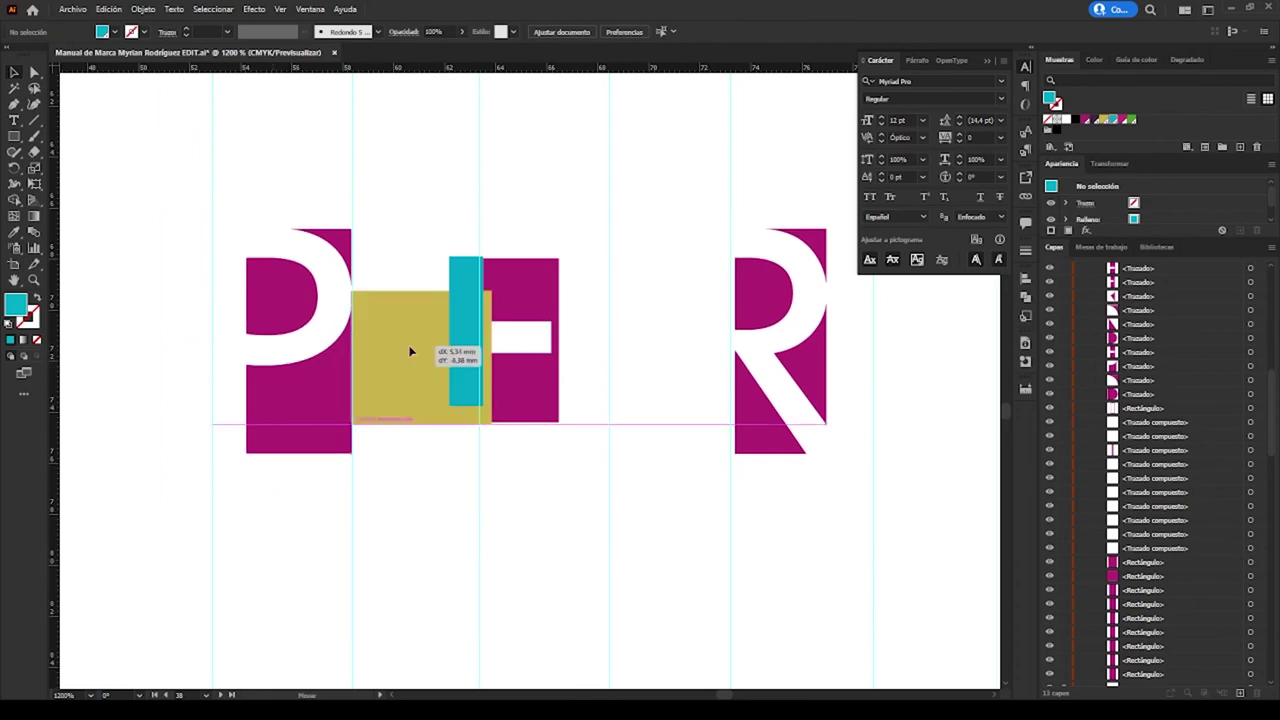
{"action": "key", "text": "ctrl+plus"}
{"action": "key", "text": "ctrl+plus"}
{"action": "scroll", "coordinate": [400, 397], "scroll_direction": "left", "scroll_amount": 3}
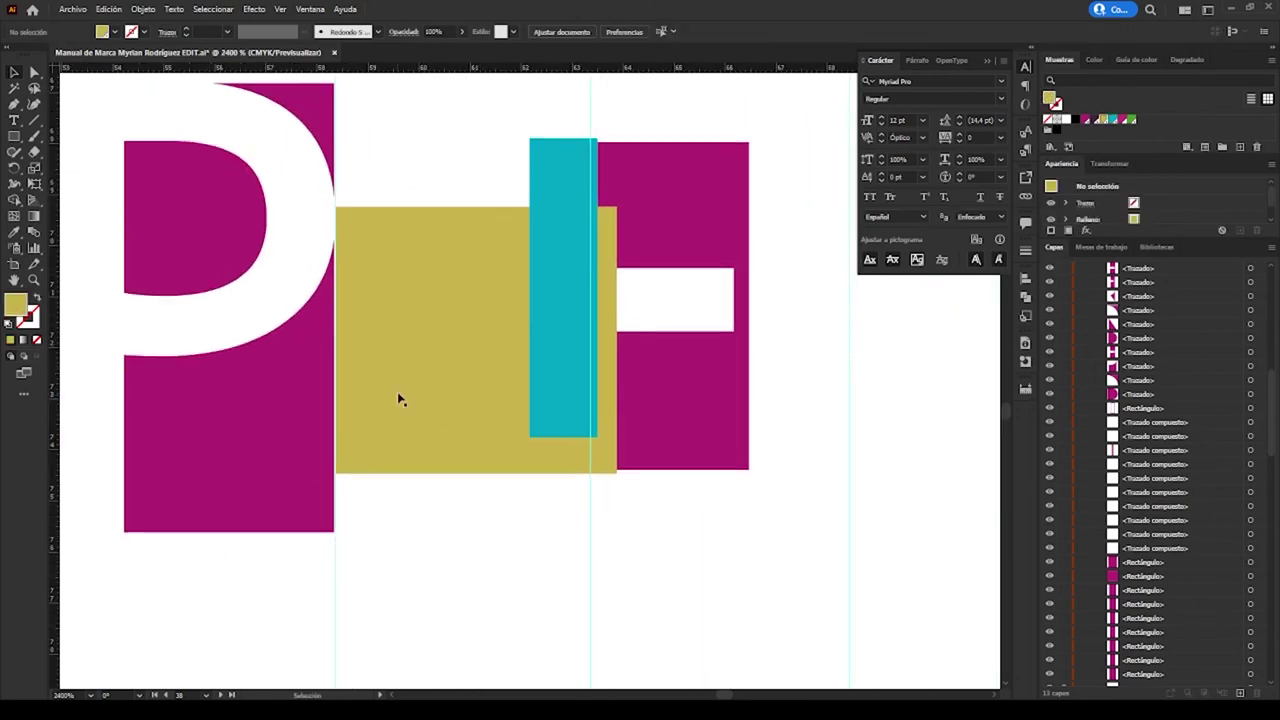
{"action": "scroll", "coordinate": [1092, 393], "scroll_direction": "up", "scroll_amount": 10}
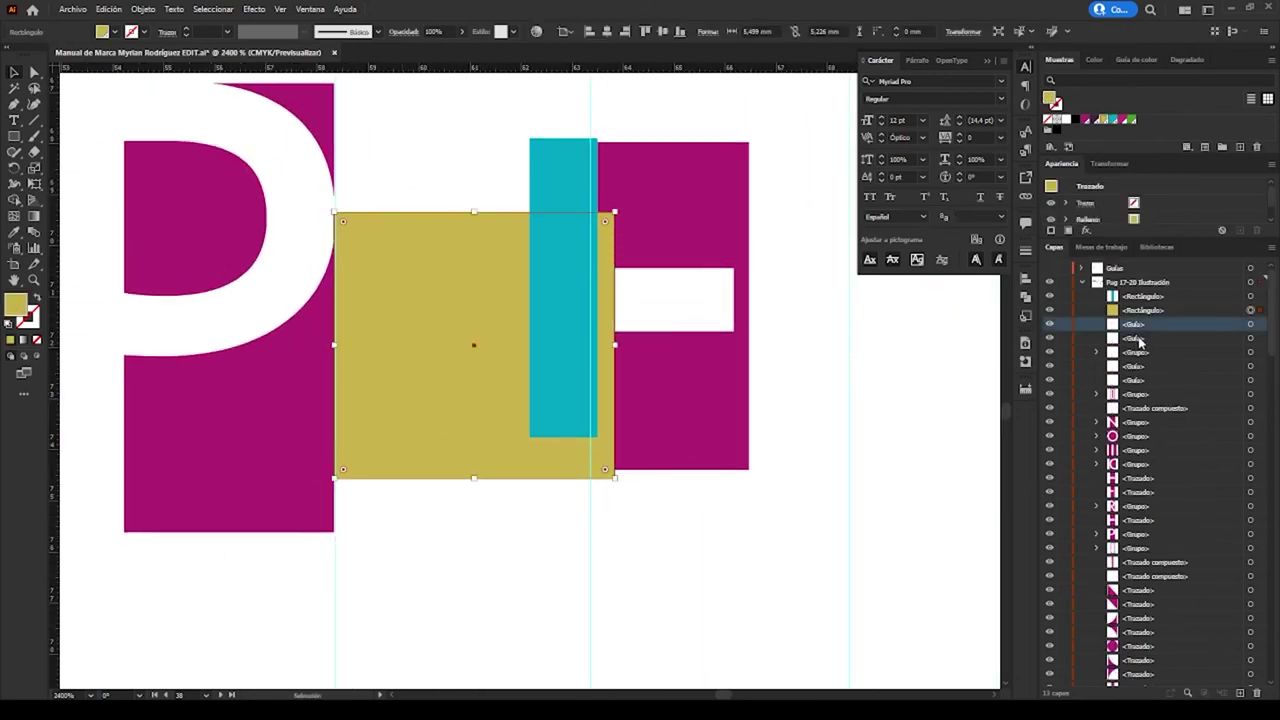
Delete the four guide objects and butt the cyan bar against the yellow square
{"action": "left_click", "coordinate": [1147, 374], "text": "shift"}
{"action": "key", "text": "Delete"}
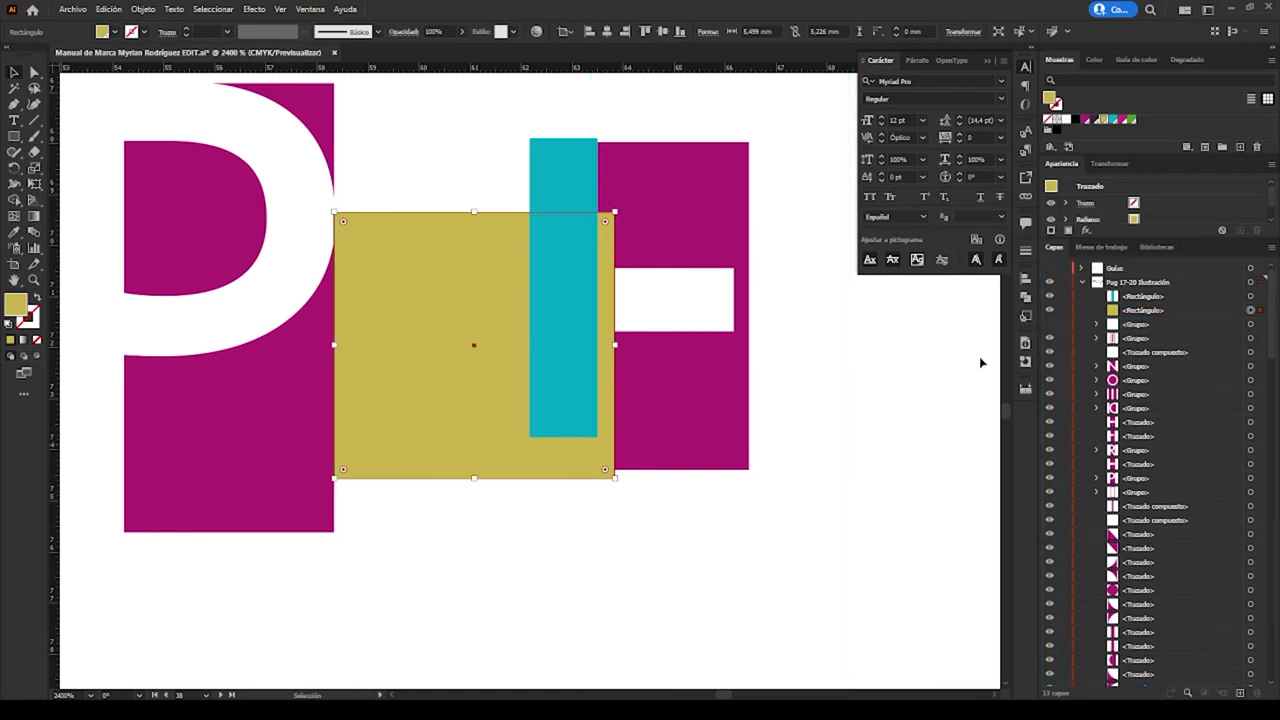
{"action": "left_click", "coordinate": [558, 577]}
{"action": "left_click_drag", "start_coordinate": [476, 248], "coordinate": [558, 254]}
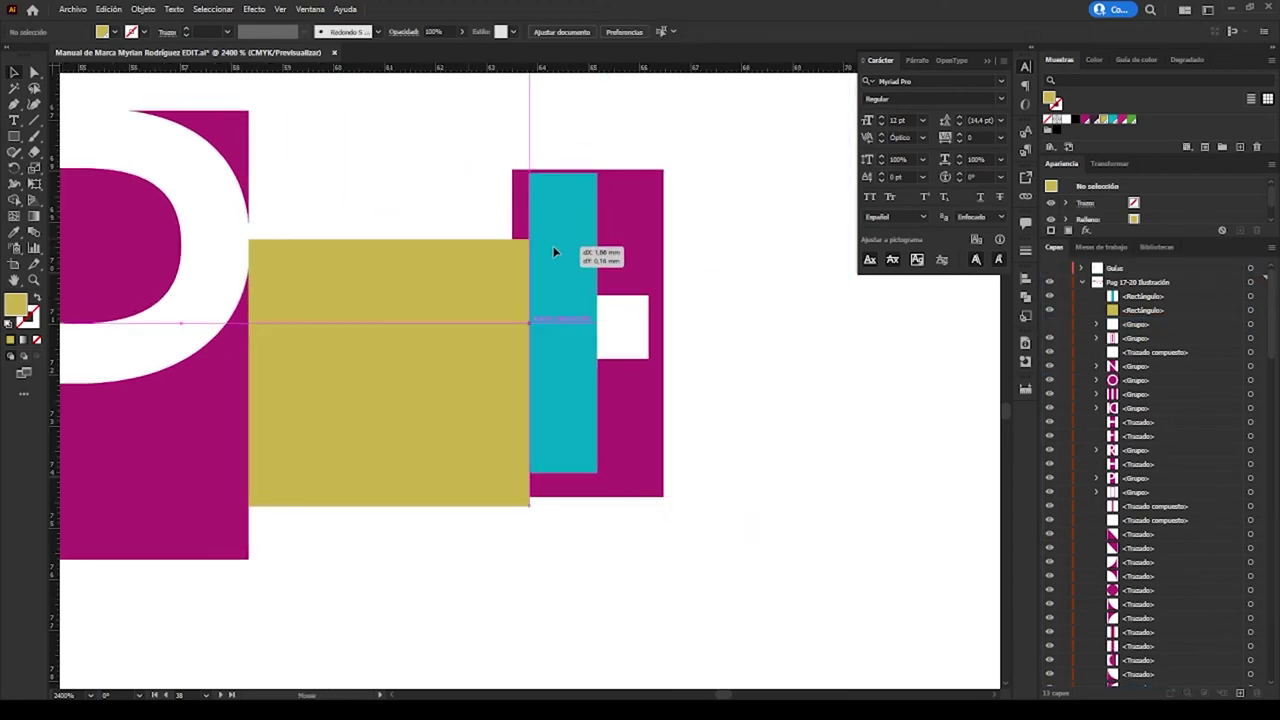
Move the yellow-and-cyan spacer module into the gap between E and R
{"action": "left_click", "coordinate": [475, 285]}
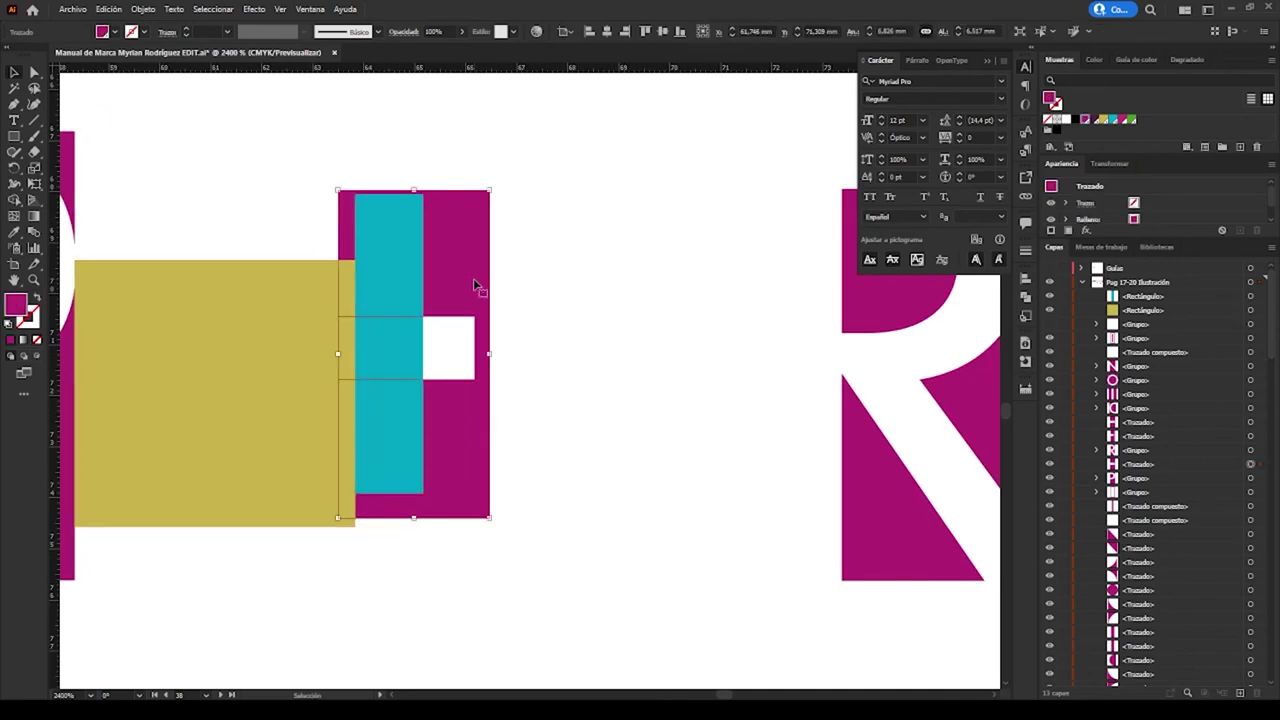
{"action": "scroll", "coordinate": [733, 31], "scroll_direction": "up", "scroll_amount": 3}
{"action": "scroll", "coordinate": [733, 31], "scroll_direction": "down", "scroll_amount": 2}
{"action": "scroll", "coordinate": [733, 31], "scroll_direction": "up", "scroll_amount": 1}
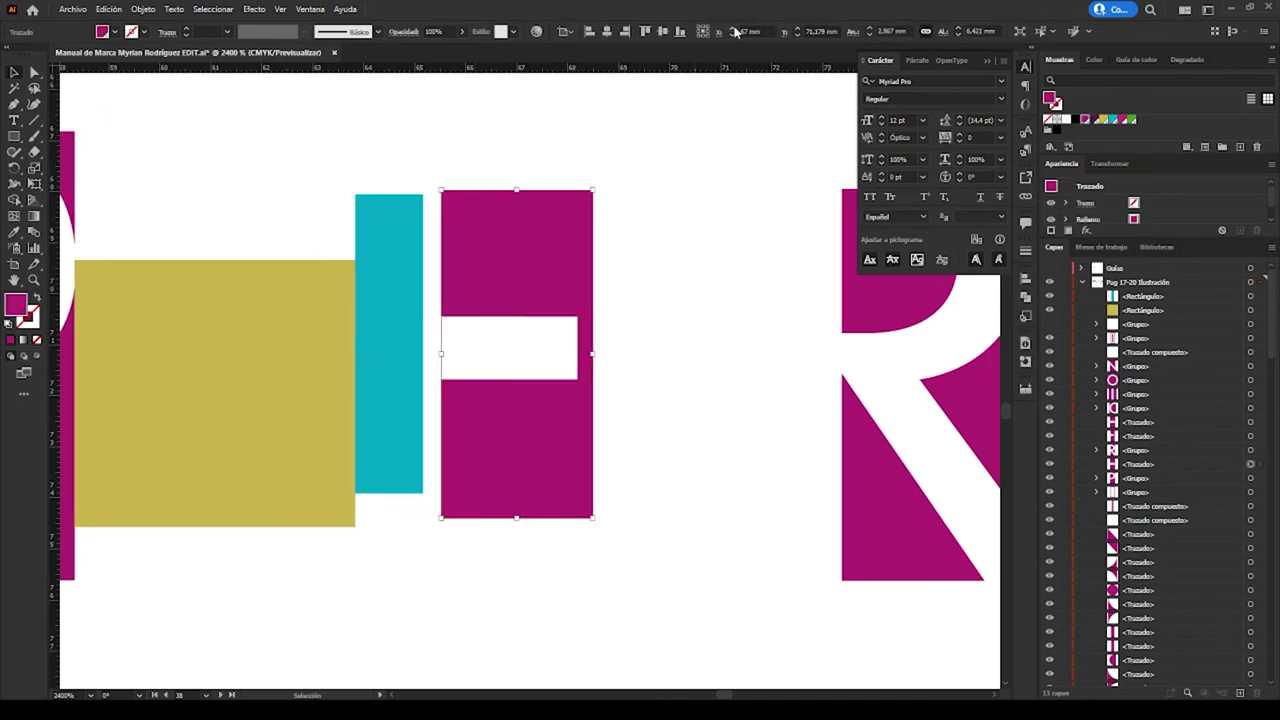
{"action": "scroll", "coordinate": [733, 31], "scroll_direction": "down", "scroll_amount": 1}
{"action": "scroll", "coordinate": [733, 31], "scroll_direction": "up", "scroll_amount": 1}
{"action": "left_click", "coordinate": [394, 605]}
{"action": "scroll", "coordinate": [394, 605], "scroll_direction": "down", "scroll_amount": 2}
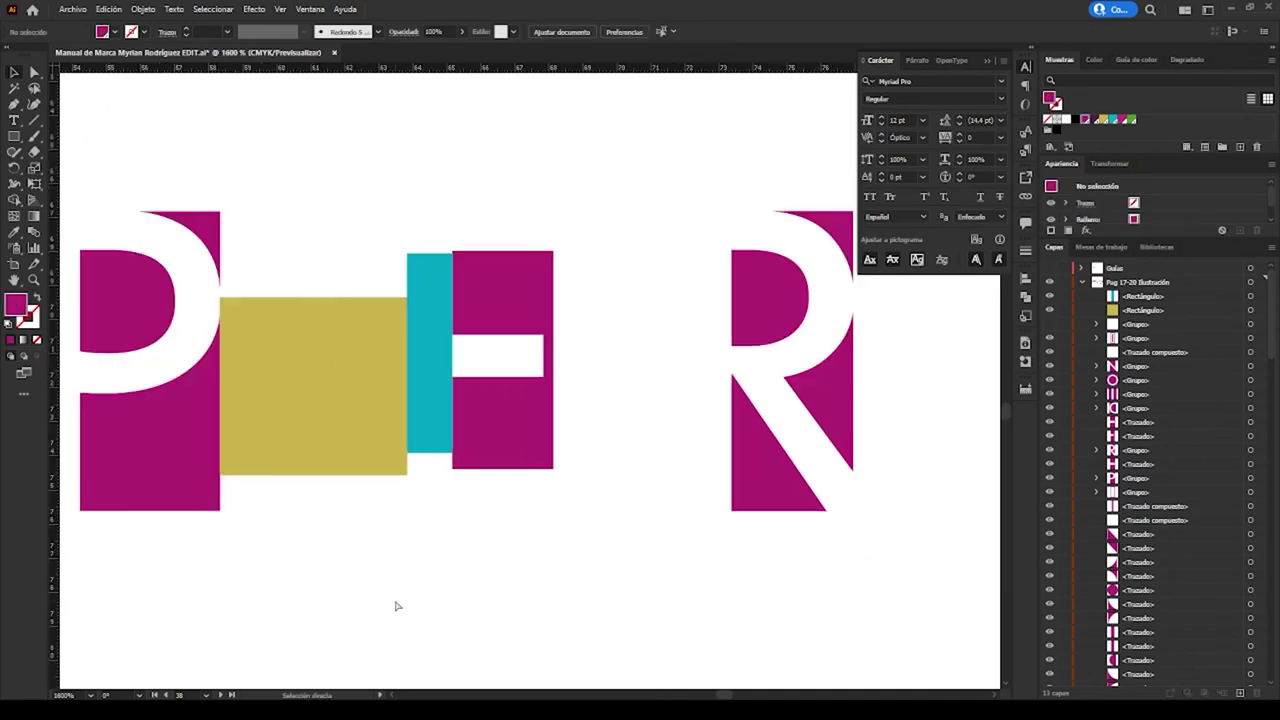
{"action": "scroll", "coordinate": [324, 405], "scroll_direction": "down", "scroll_amount": 1}
{"action": "left_click", "coordinate": [324, 410]}
{"action": "left_click_drag", "start_coordinate": [311, 389], "coordinate": [478, 386]}
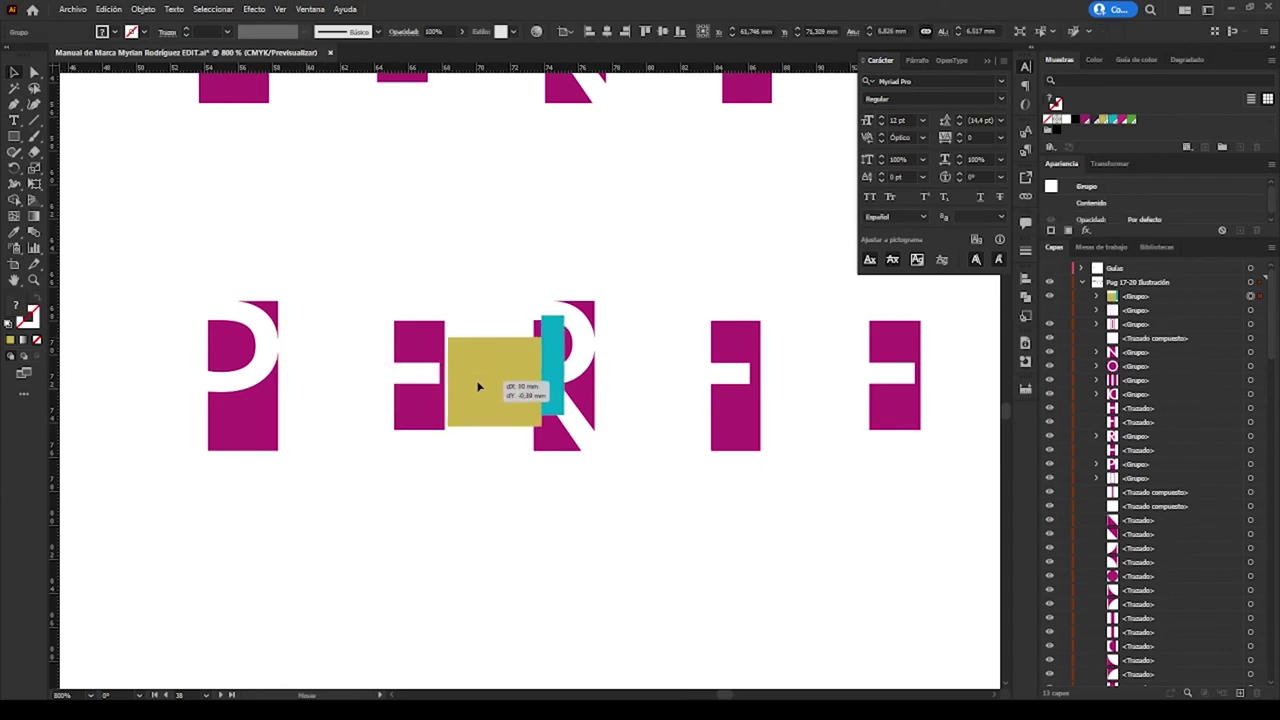
Shift the R right so it sits just clear of the cyan bar
{"action": "key", "text": "ctrl+plus"}
{"action": "key", "text": "ctrl+plus"}
{"action": "key", "text": "ctrl+plus"}
{"action": "scroll", "coordinate": [482, 425], "scroll_direction": "right", "scroll_amount": 3}
{"action": "left_click_drag", "start_coordinate": [526, 240], "coordinate": [556, 237]}
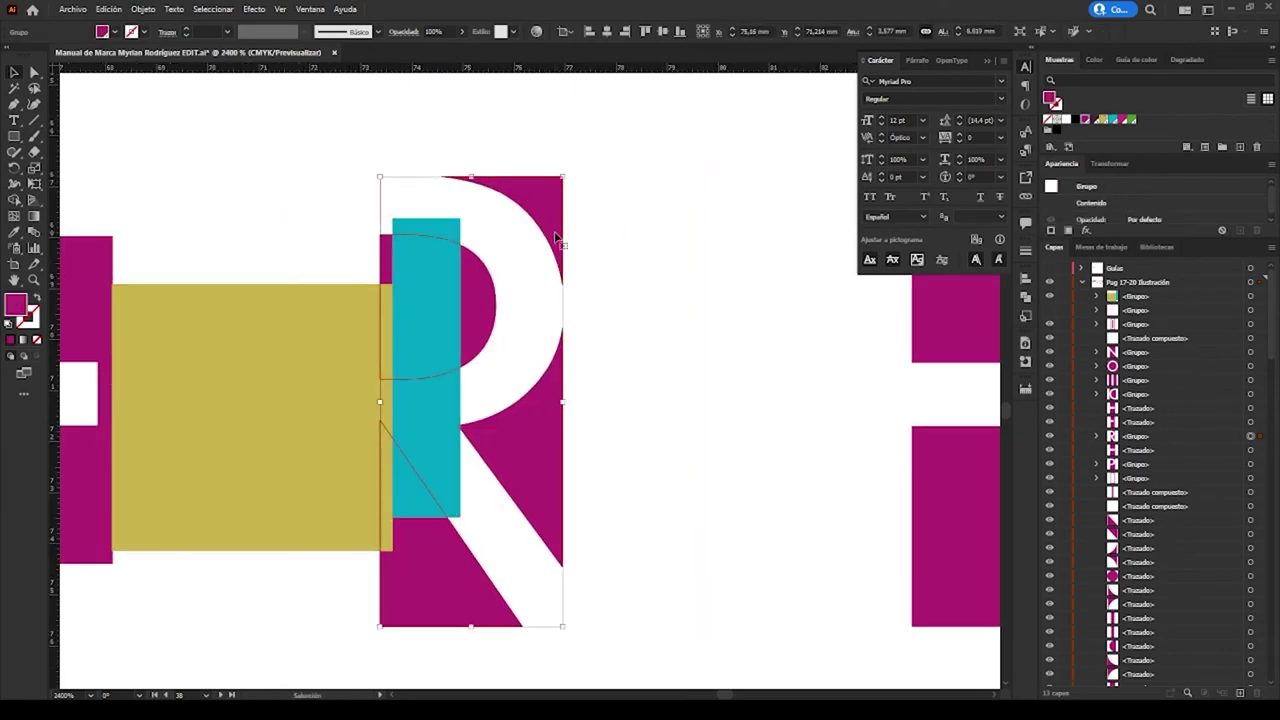
{"action": "key", "text": "Right"}
{"action": "key", "text": "Right"}
{"action": "key", "text": "Right"}
{"action": "key", "text": "Right"}
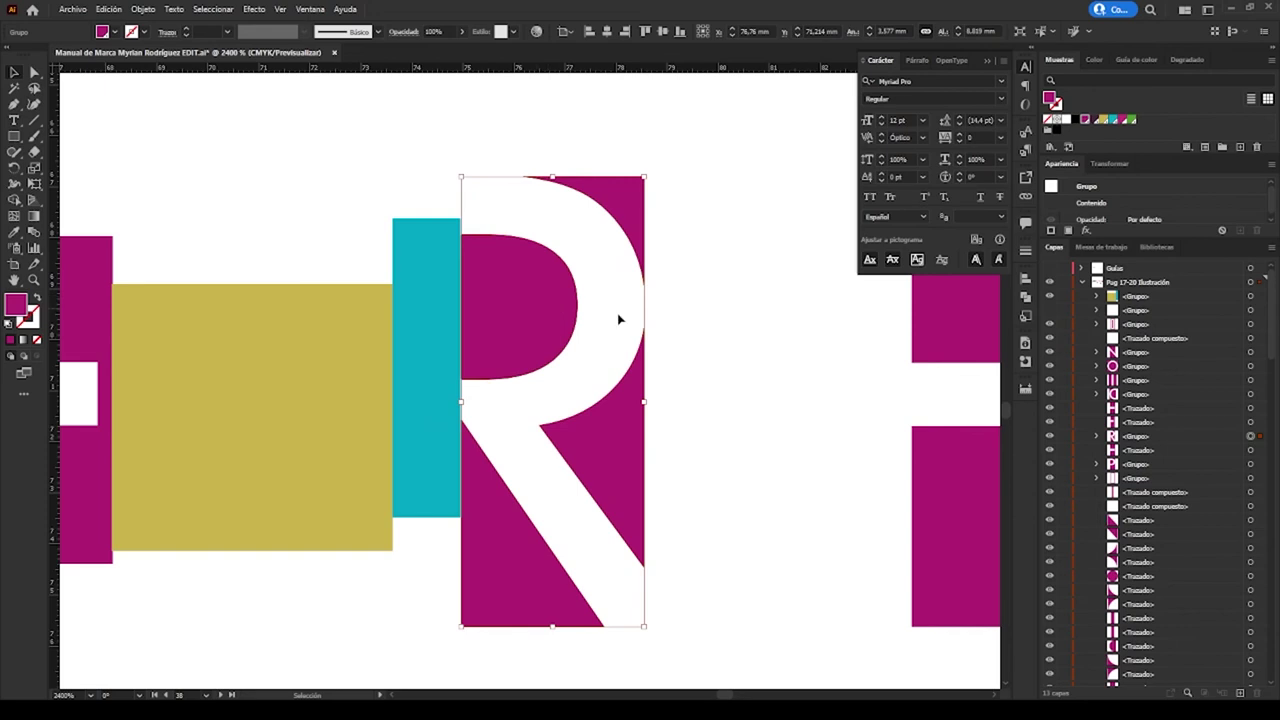
{"action": "key", "text": "ctrl+plus"}
{"action": "key", "text": "ctrl+shift+a"}
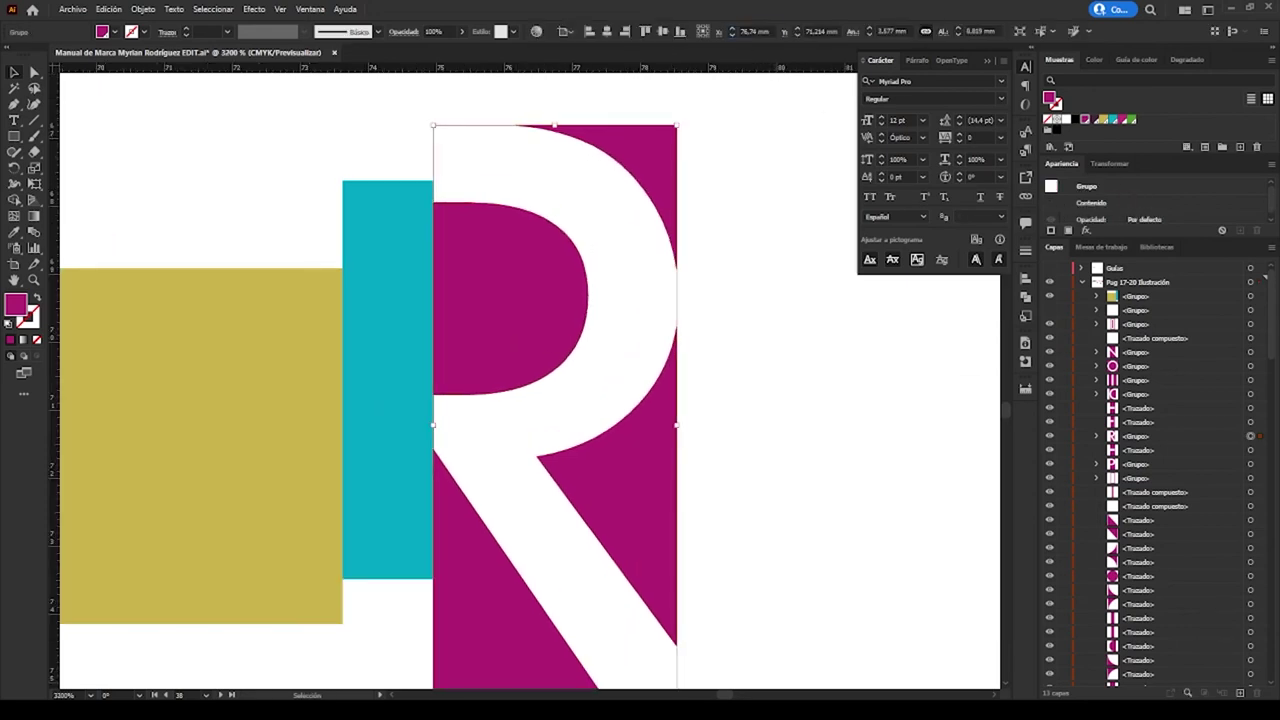
{"action": "key", "text": "ctrl+minus"}
{"action": "key", "text": "ctrl+minus"}
{"action": "key", "text": "ctrl+minus"}
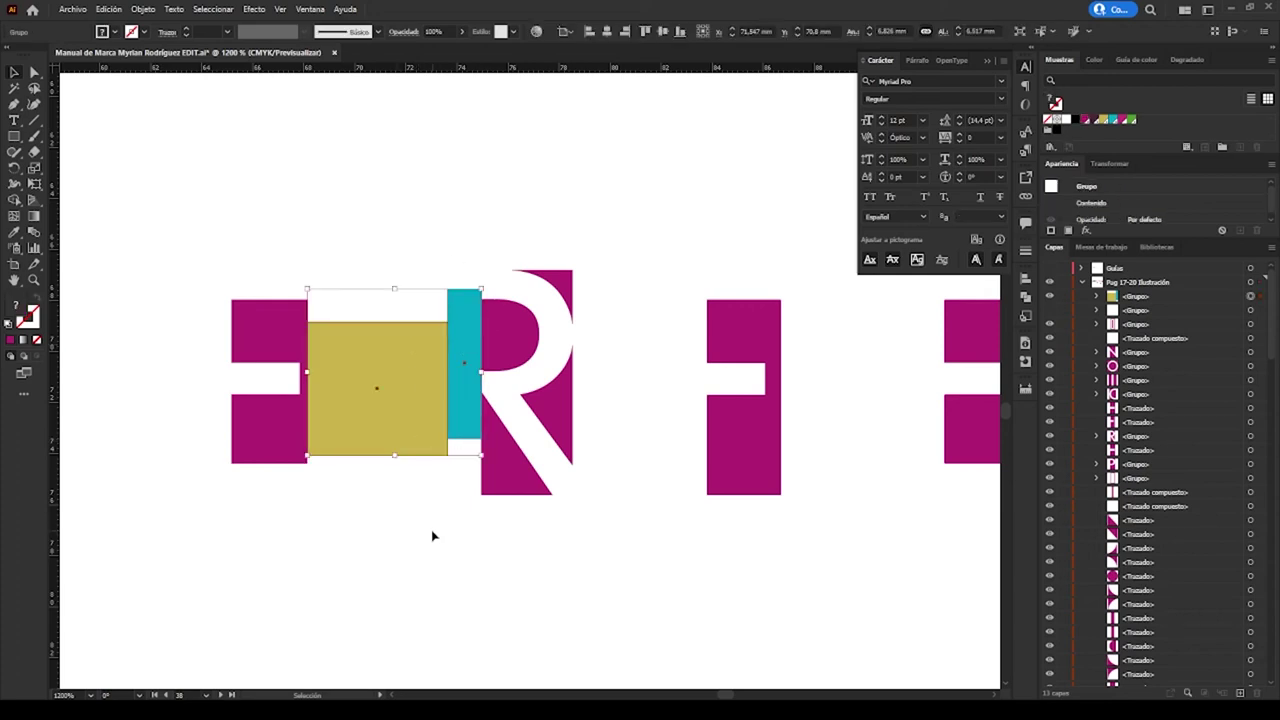
Place the spacer module after the R and nudge the F right to meet it
{"action": "left_click_drag", "start_coordinate": [450, 360], "coordinate": [489, 393]}
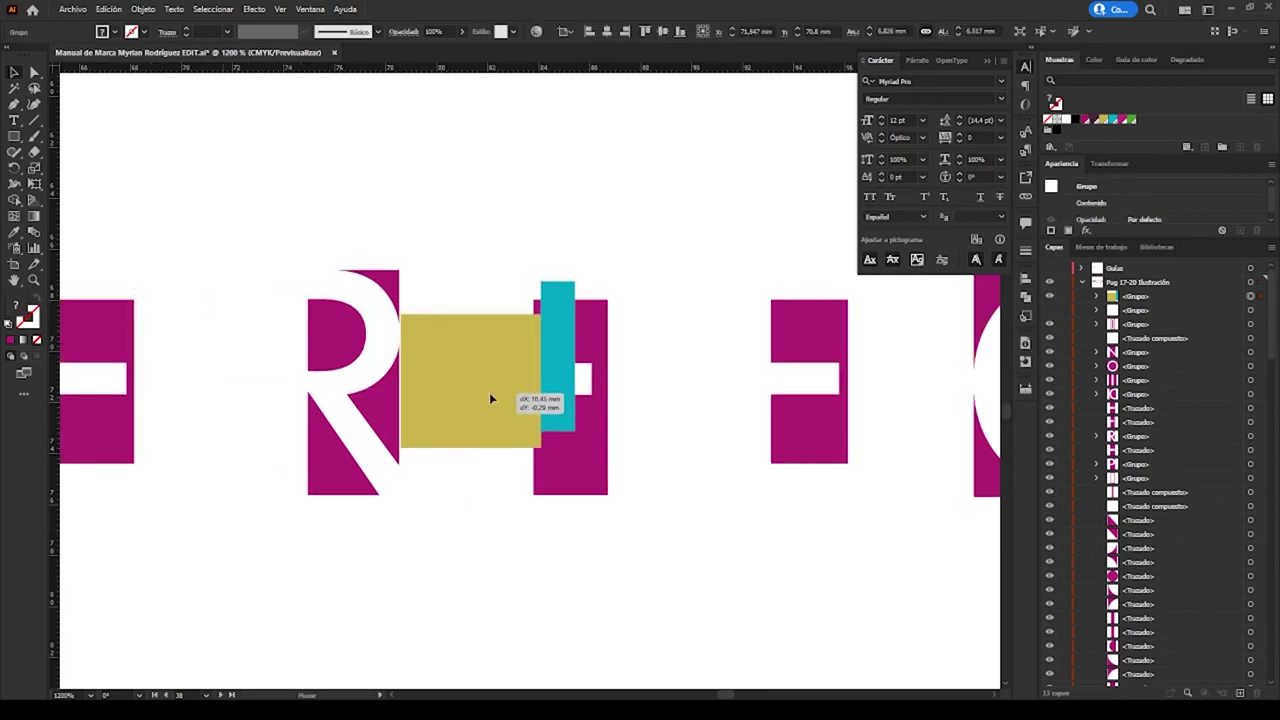
{"action": "key", "text": "ctrl+plus"}
{"action": "key", "text": "ctrl+plus"}
{"action": "scroll", "coordinate": [503, 560], "scroll_direction": "right", "scroll_amount": 5}
{"action": "left_click", "coordinate": [357, 343]}
{"action": "key", "text": "Right"}
{"action": "key", "text": "Right"}
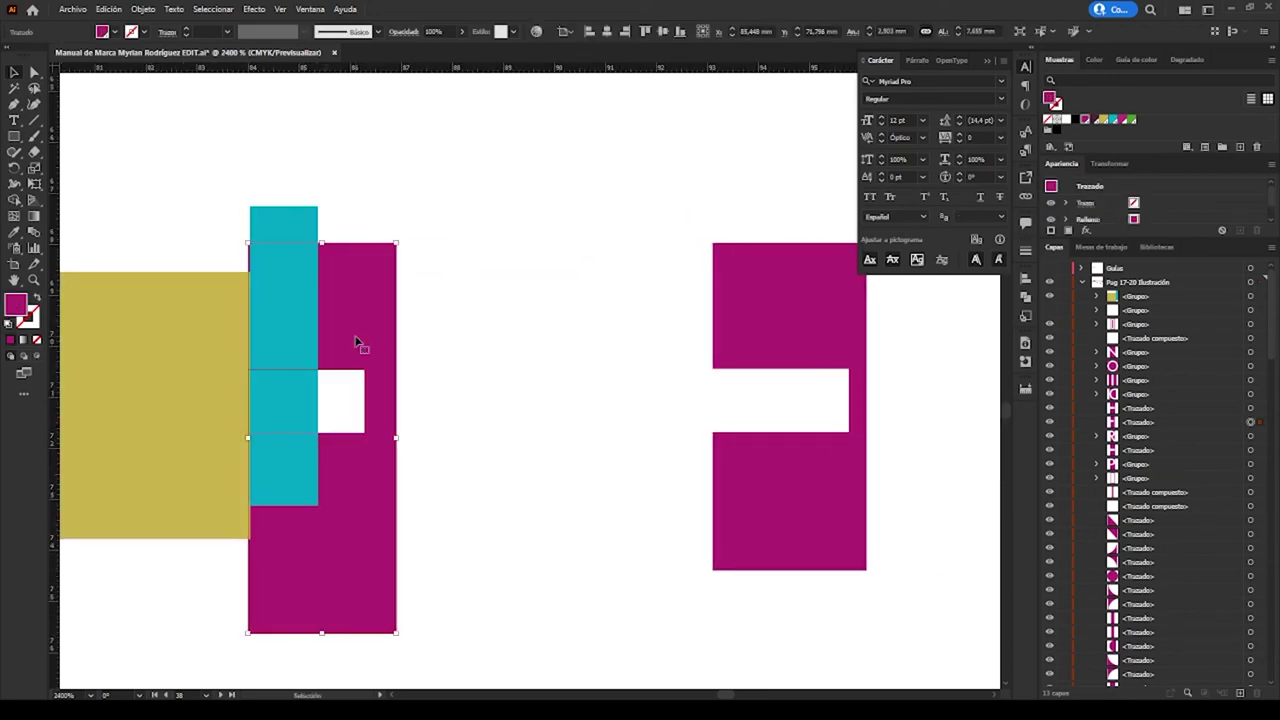
{"action": "key", "text": "Right"}
{"action": "key", "text": "Right"}
{"action": "key", "text": "Right"}
{"action": "key", "text": "Right"}
{"action": "key", "text": "Right"}
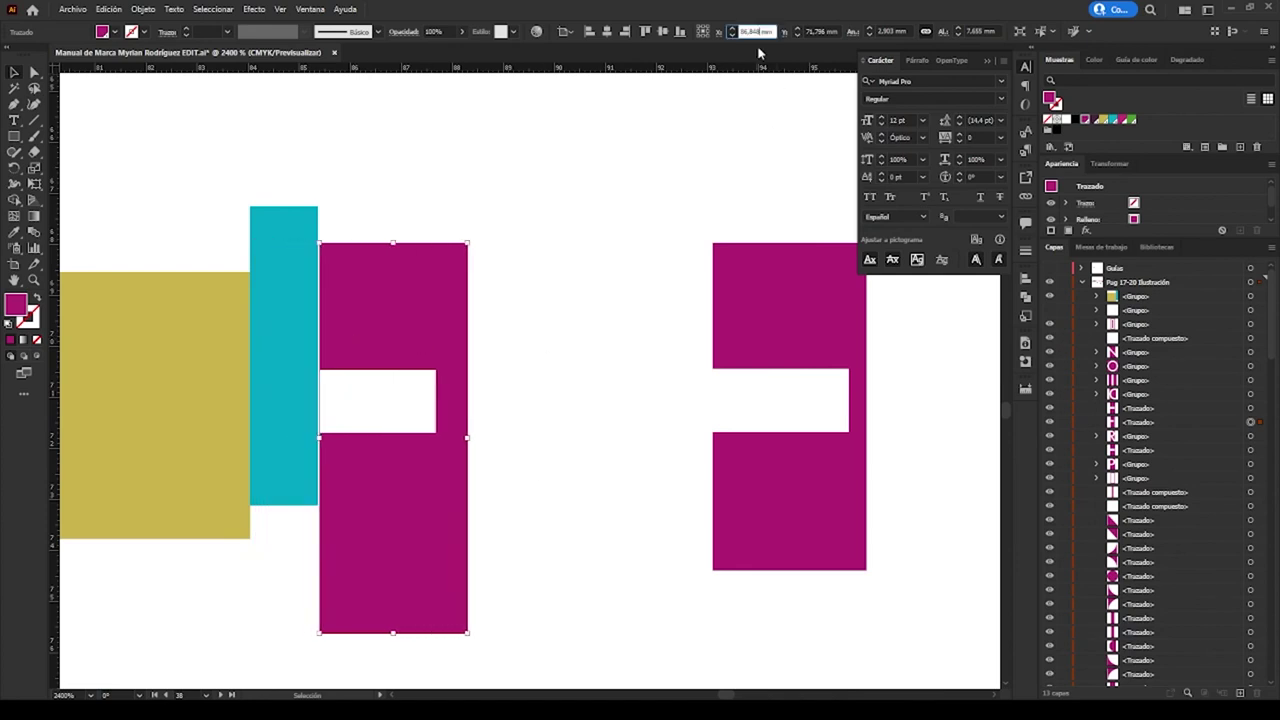
Place the spacer module after the F and nudge the E against it
{"action": "left_click_drag", "start_coordinate": [143, 470], "coordinate": [643, 494]}
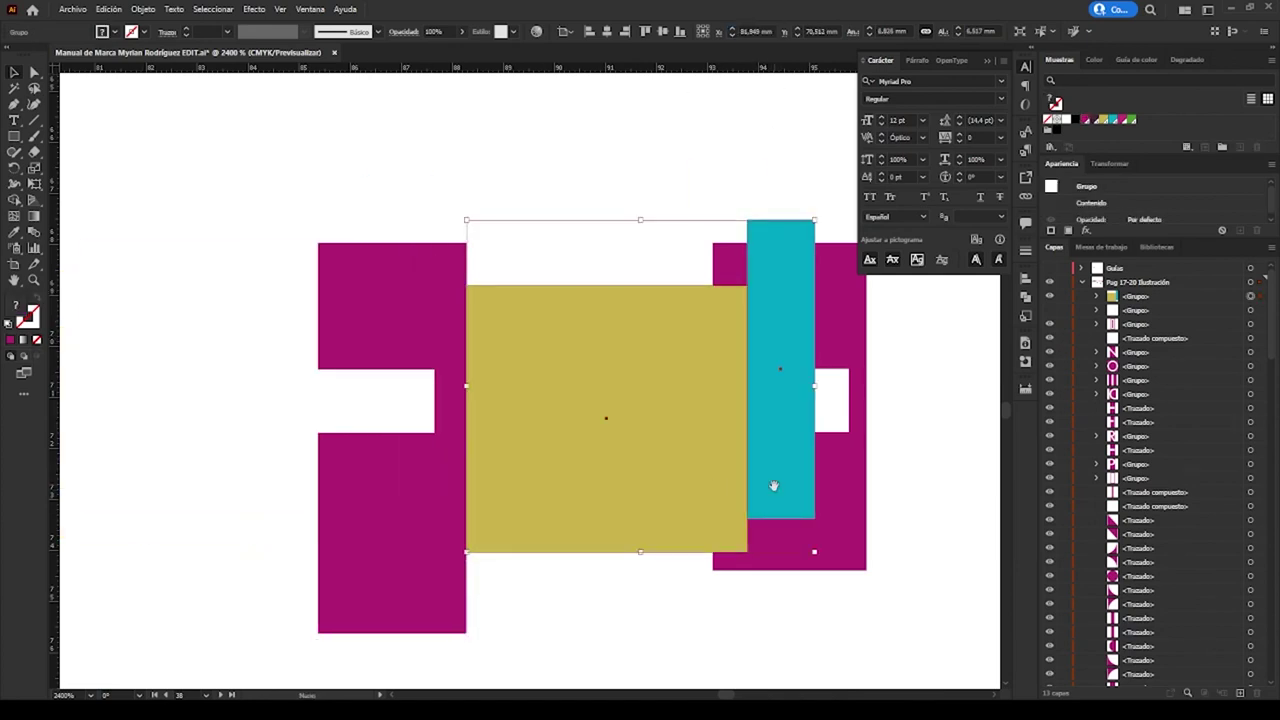
{"action": "key", "text": "Right"}
{"action": "key", "text": "Right"}
{"action": "key", "text": "Right"}
{"action": "key", "text": "Right"}
{"action": "key", "text": "Right"}
{"action": "key", "text": "Right"}
{"action": "key", "text": "Right"}
{"action": "key", "text": "Right"}
{"action": "key", "text": "Right"}
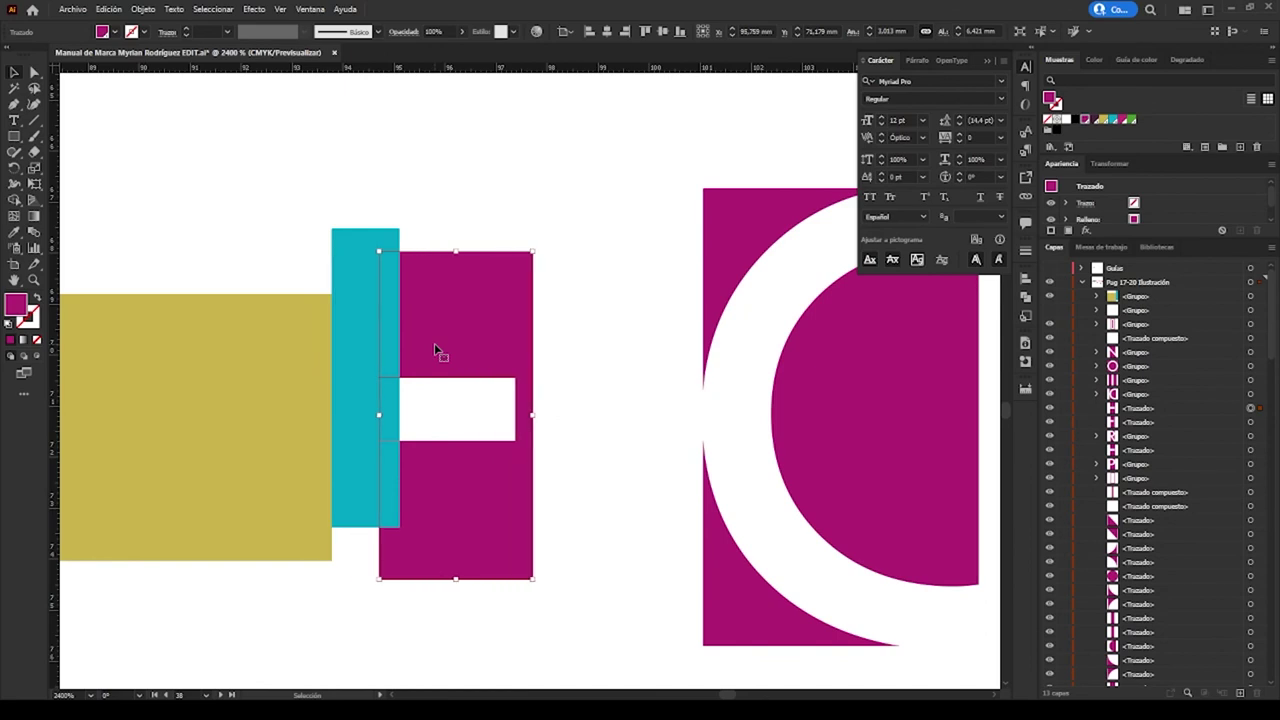
{"action": "key", "text": "Right"}
{"action": "key", "text": "Right"}
{"action": "key", "text": "Right"}
{"action": "left_click", "coordinate": [286, 206]}
Place the spacer module after the E and nudge the C and following letters against it
{"action": "key", "text": "ctrl+minus"}
{"action": "key", "text": "ctrl+minus"}
{"action": "scroll", "coordinate": [397, 663], "scroll_direction": "right", "scroll_amount": 3}
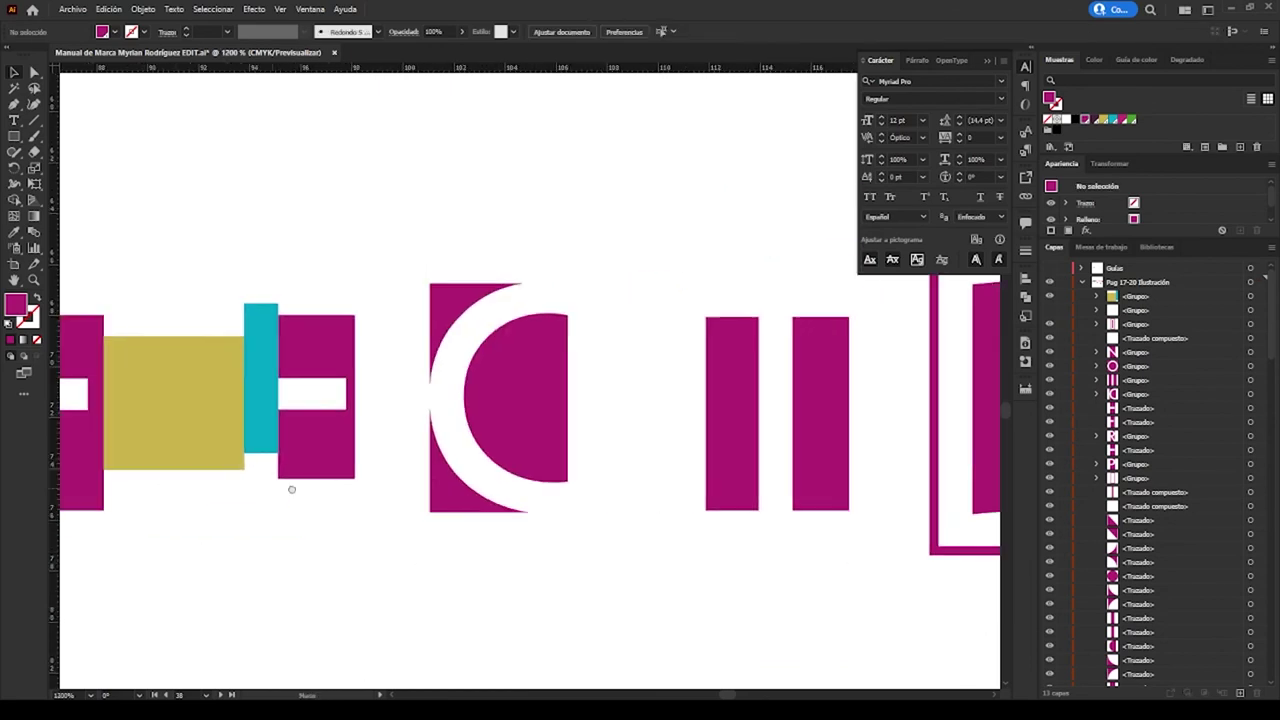
{"action": "scroll", "coordinate": [289, 486], "scroll_direction": "left", "scroll_amount": 1}
{"action": "left_click_drag", "start_coordinate": [205, 440], "coordinate": [478, 414]}
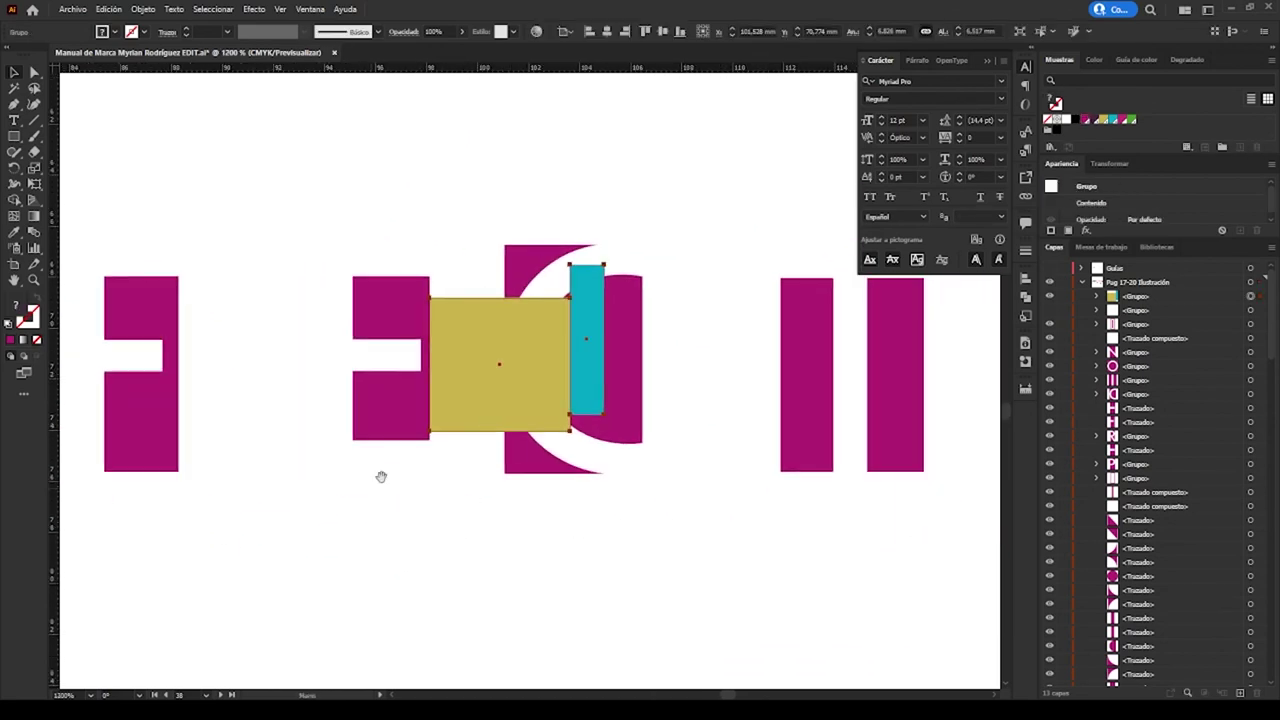
{"action": "scroll", "coordinate": [544, 298], "scroll_direction": "right", "scroll_amount": 5}
{"action": "scroll", "coordinate": [674, 376], "scroll_direction": "right", "scroll_amount": 4}
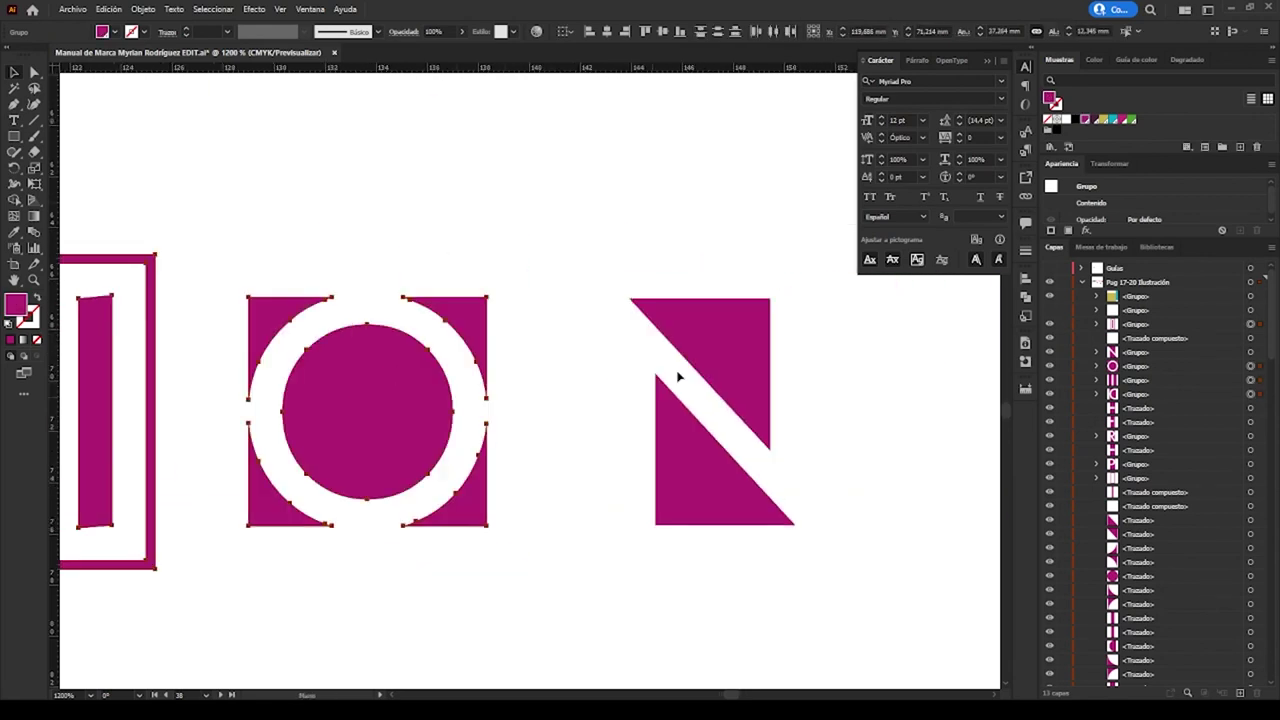
{"action": "scroll", "coordinate": [355, 467], "scroll_direction": "left", "scroll_amount": 8}
{"action": "key", "text": "Right"}
{"action": "key", "text": "Right"}
{"action": "key", "text": "Right"}
{"action": "key", "text": "Right"}
{"action": "key", "text": "Right"}
{"action": "key", "text": "Right"}
{"action": "key", "text": "Right"}
{"action": "key", "text": "Right"}
{"action": "left_click", "coordinate": [380, 566]}
{"action": "key", "text": "ctrl+plus"}
{"action": "key", "text": "ctrl+plus"}
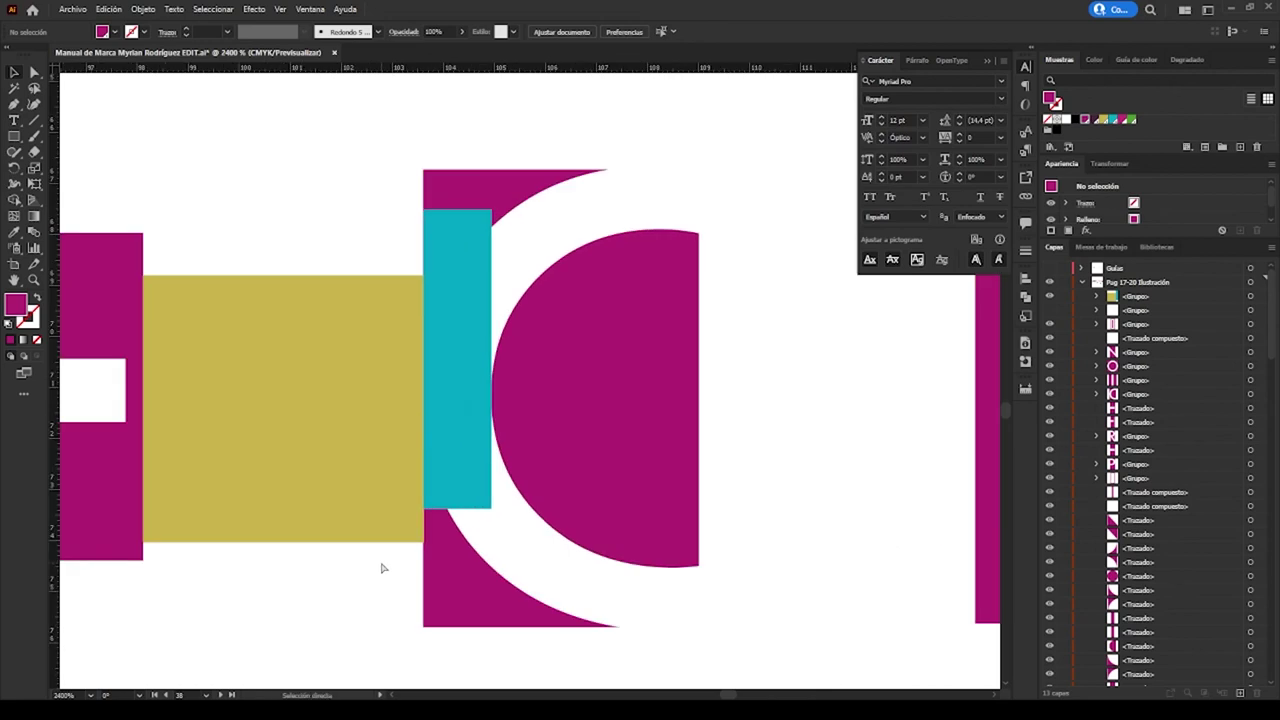
Place the spacer module after the C and nudge the following letters to fit it
{"action": "key", "text": "ctrl+minus"}
{"action": "key", "text": "ctrl+minus"}
{"action": "scroll", "coordinate": [434, 562], "scroll_direction": "right", "scroll_amount": 4}
{"action": "left_click_drag", "start_coordinate": [170, 426], "coordinate": [434, 443]}
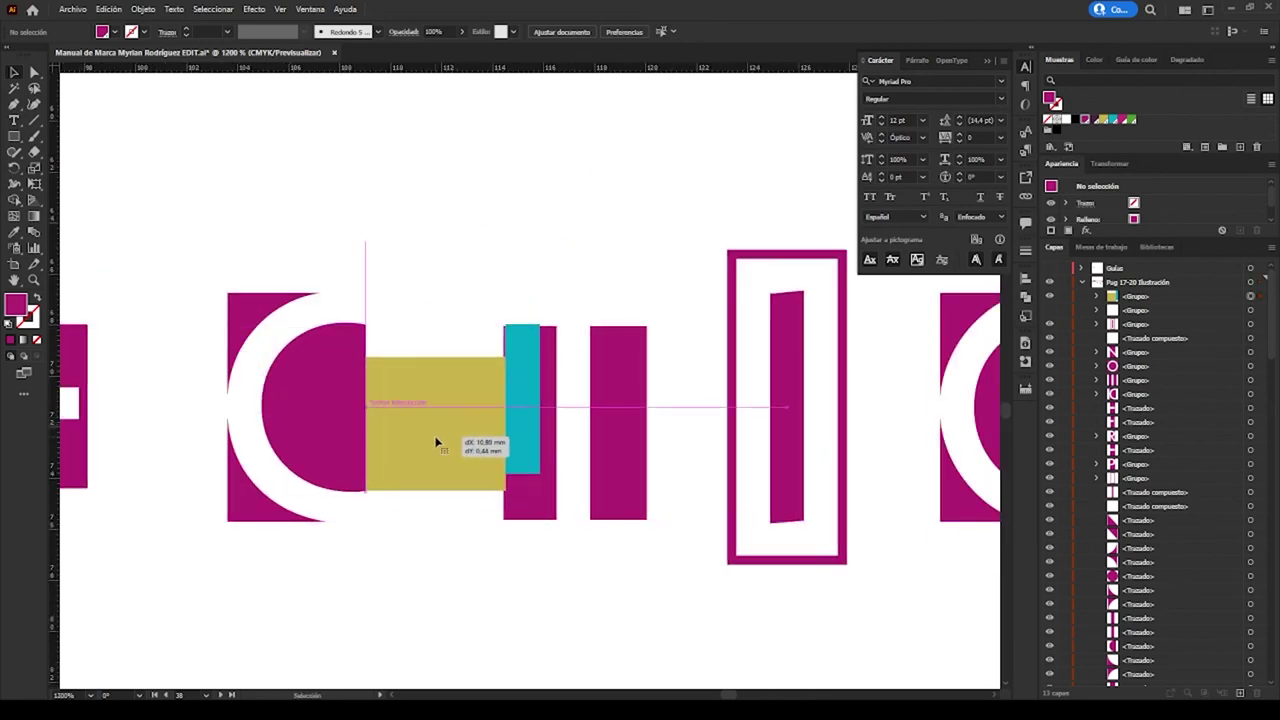
{"action": "scroll", "coordinate": [418, 481], "scroll_direction": "right", "scroll_amount": 4}
{"action": "left_click", "coordinate": [418, 481]}
{"action": "left_click", "coordinate": [883, 463], "text": "shift"}
{"action": "scroll", "coordinate": [623, 471], "scroll_direction": "right", "scroll_amount": 3}
{"action": "scroll", "coordinate": [543, 294], "scroll_direction": "left", "scroll_amount": 5}
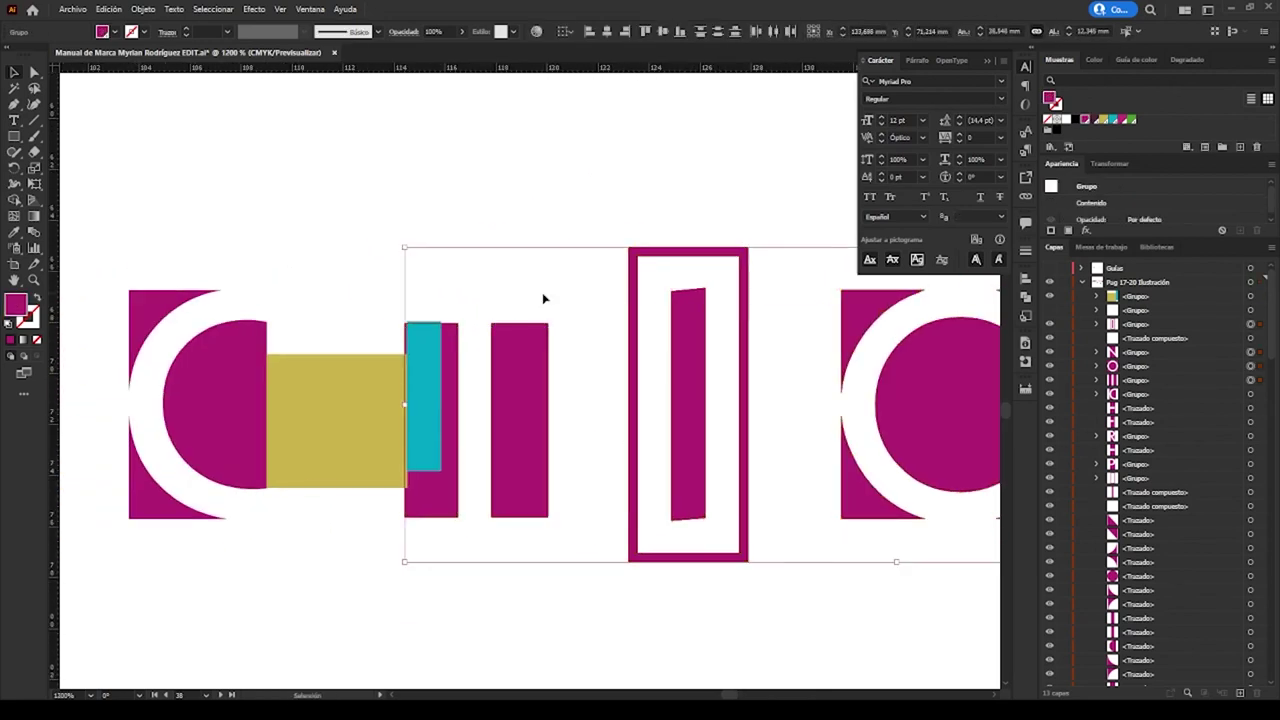
{"action": "key", "text": "Left"}
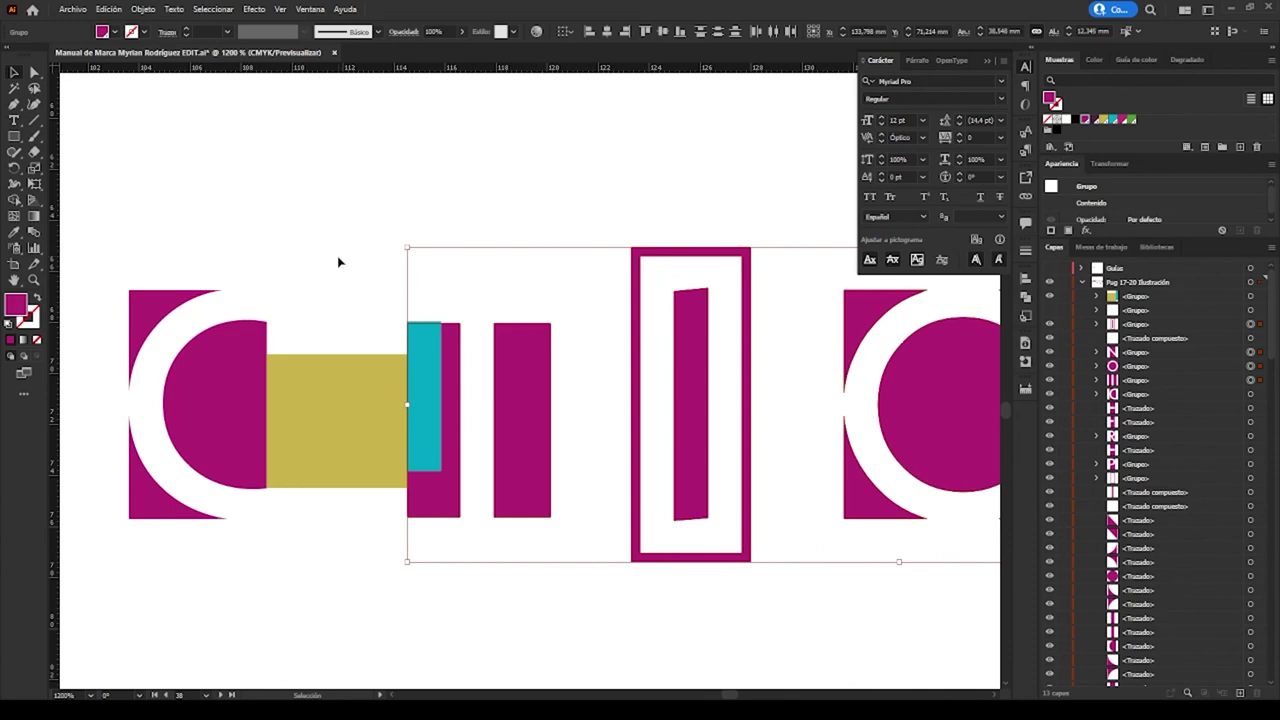
Place the spacer module after the T and shift the I, O and N right against it
{"action": "scroll", "coordinate": [338, 262], "scroll_direction": "right", "scroll_amount": 4}
{"action": "left_click_drag", "start_coordinate": [165, 410], "coordinate": [443, 394]}
{"action": "scroll", "coordinate": [443, 394], "scroll_direction": "right", "scroll_amount": 3}
{"action": "left_click", "coordinate": [946, 420]}
{"action": "key", "text": "shift+Right"}
{"action": "key", "text": "shift+Right"}
{"action": "key", "text": "shift+Right"}
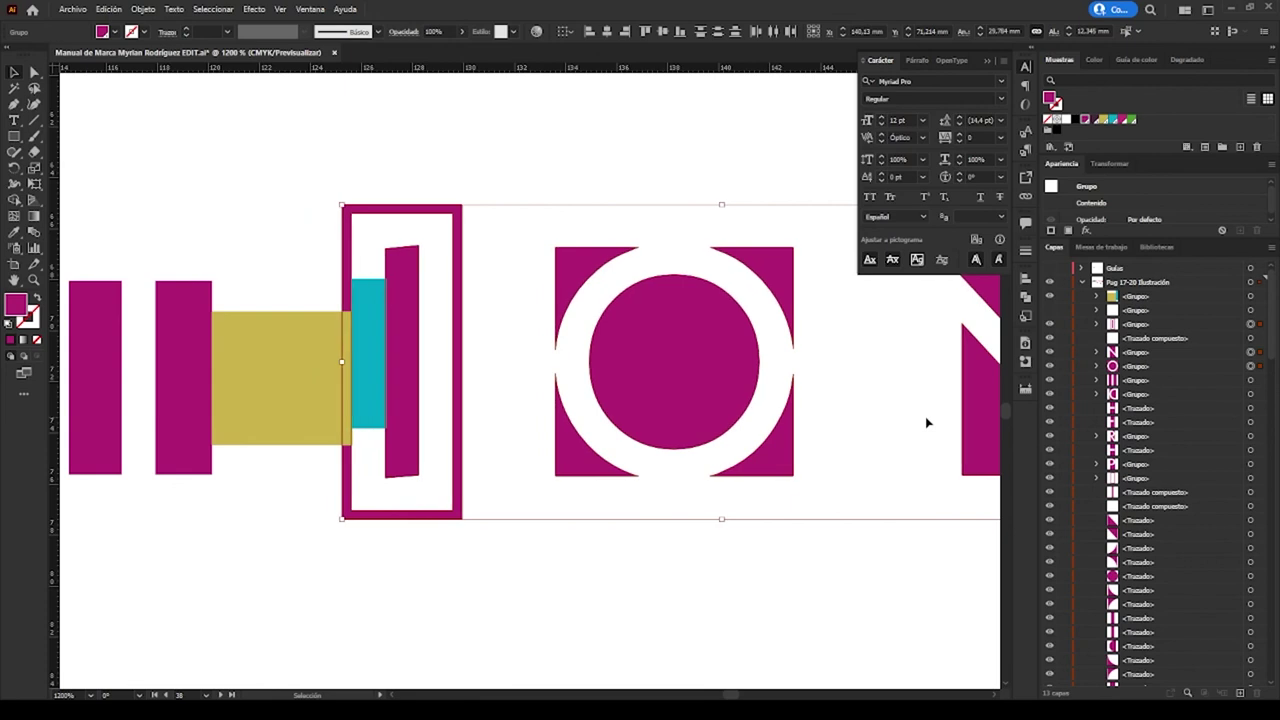
{"action": "key", "text": "Right"}
{"action": "key", "text": "Right"}
{"action": "key", "text": "Right"}
{"action": "left_click", "coordinate": [313, 536]}
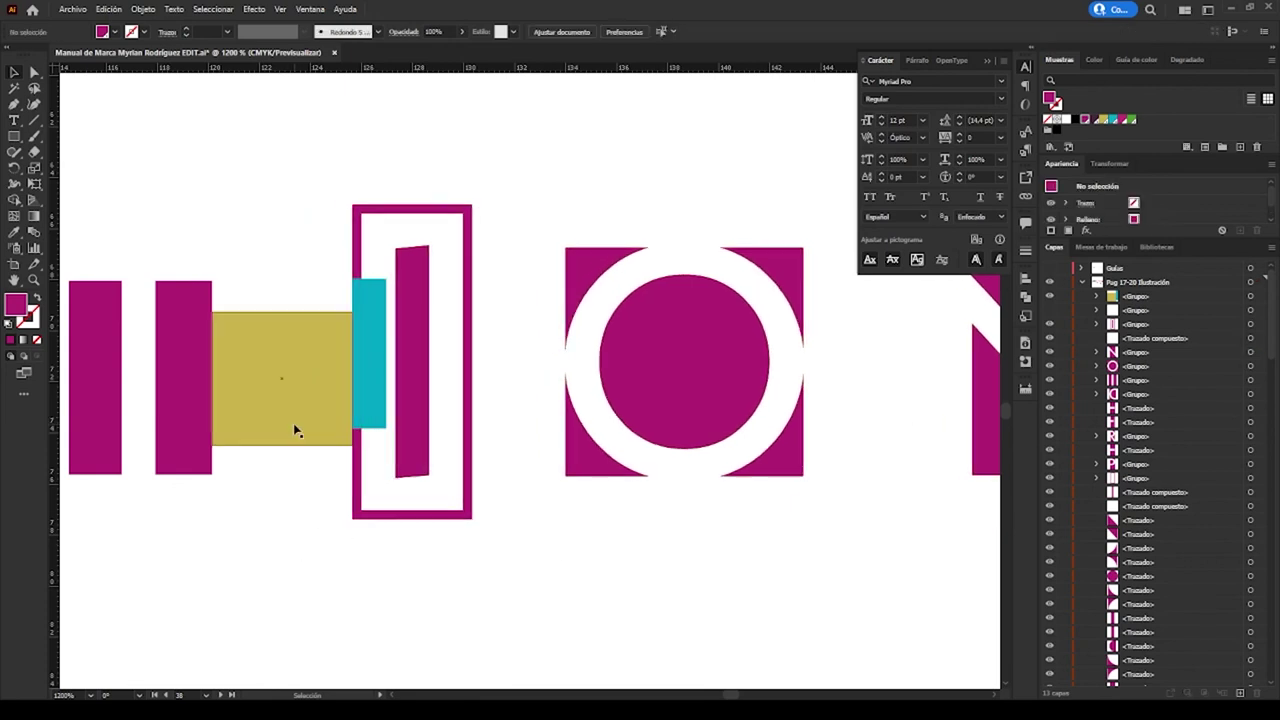
Place the spacer module after the I and nudge the O and N right
{"action": "left_click_drag", "start_coordinate": [293, 430], "coordinate": [550, 398]}
{"action": "scroll", "coordinate": [550, 398], "scroll_direction": "right", "scroll_amount": 4}
{"action": "left_click", "coordinate": [646, 303]}
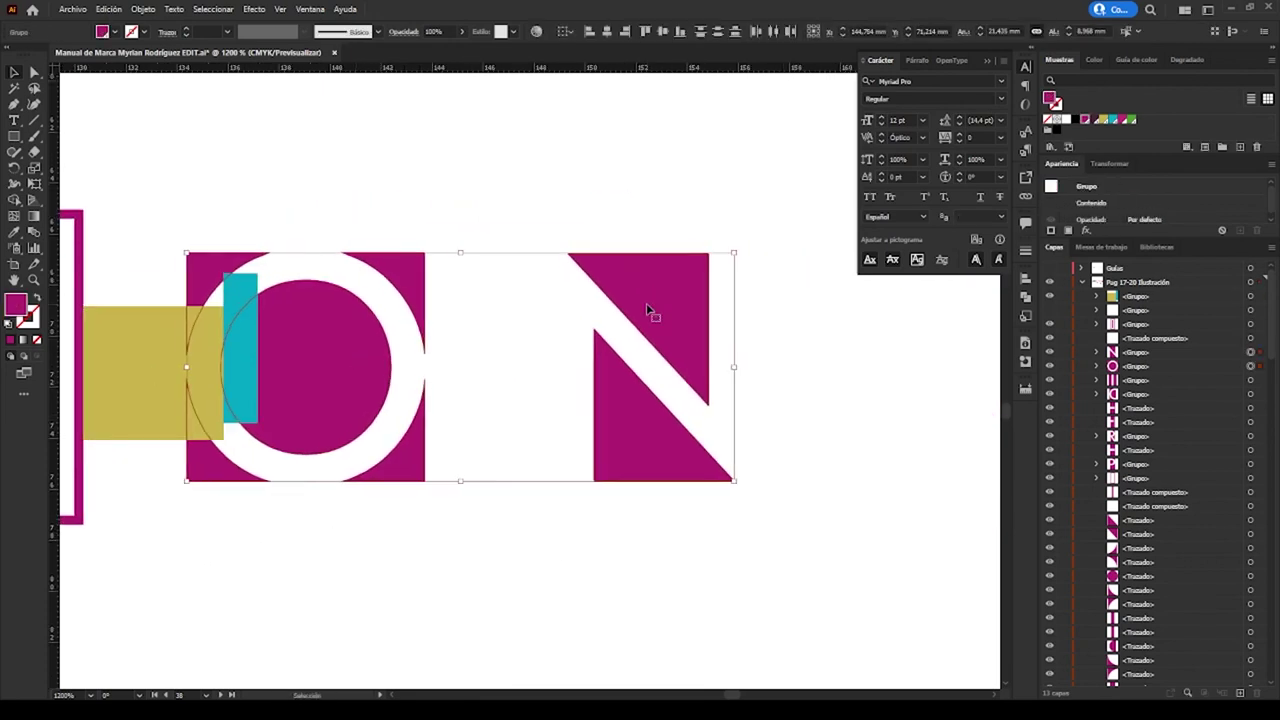
{"action": "key", "text": "Right"}
{"action": "key", "text": "Right"}
Place the spacer module between the O and N and nudge the N to match the spacing
{"action": "key", "text": "Right"}
{"action": "left_click", "coordinate": [456, 421]}
{"action": "left_click", "coordinate": [335, 316]}
{"action": "left_click", "coordinate": [674, 343]}
{"action": "left_click_drag", "start_coordinate": [169, 404], "coordinate": [547, 432]}
{"action": "scroll", "coordinate": [547, 432], "scroll_direction": "right", "scroll_amount": 3}
{"action": "left_click", "coordinate": [565, 337]}
{"action": "key", "text": "Right"}
{"action": "key", "text": "Right"}
{"action": "key", "text": "Right"}
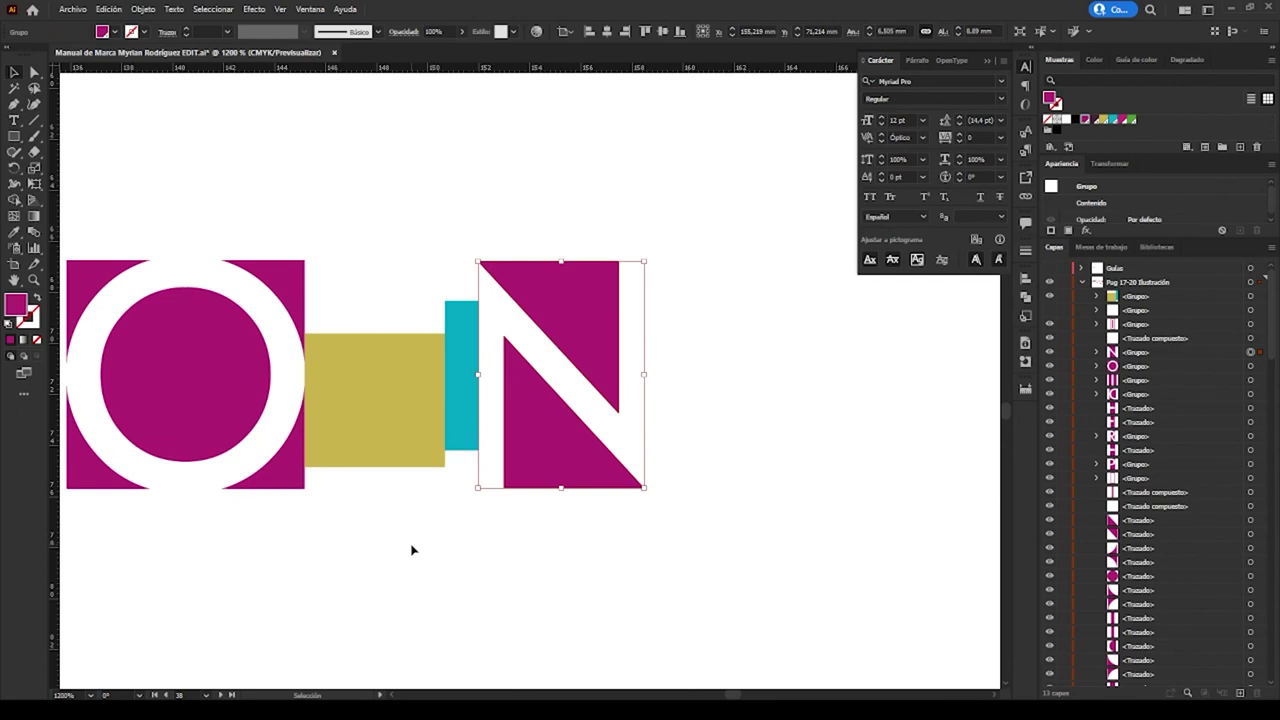
{"action": "left_click", "coordinate": [411, 550]}
{"action": "key", "text": "ctrl+minus"}
{"action": "key", "text": "ctrl+minus"}
{"action": "key", "text": "ctrl+minus"}
Delete the yellow-and-cyan spacer module from beside the rows
{"action": "left_click_drag", "start_coordinate": [500, 404], "coordinate": [658, 318]}
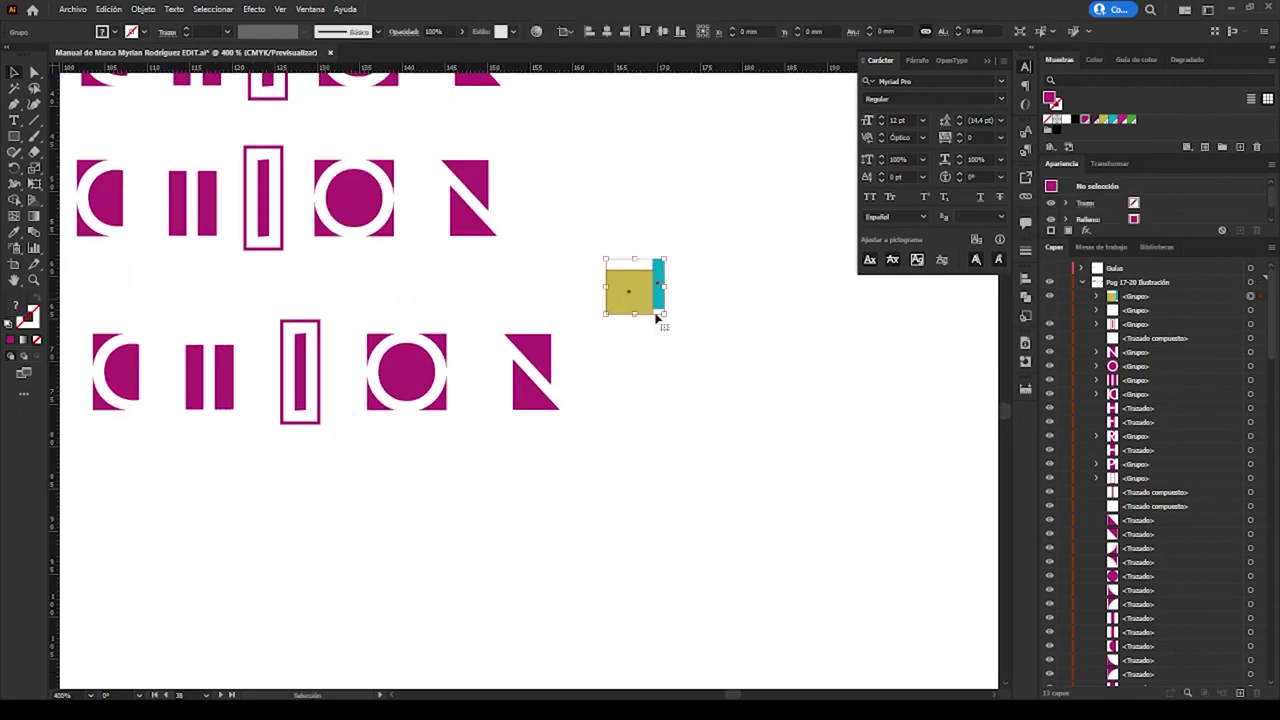
{"action": "left_click", "coordinate": [1146, 296]}
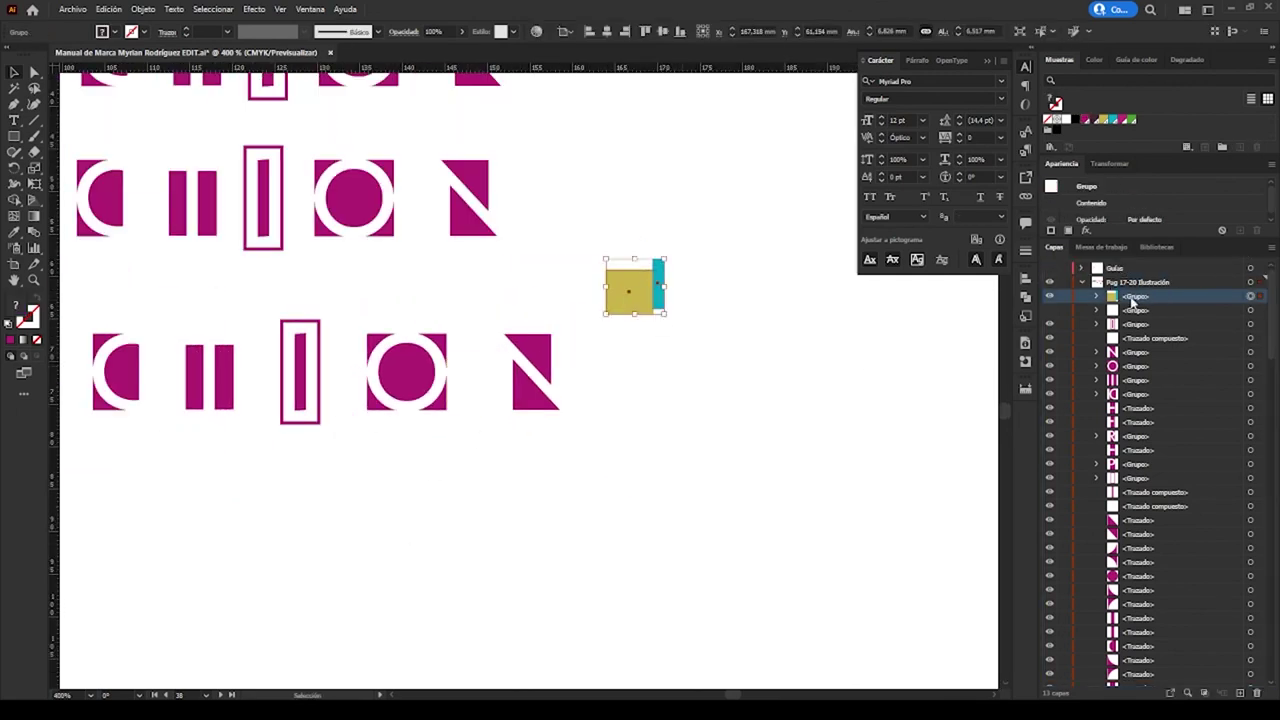
{"action": "key", "text": "Delete"}
{"action": "scroll", "coordinate": [800, 540], "scroll_direction": "left", "scroll_amount": 5}
{"action": "scroll", "coordinate": [600, 550], "scroll_direction": "left", "scroll_amount": 2}
{"action": "key", "text": "ctrl+minus"}
{"action": "key", "text": "ctrl+minus"}
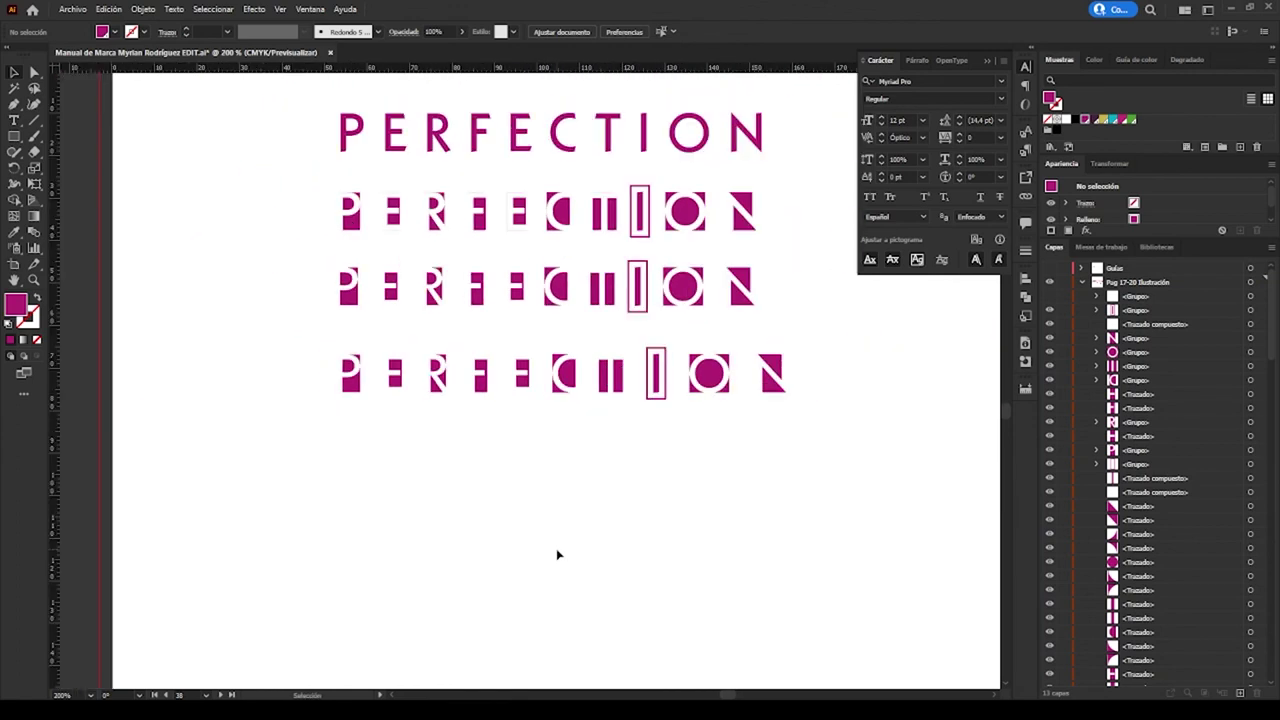
Duplicate the bottom PERFECTION row and place the copy below the others
{"action": "left_click", "coordinate": [342, 372]}
{"action": "left_click_drag", "start_coordinate": [560, 540], "coordinate": [586, 430]}
{"action": "key", "text": "ctrl+plus"}
{"action": "key", "text": "ctrl+plus"}
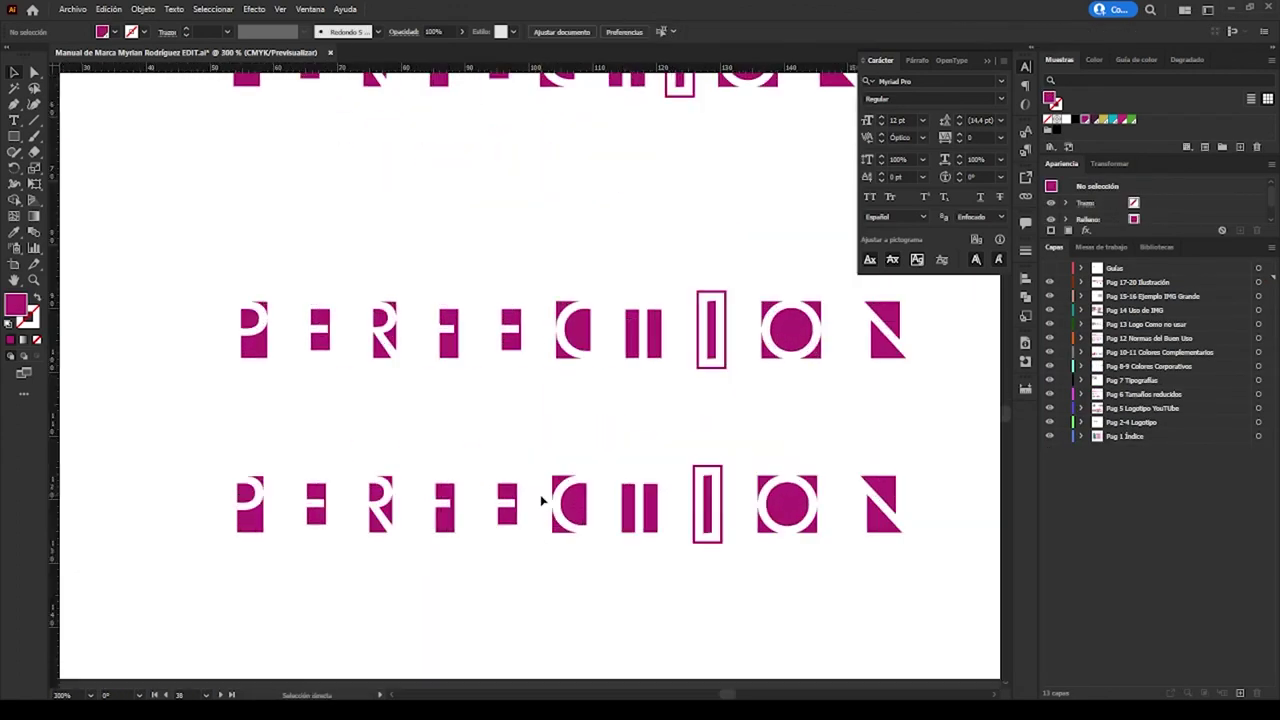
{"action": "scroll", "coordinate": [560, 490], "scroll_direction": "down", "scroll_amount": 1}
{"action": "scroll", "coordinate": [600, 470], "scroll_direction": "right", "scroll_amount": 2}
Remove the square backgrounds from the new row's O and C
{"action": "double_click", "coordinate": [676, 443]}
{"action": "left_click", "coordinate": [676, 443]}
{"action": "key", "text": "Delete"}
{"action": "double_click", "coordinate": [489, 549]}
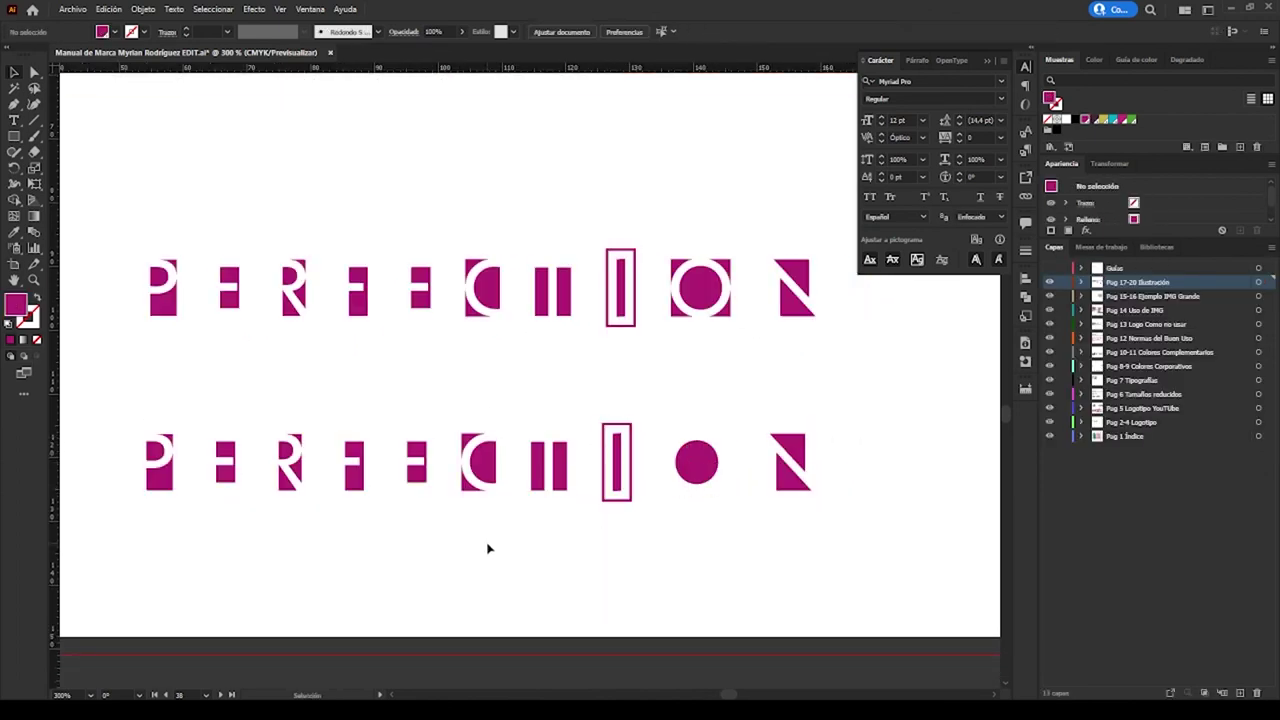
{"action": "double_click", "coordinate": [462, 475]}
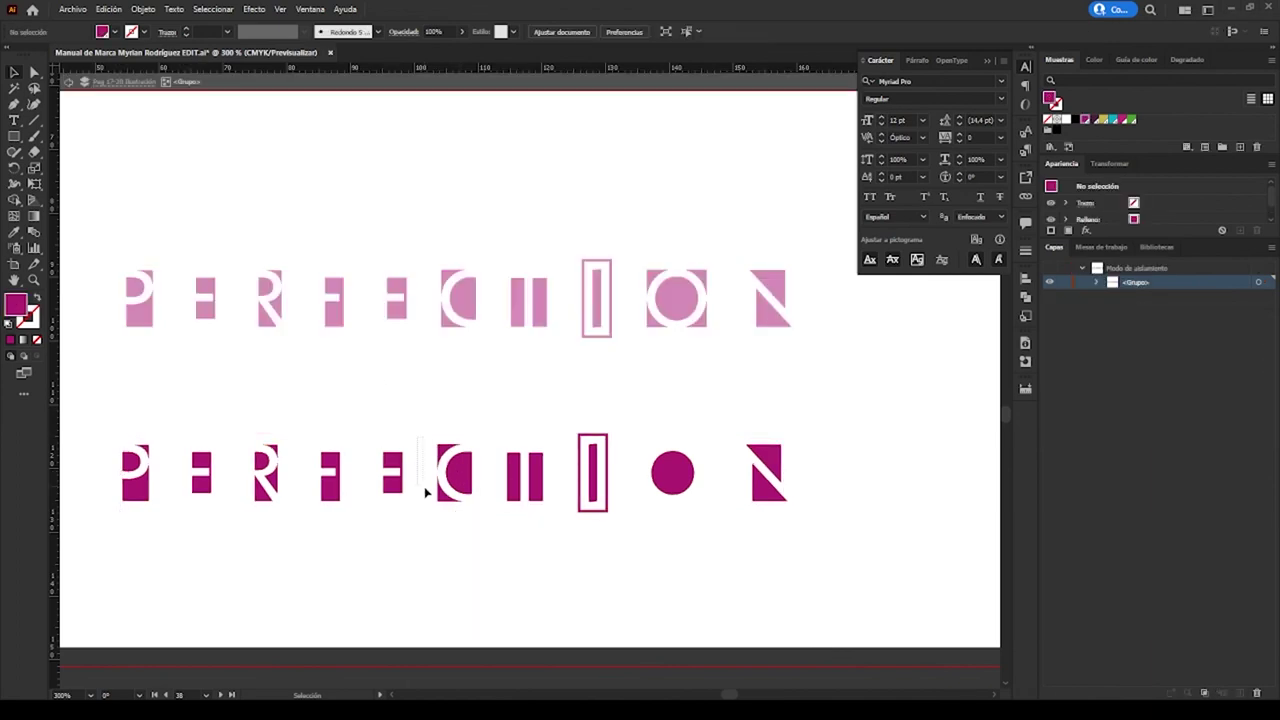
{"action": "left_click", "coordinate": [457, 470]}
{"action": "key", "text": "Delete"}
{"action": "double_click", "coordinate": [431, 408]}
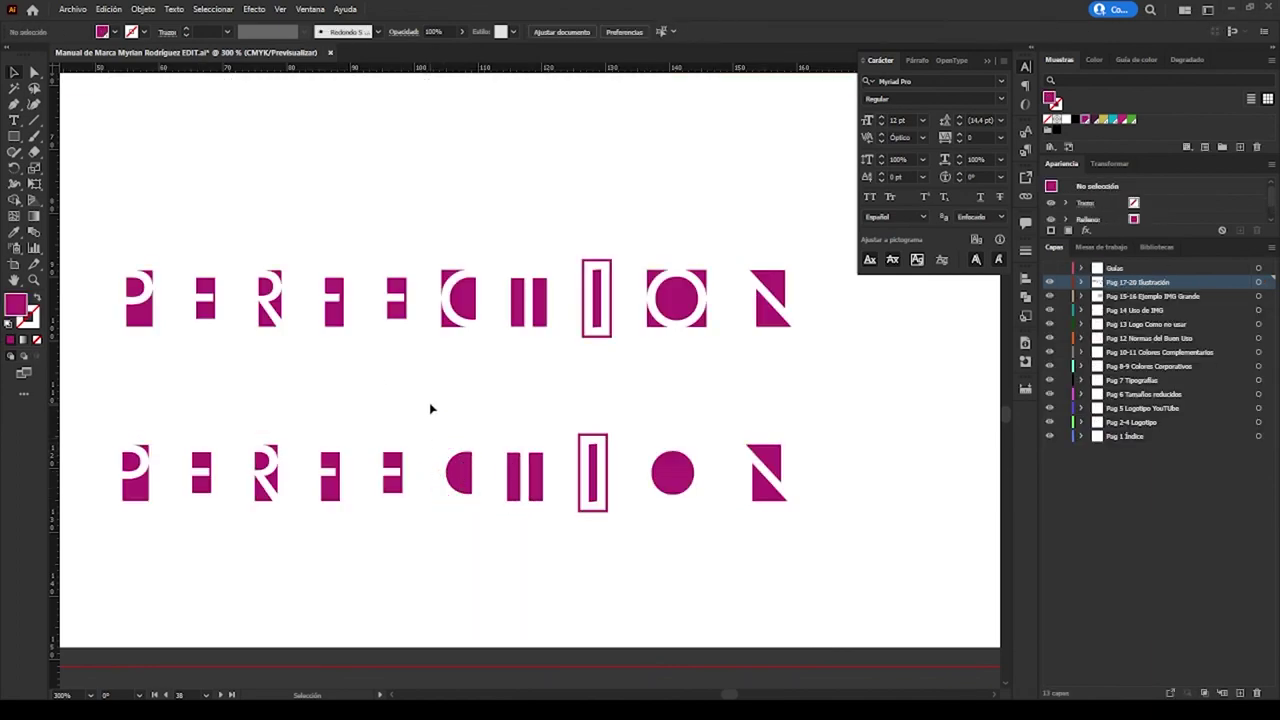
Merge the new row's I into one solid shape with Shape Builder
{"action": "left_click", "coordinate": [596, 470]}
{"action": "scroll", "coordinate": [660, 463], "scroll_direction": "up", "scroll_amount": 2}
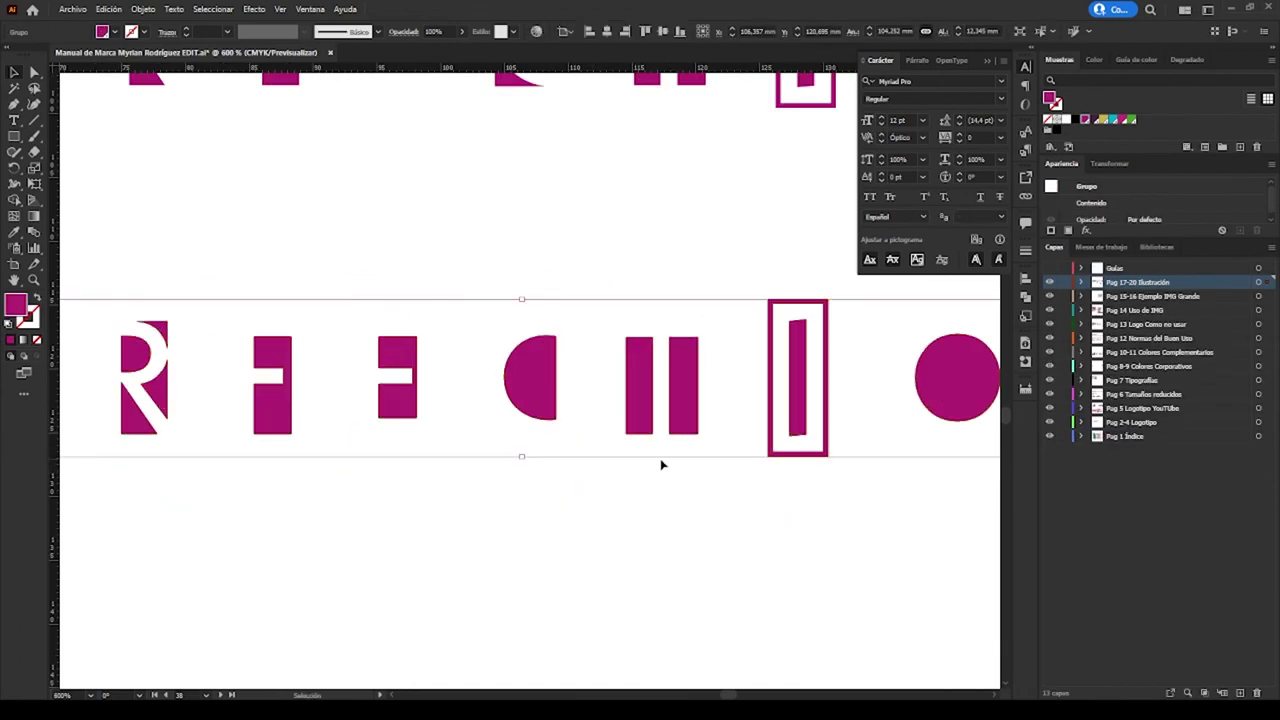
{"action": "scroll", "coordinate": [437, 409], "scroll_direction": "up", "scroll_amount": 1}
{"action": "double_click", "coordinate": [437, 408]}
{"action": "key", "text": "ctrl+a"}
{"action": "key", "text": "shift+m"}
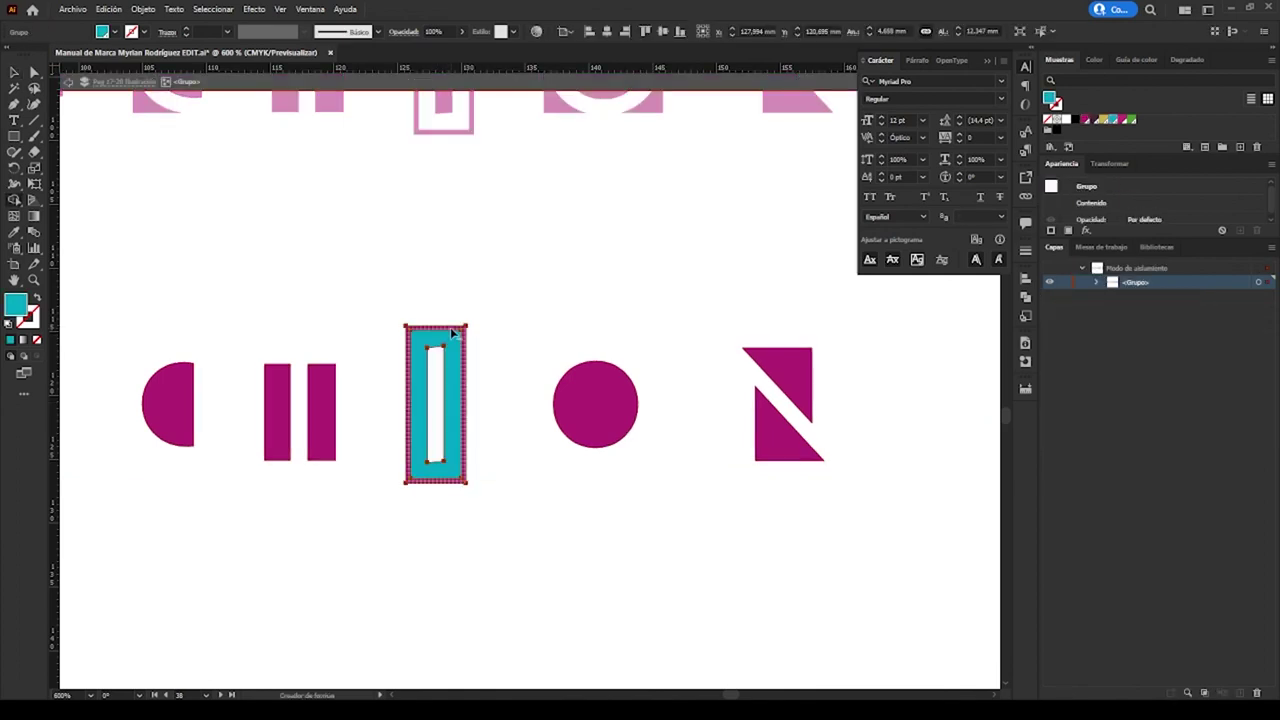
{"action": "left_click", "coordinate": [15, 73]}
{"action": "double_click", "coordinate": [583, 586]}
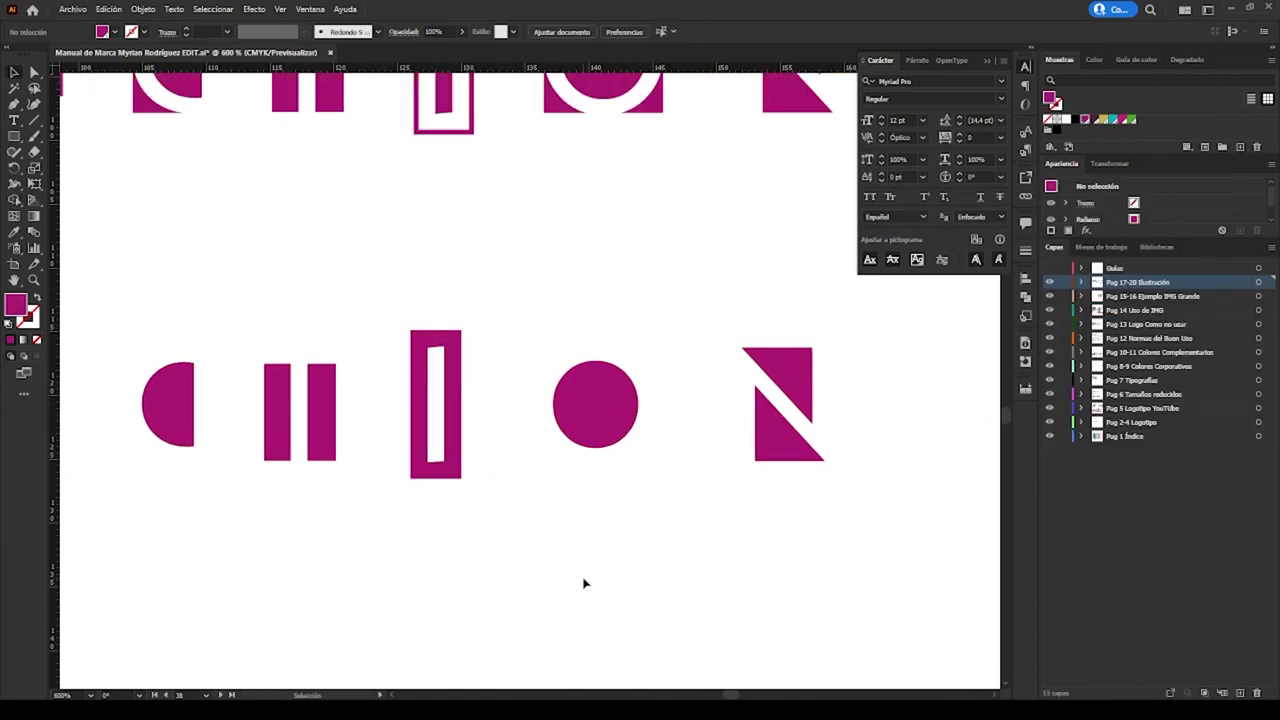
{"action": "scroll", "coordinate": [583, 583], "scroll_direction": "down", "scroll_amount": 5, "text": "alt"}
{"action": "scroll", "coordinate": [507, 502], "scroll_direction": "up", "scroll_amount": 2}
{"action": "left_click_drag", "start_coordinate": [507, 502], "coordinate": [537, 517]}
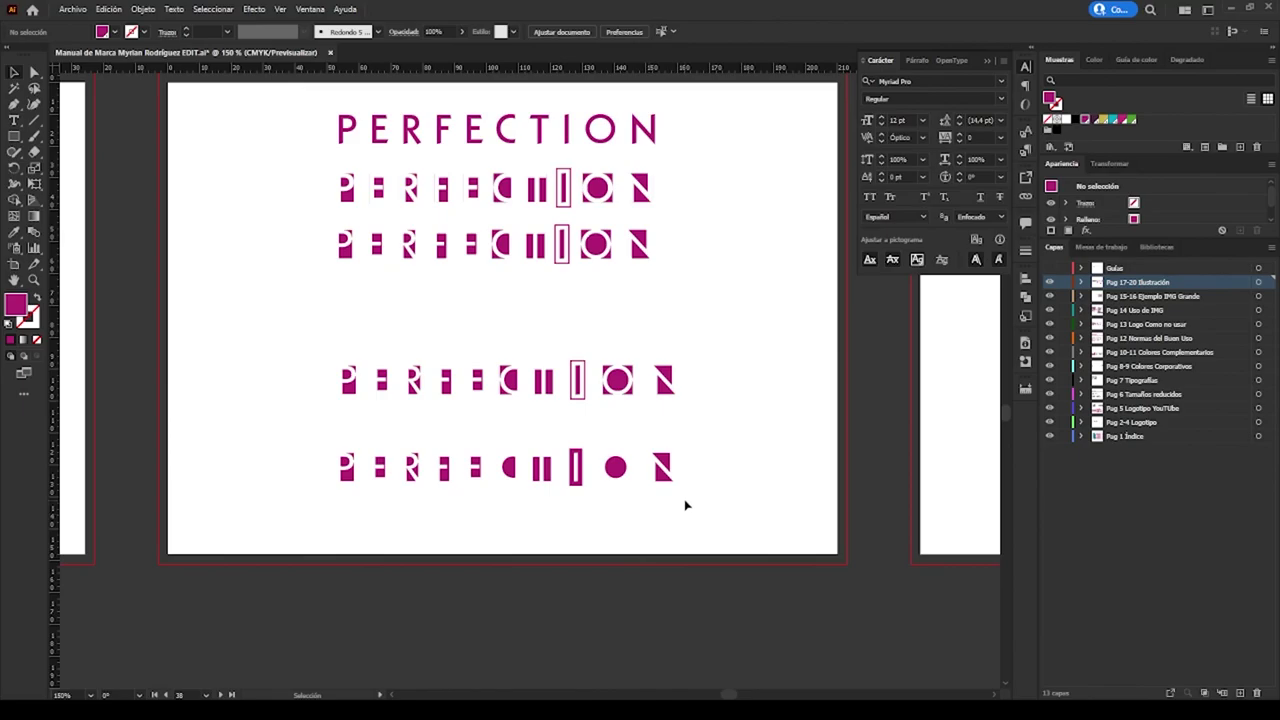